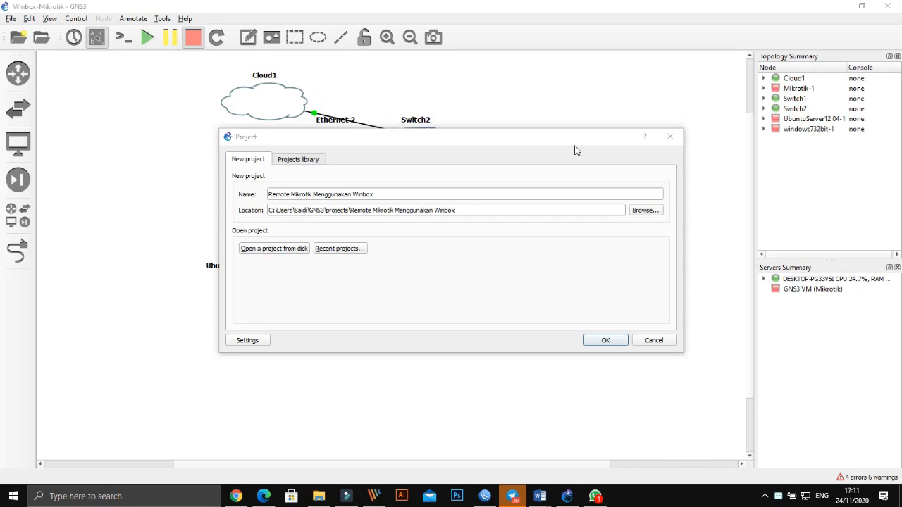
- Move the new-project dialog slightly lower and bring the PDF open in Edge to the front
{"action": "left_click_drag", "start_coordinate": [573, 143], "coordinate": [568, 173]}
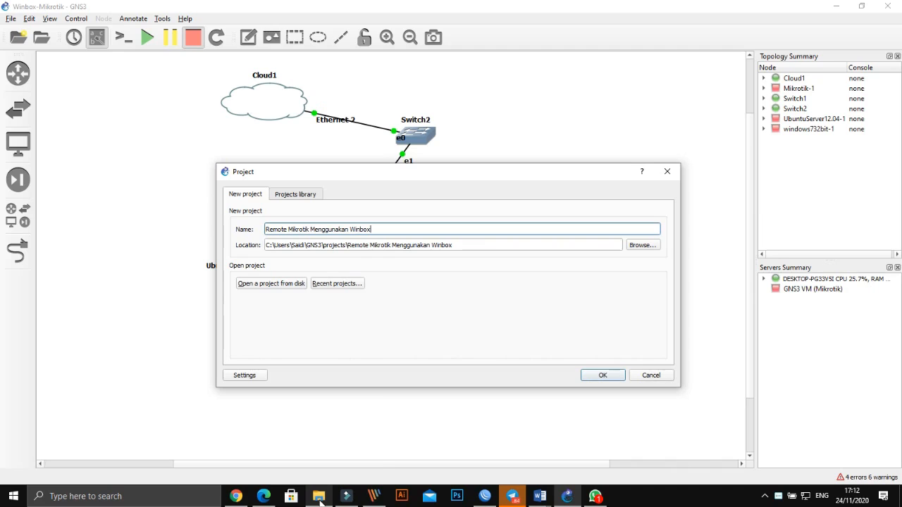
{"action": "mouse_move", "coordinate": [320, 497]}
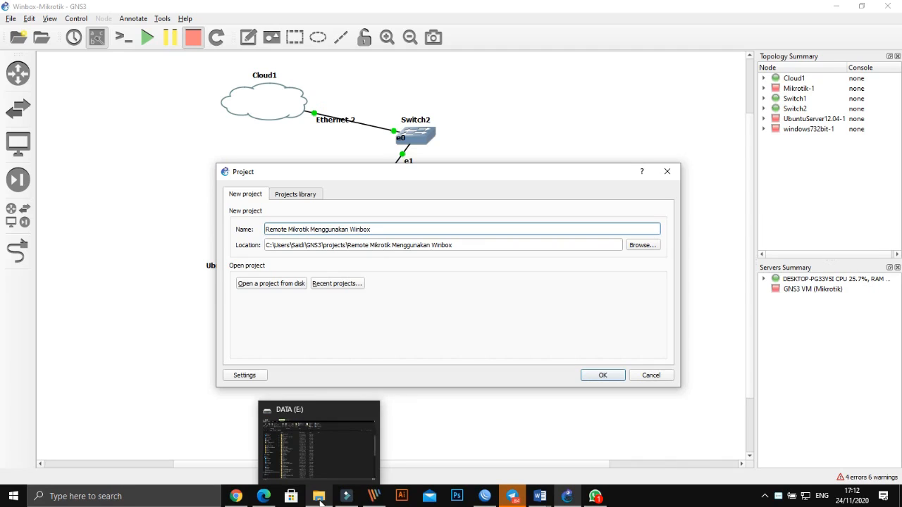
{"action": "left_click", "coordinate": [264, 496]}
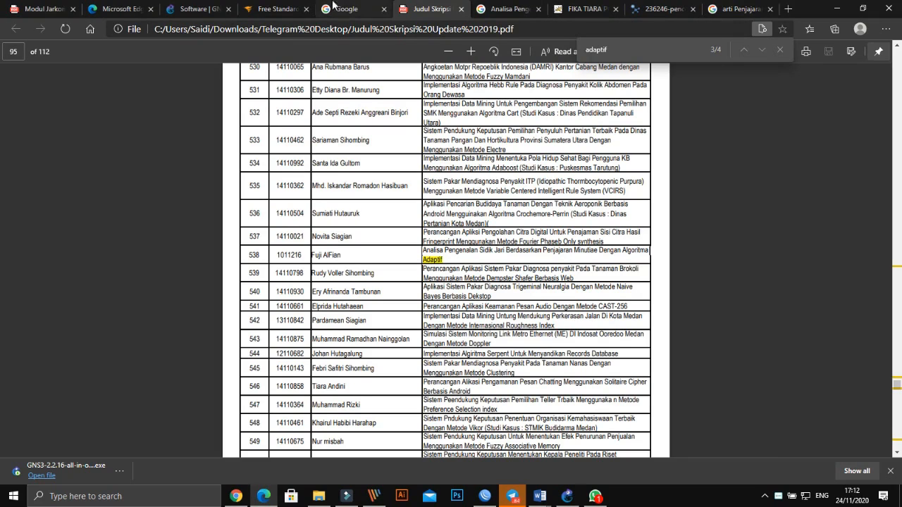
- Read the WinBox section on pages 46–47 of the Modul Jarkom PDF, then return to GNS3
{"action": "left_click", "coordinate": [21, 8]}
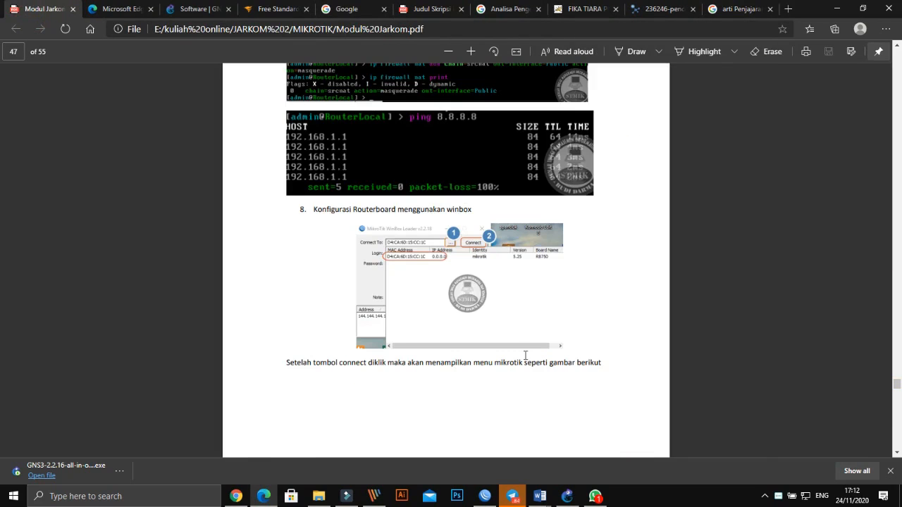
{"action": "scroll", "coordinate": [506, 352], "scroll_direction": "up", "scroll_amount": 5}
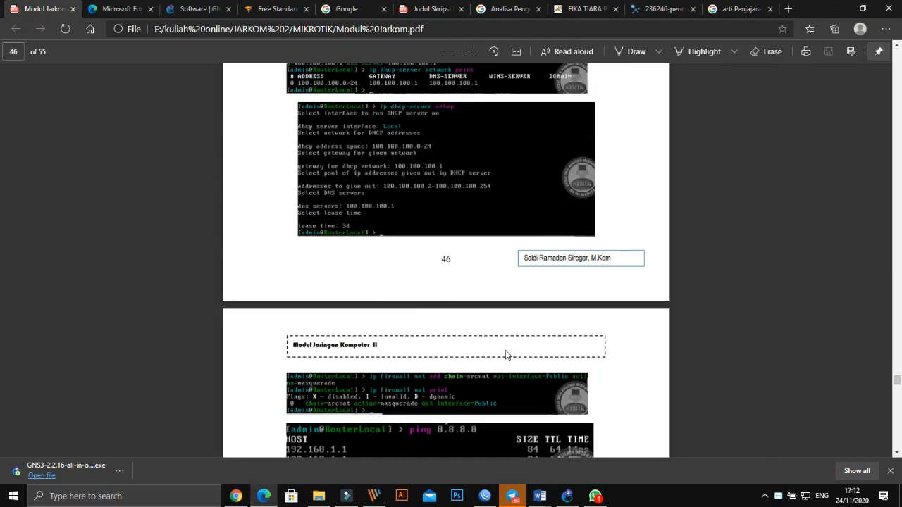
{"action": "scroll", "coordinate": [504, 349], "scroll_direction": "down", "scroll_amount": 6}
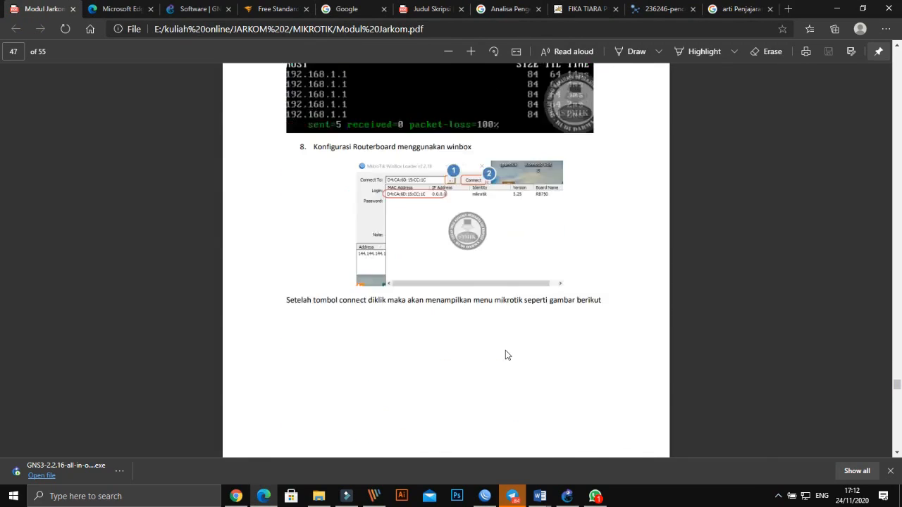
{"action": "scroll", "coordinate": [506, 355], "scroll_direction": "up", "scroll_amount": 5}
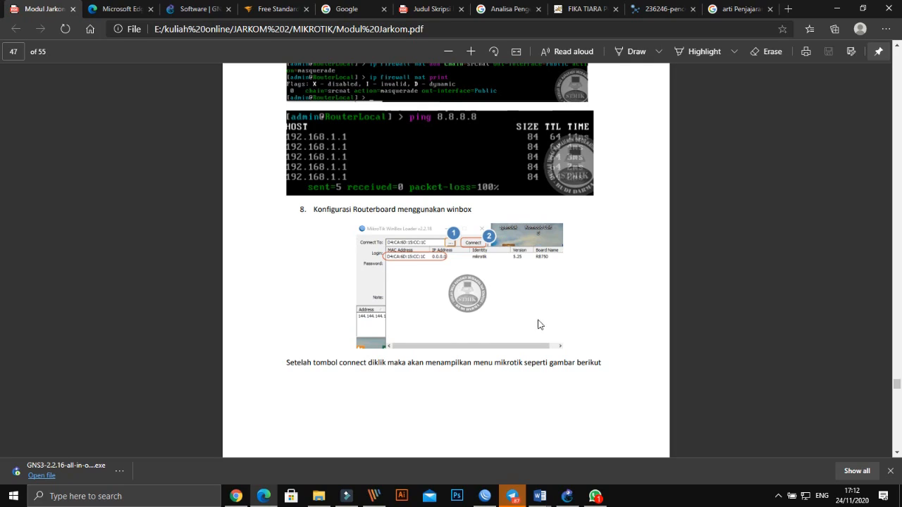
{"action": "left_click", "coordinate": [563, 499]}
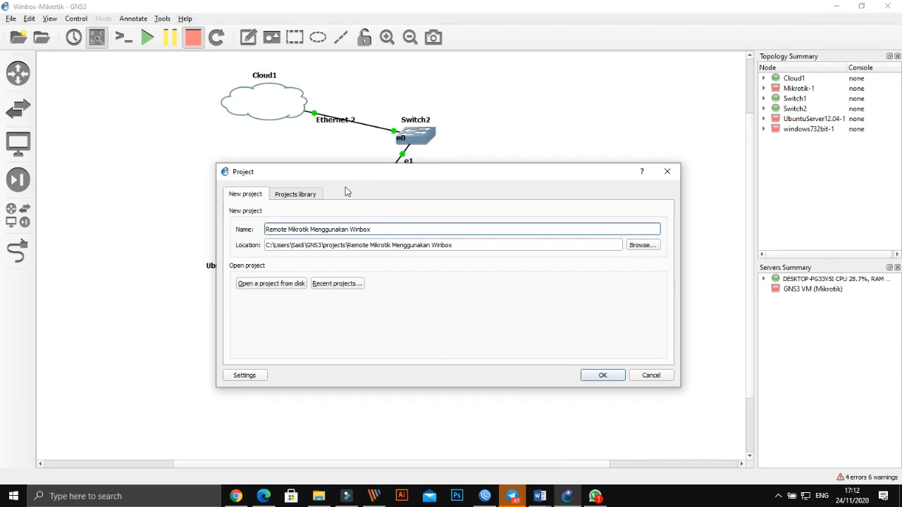
- Change the project name from 'Remote' to 'Konfigurasi Mikrotik Menggunakan Winbox' and create the project
{"action": "left_click_drag", "start_coordinate": [372, 173], "coordinate": [337, 137]}
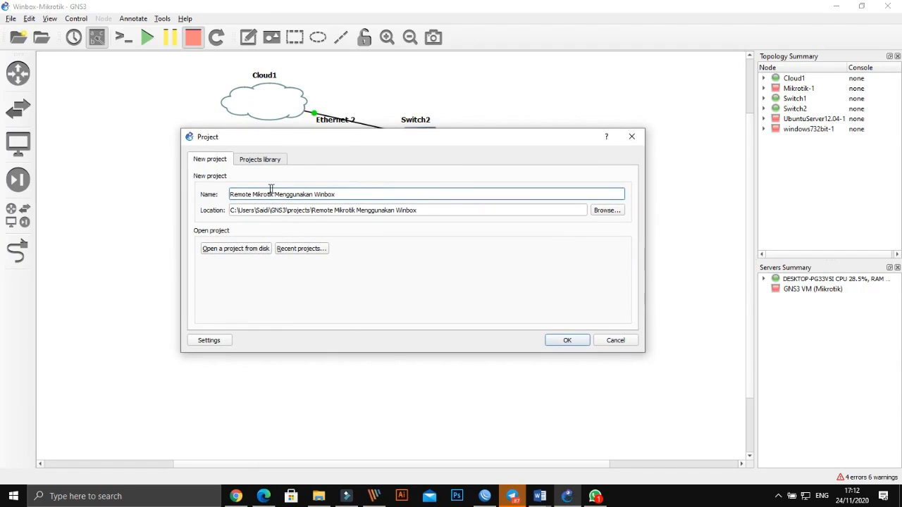
{"action": "double_click", "coordinate": [237, 195]}
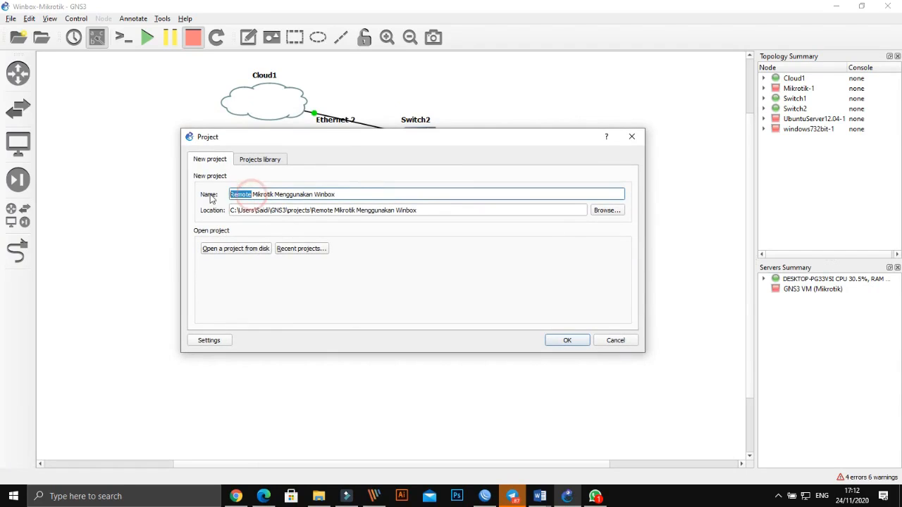
{"action": "key", "text": "BackSpace"}
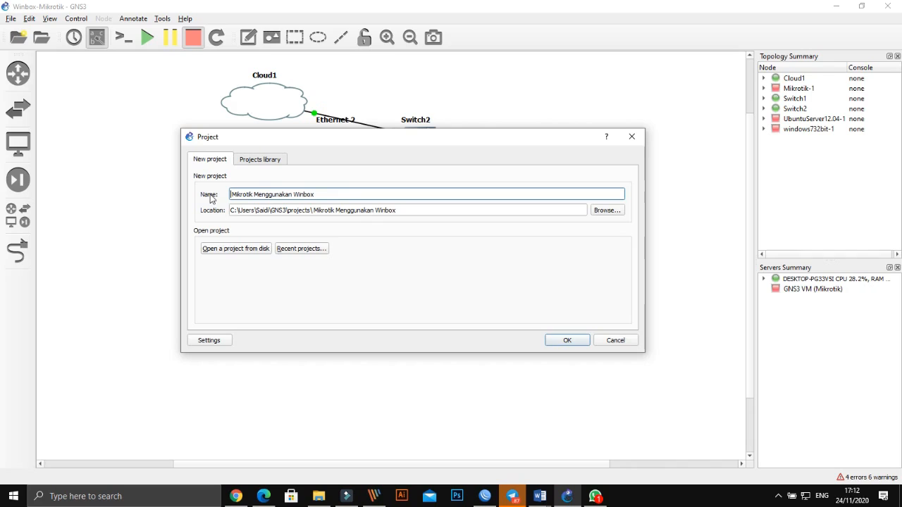
{"action": "type", "text": "KO"}
{"action": "key", "text": "BackSpace"}
{"action": "key", "text": "BackSpace"}
{"action": "type", "text": "n"}
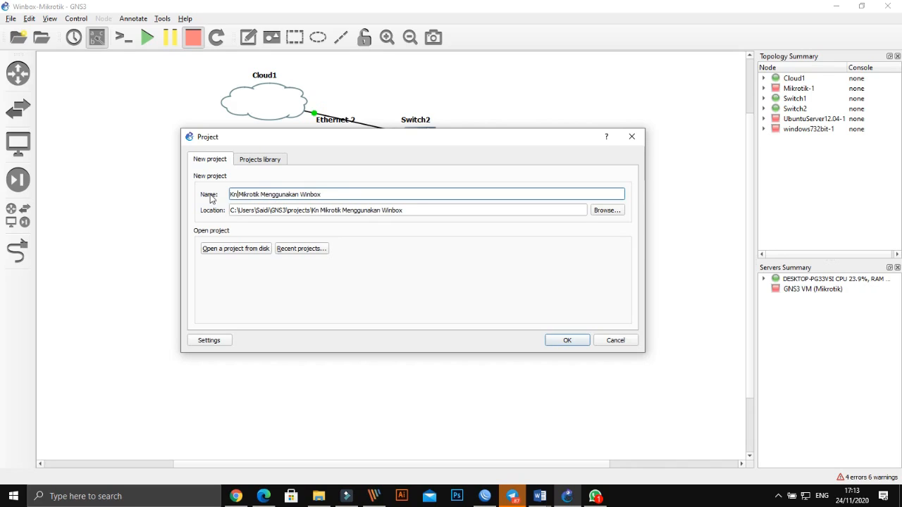
{"action": "key", "text": "BackSpace"}
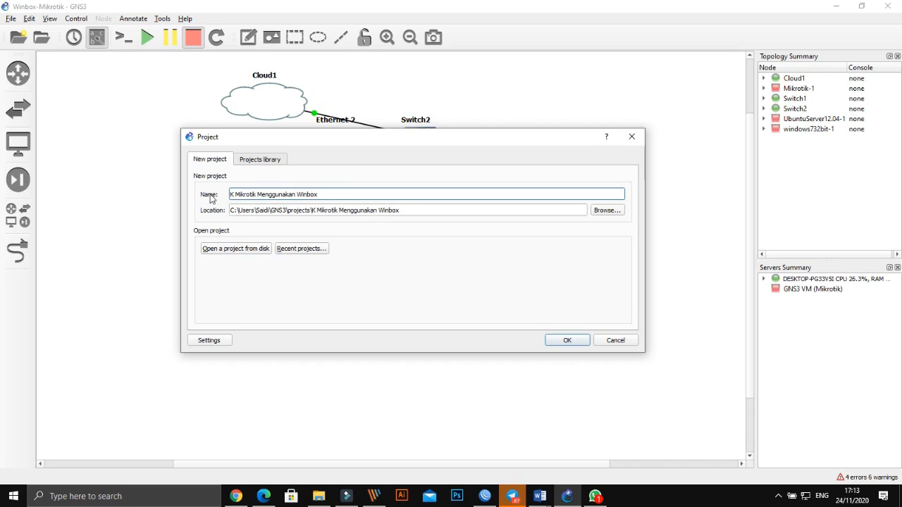
{"action": "type", "text": "onfig"}
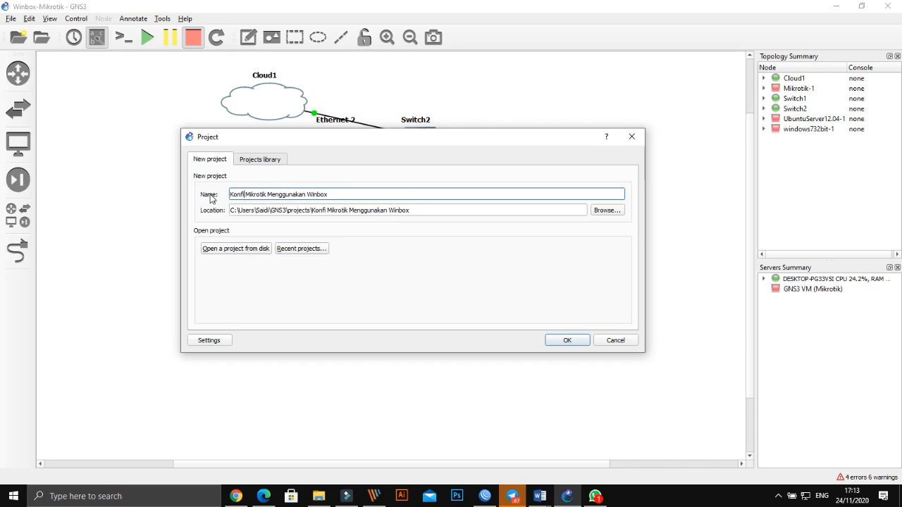
{"action": "type", "text": "urasi"}
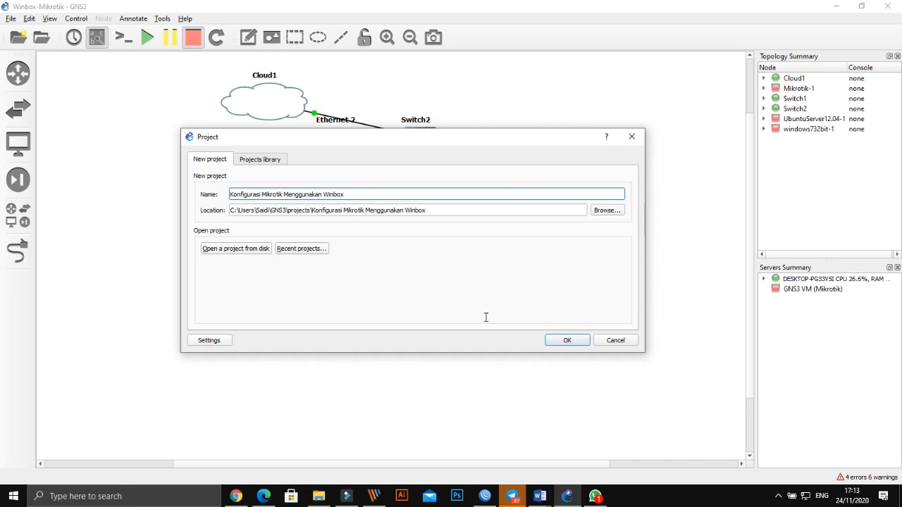
{"action": "left_click", "coordinate": [567, 341]}
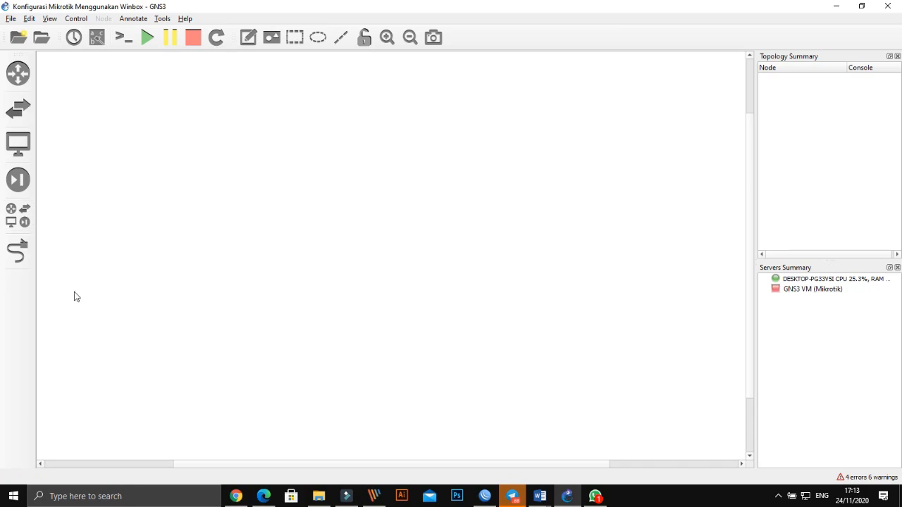
- Show the All devices template list, including Mikrotik, NAT, Ubuntu Server 12.04 and VPCS
{"action": "left_click", "coordinate": [238, 497]}
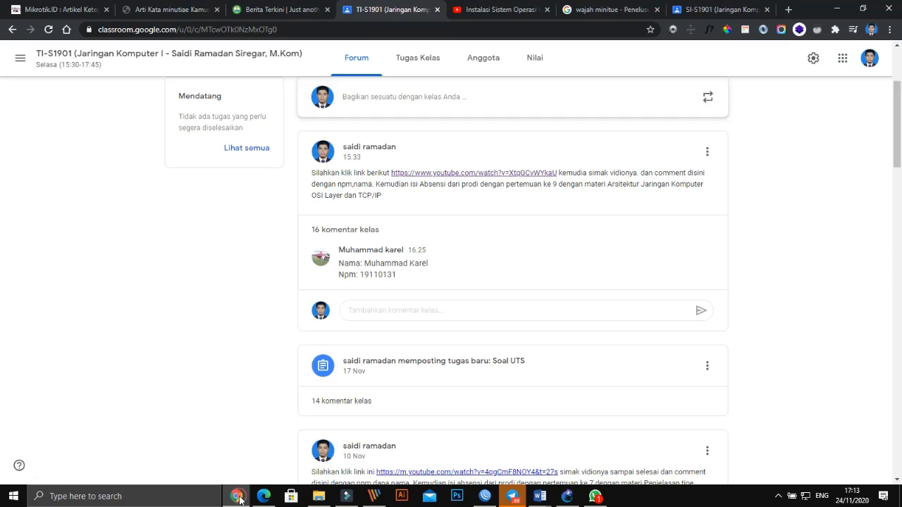
{"action": "left_click", "coordinate": [239, 497]}
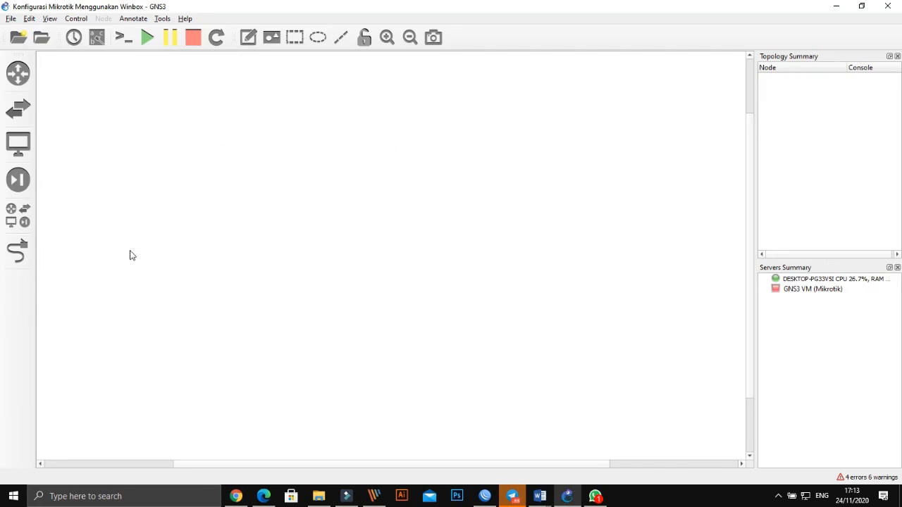
{"action": "left_click", "coordinate": [26, 220]}
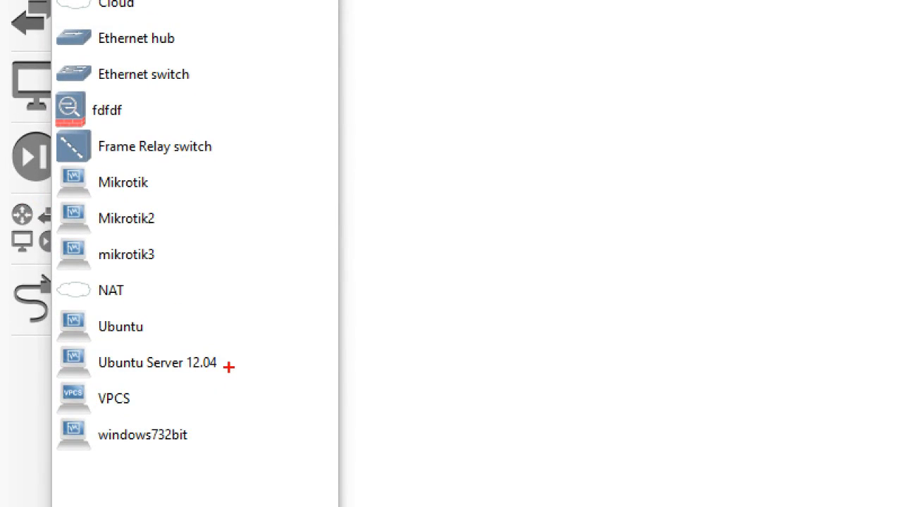
{"action": "left_click_drag", "start_coordinate": [229, 367], "coordinate": [309, 367]}
{"action": "left_click_drag", "start_coordinate": [154, 181], "coordinate": [210, 181]}
{"action": "left_click_drag", "start_coordinate": [191, 430], "coordinate": [246, 432]}
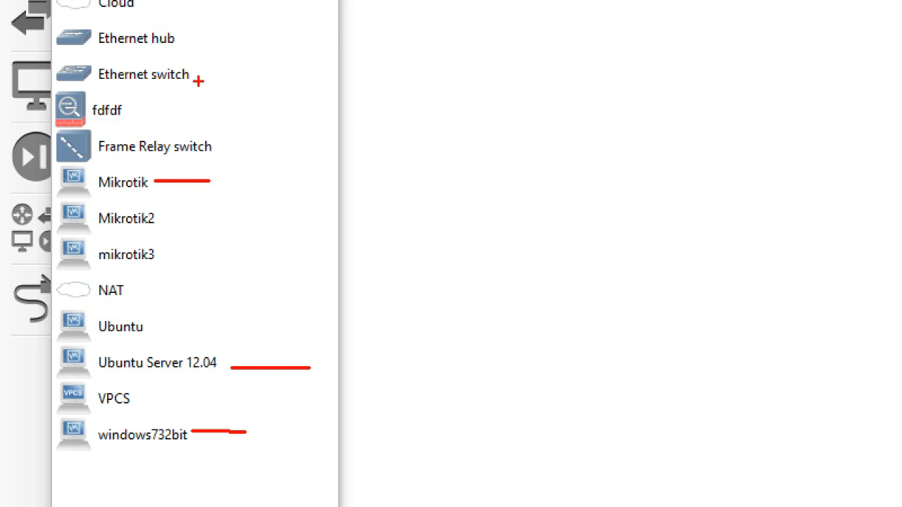
{"action": "left_click_drag", "start_coordinate": [202, 69], "coordinate": [253, 69]}
{"action": "mouse_move", "coordinate": [2, 313]}
{"action": "left_mouse_down"}
{"action": "mouse_move", "coordinate": [52, 264]}
{"action": "mouse_move", "coordinate": [21, 331]}
{"action": "mouse_move", "coordinate": [7, 280]}
{"action": "left_mouse_up"}
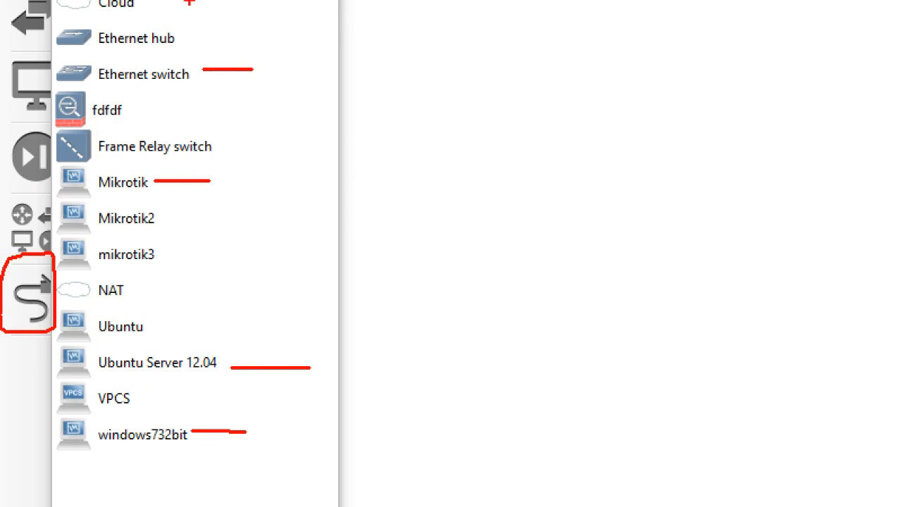
{"action": "left_click_drag", "start_coordinate": [149, 3], "coordinate": [224, 8]}
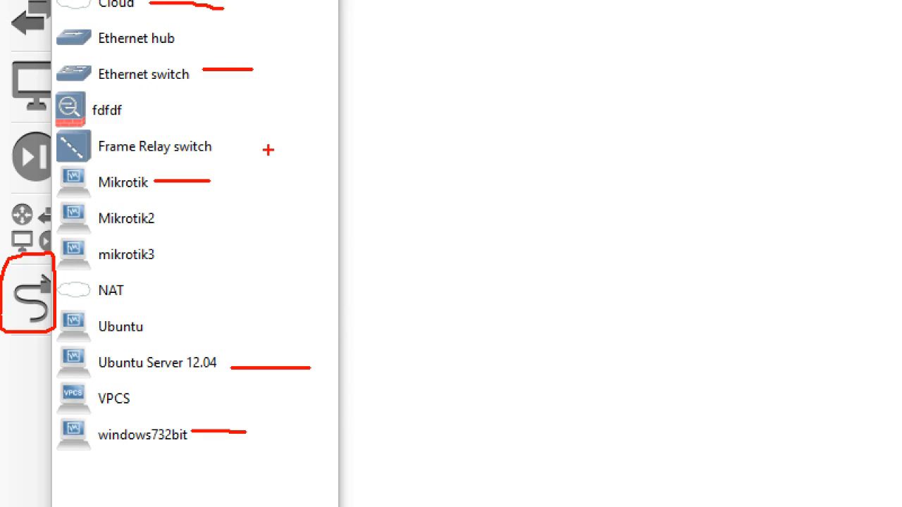
{"action": "key", "text": "Escape"}
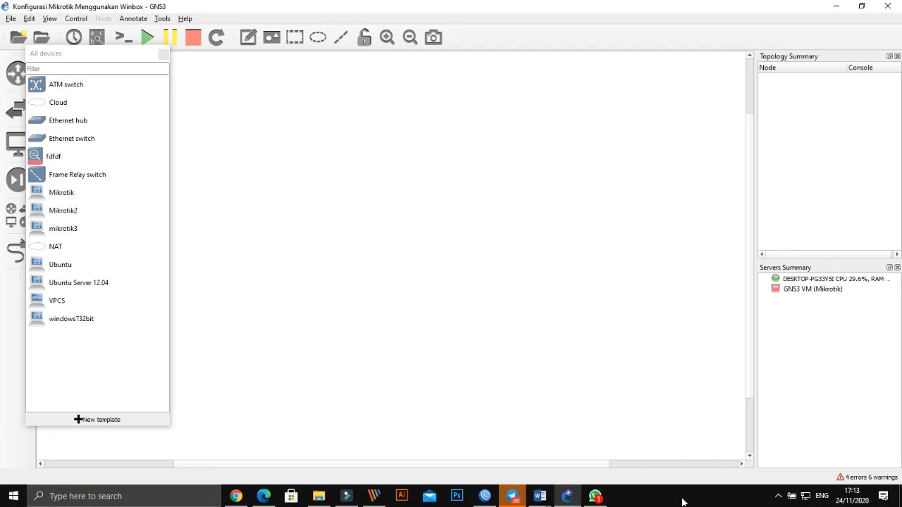
{"action": "key", "text": "ctrl+1"}
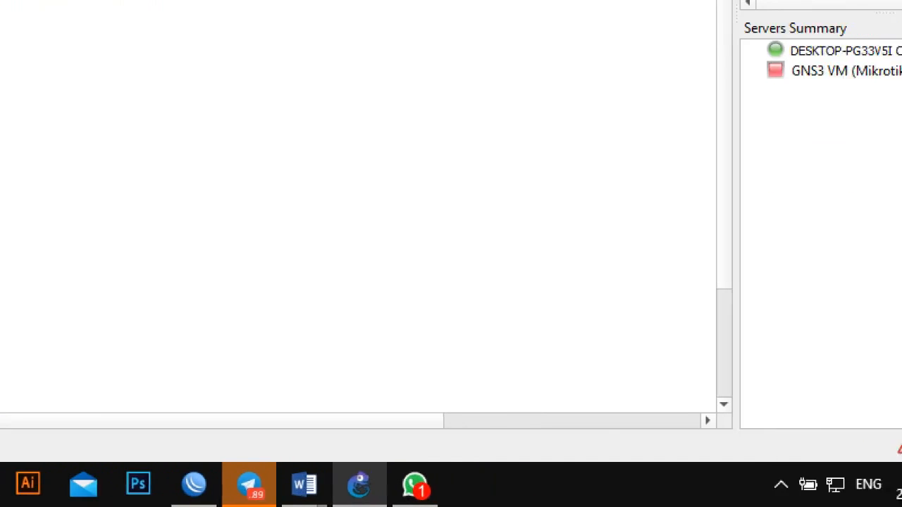
{"action": "left_click", "coordinate": [901, 506]}
{"action": "mouse_move", "coordinate": [688, 465]}
{"action": "left_mouse_down"}
{"action": "mouse_move", "coordinate": [697, 459]}
{"action": "mouse_move", "coordinate": [724, 476]}
{"action": "mouse_move", "coordinate": [708, 502]}
{"action": "mouse_move", "coordinate": [677, 452]}
{"action": "left_mouse_up"}
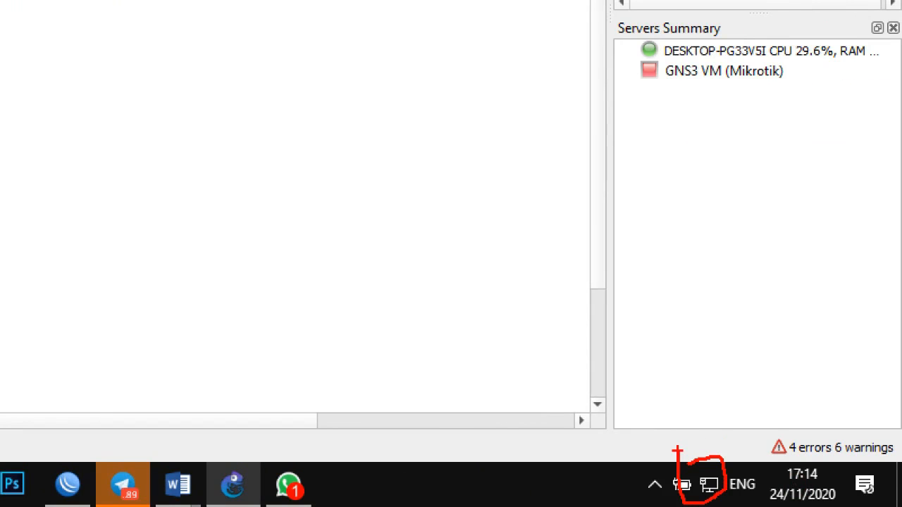
{"action": "key", "text": "Escape"}
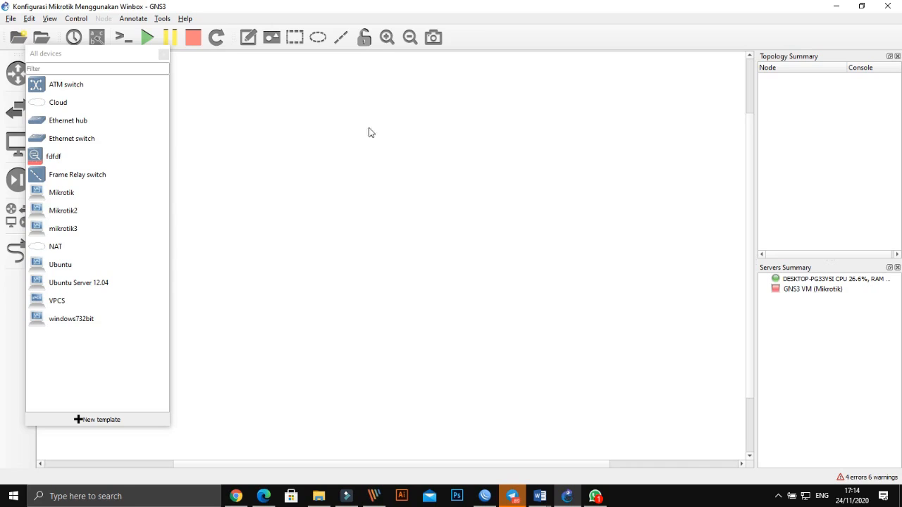
- Place Cloud1 and Mikrotik-1 below it on the canvas, leaving Mikrotik-1's hostname unchanged
{"action": "left_click_drag", "start_coordinate": [55, 104], "coordinate": [317, 117]}
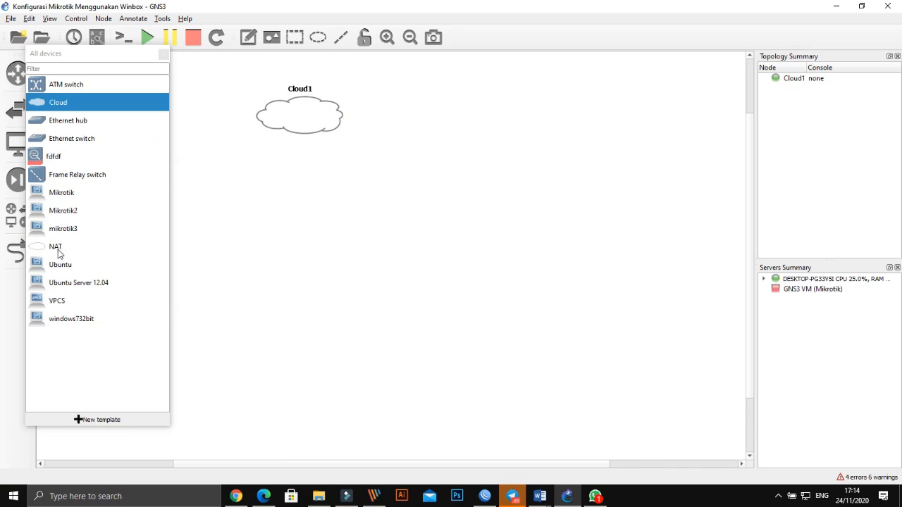
{"action": "left_click_drag", "start_coordinate": [57, 198], "coordinate": [303, 225]}
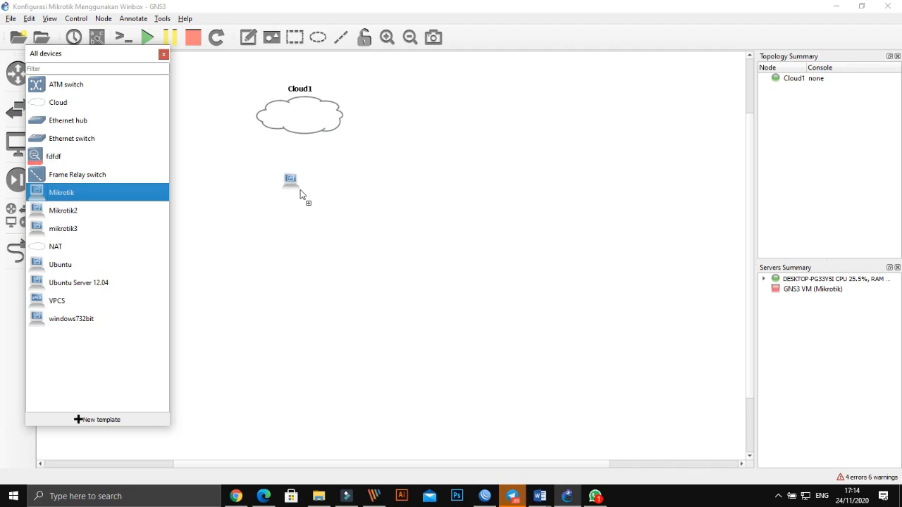
{"action": "left_click_drag", "start_coordinate": [300, 190], "coordinate": [300, 186]}
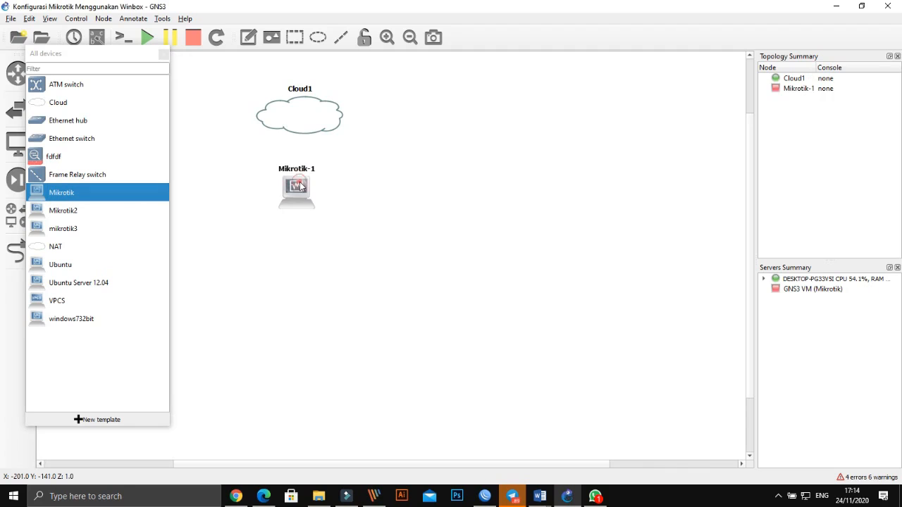
{"action": "right_click", "coordinate": [300, 186]}
{"action": "left_click", "coordinate": [323, 253]}
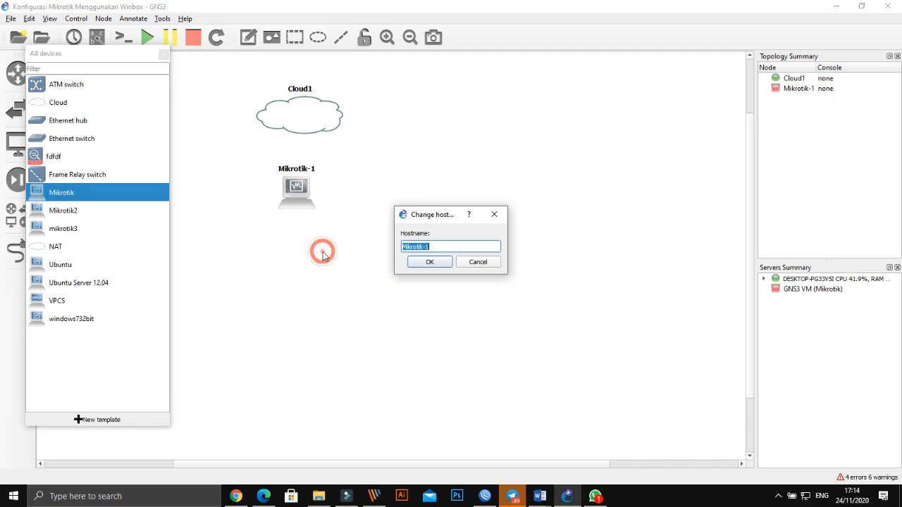
{"action": "left_click", "coordinate": [477, 261]}
- Open the symbol choices for Mikrotik-1 and browse the symbol groups
{"action": "right_click", "coordinate": [297, 188]}
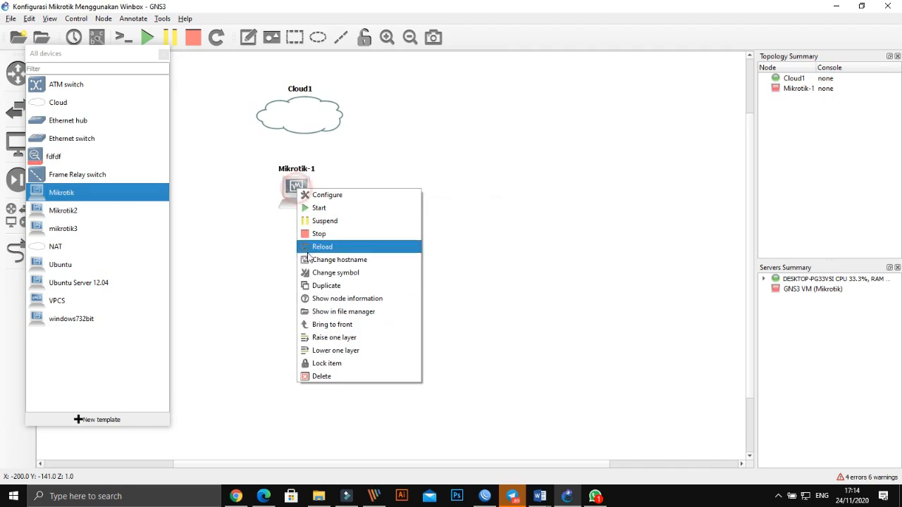
{"action": "left_click", "coordinate": [314, 273]}
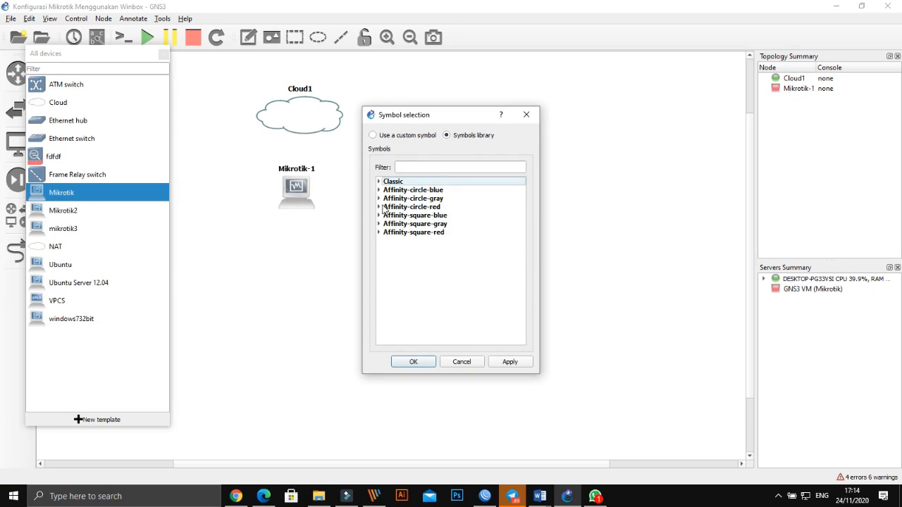
{"action": "left_click", "coordinate": [382, 206]}
{"action": "scroll", "coordinate": [382, 232], "scroll_direction": "up", "scroll_amount": 4}
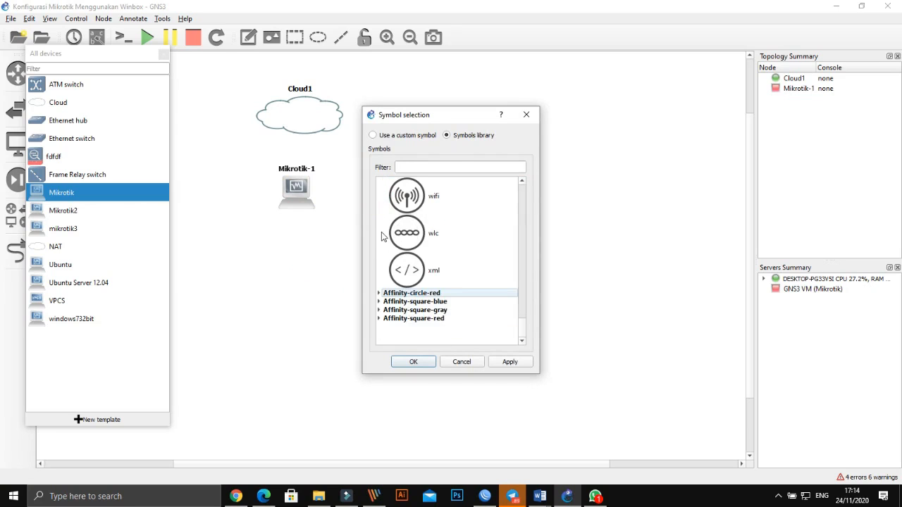
{"action": "scroll", "coordinate": [382, 229], "scroll_direction": "up", "scroll_amount": 8}
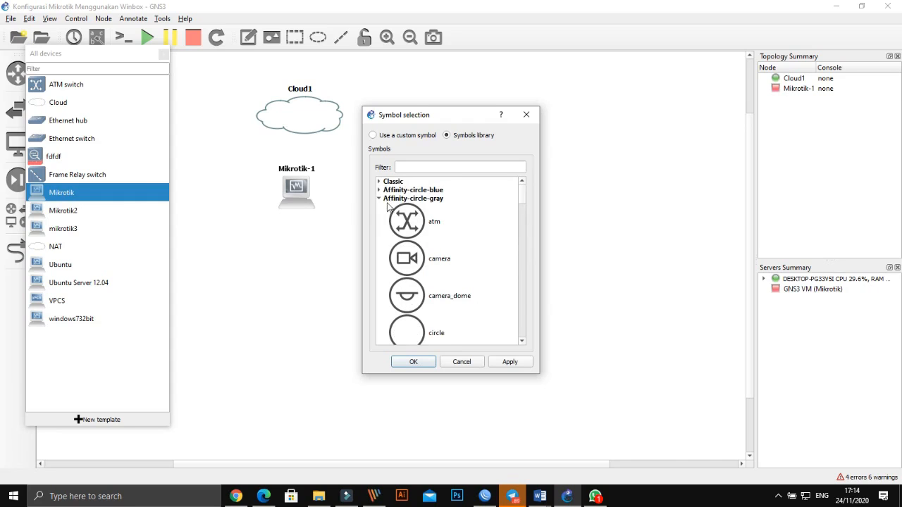
{"action": "left_click", "coordinate": [380, 190]}
{"action": "scroll", "coordinate": [426, 296], "scroll_direction": "down", "scroll_amount": 8}
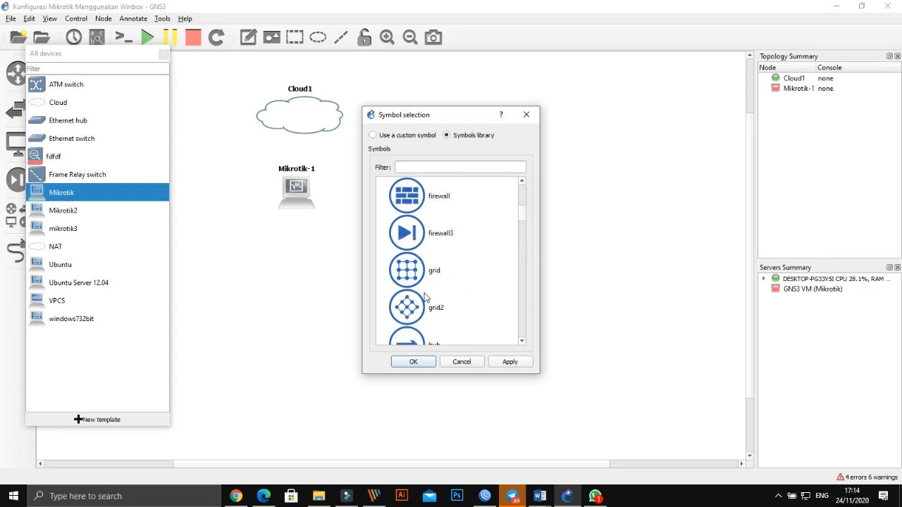
{"action": "scroll", "coordinate": [425, 296], "scroll_direction": "down", "scroll_amount": 10}
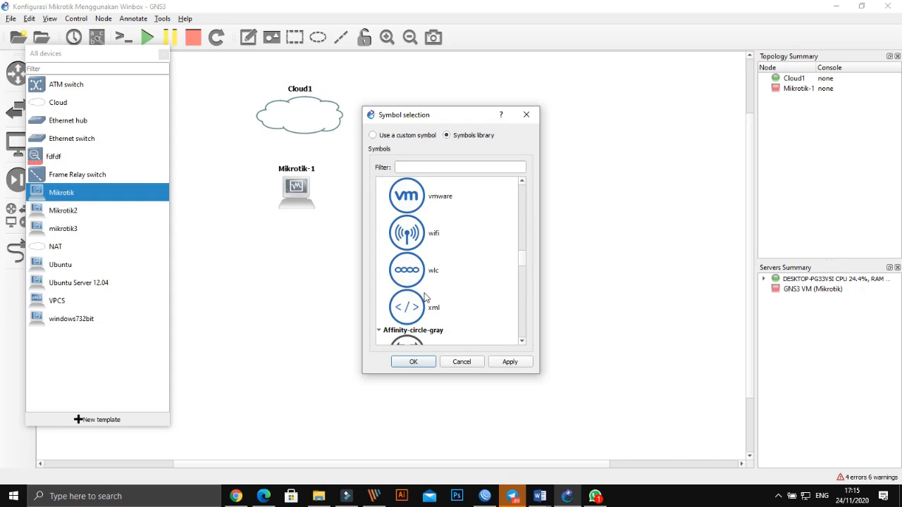
{"action": "scroll", "coordinate": [426, 297], "scroll_direction": "down", "scroll_amount": 4}
{"action": "scroll", "coordinate": [425, 298], "scroll_direction": "down", "scroll_amount": 3}
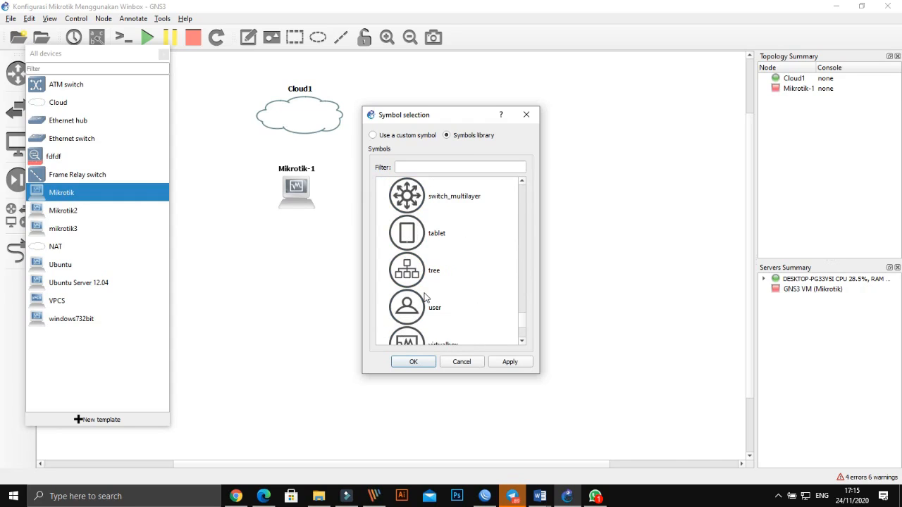
{"action": "scroll", "coordinate": [425, 298], "scroll_direction": "down", "scroll_amount": 3}
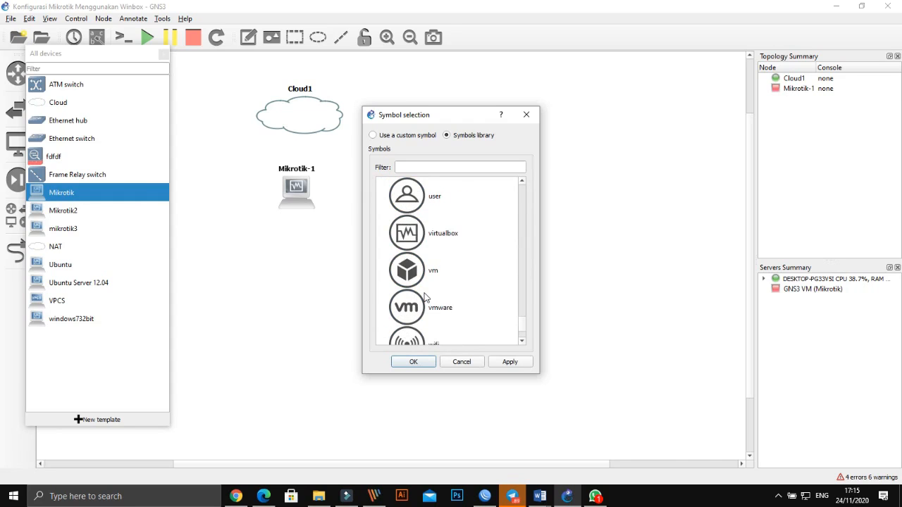
{"action": "scroll", "coordinate": [425, 297], "scroll_direction": "down", "scroll_amount": 3}
{"action": "scroll", "coordinate": [425, 297], "scroll_direction": "up", "scroll_amount": 10}
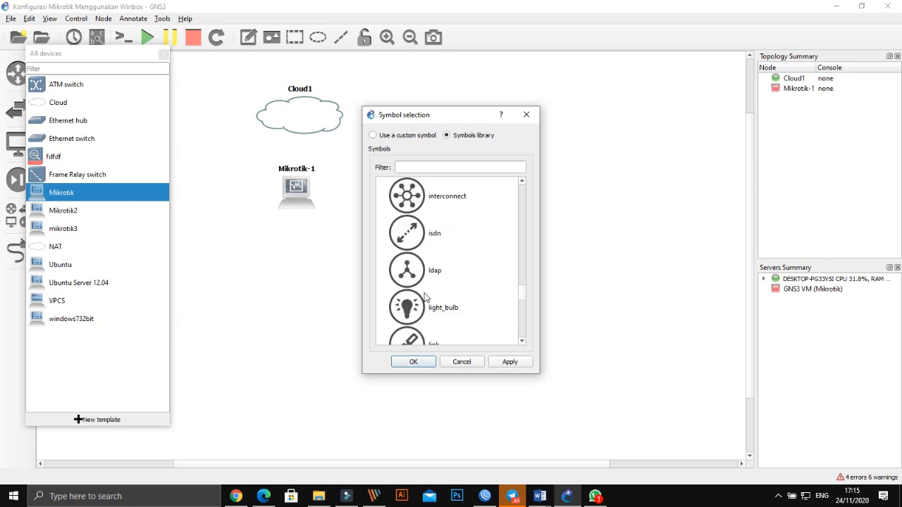
{"action": "scroll", "coordinate": [425, 298], "scroll_direction": "up", "scroll_amount": 15}
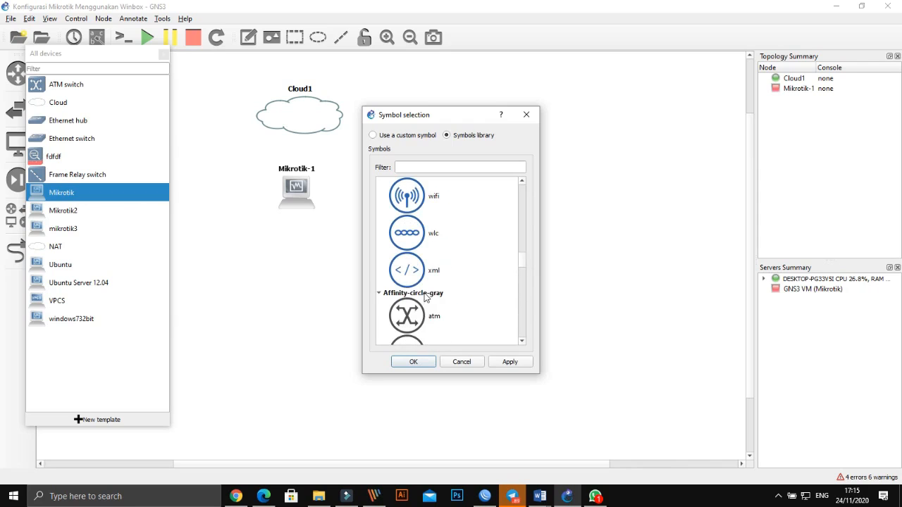
{"action": "scroll", "coordinate": [425, 297], "scroll_direction": "up", "scroll_amount": 3}
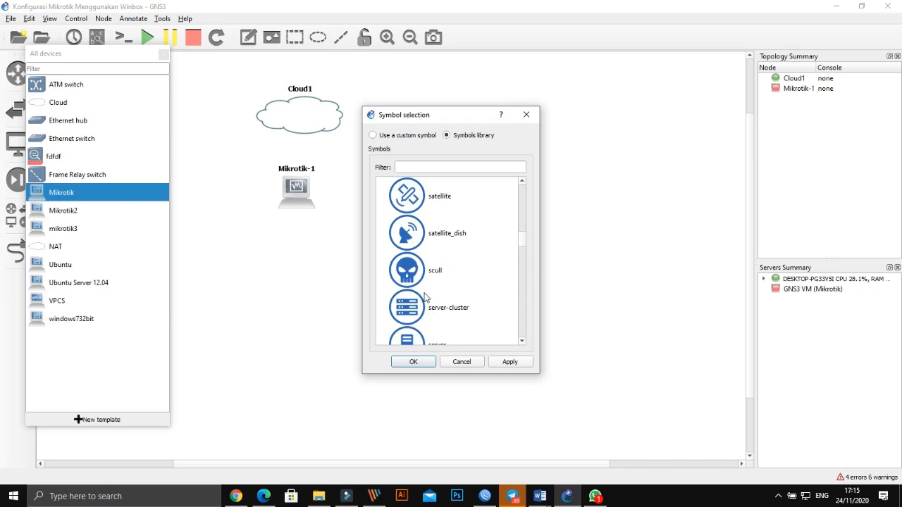
{"action": "scroll", "coordinate": [425, 298], "scroll_direction": "up", "scroll_amount": 12}
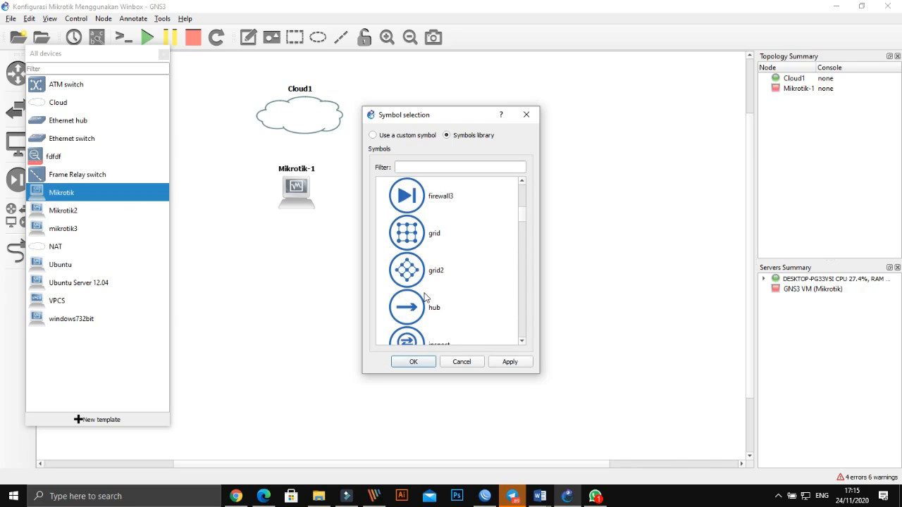
{"action": "scroll", "coordinate": [425, 297], "scroll_direction": "up", "scroll_amount": 5}
{"action": "scroll", "coordinate": [425, 297], "scroll_direction": "down", "scroll_amount": 8}
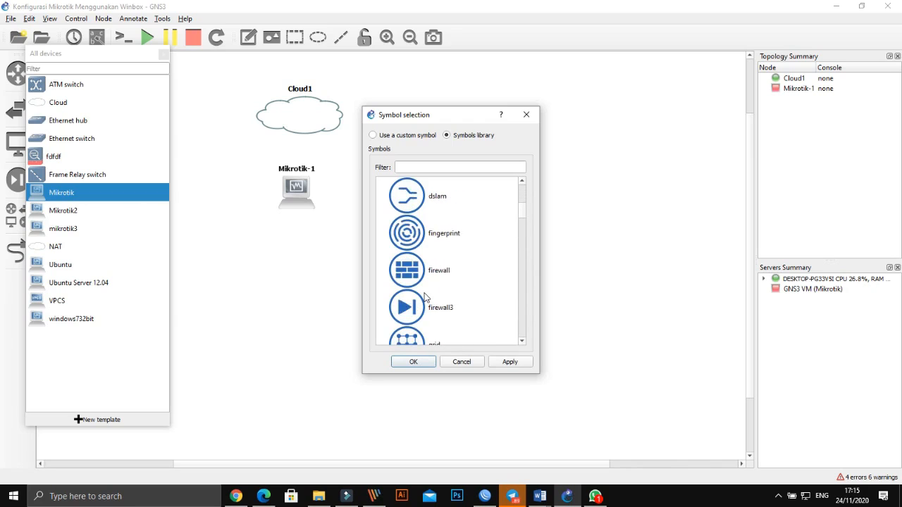
{"action": "scroll", "coordinate": [425, 297], "scroll_direction": "down", "scroll_amount": 15}
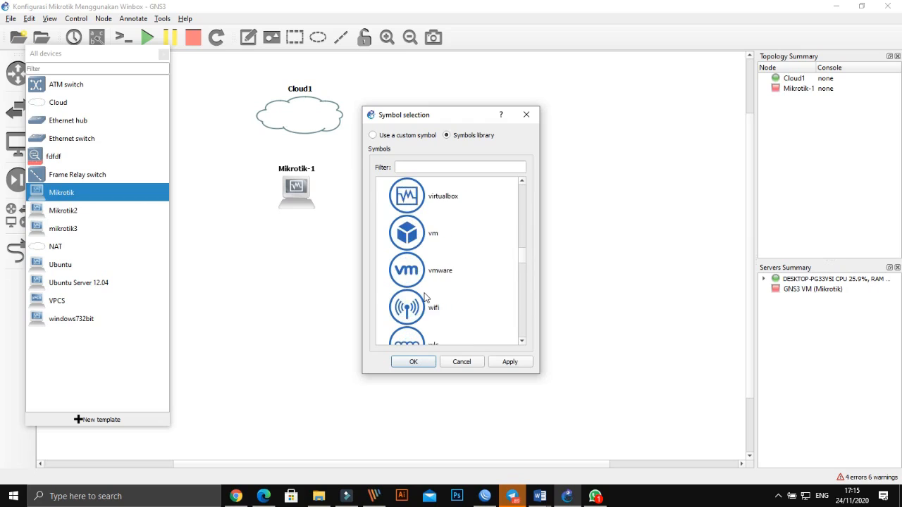
{"action": "scroll", "coordinate": [425, 297], "scroll_direction": "down", "scroll_amount": 10}
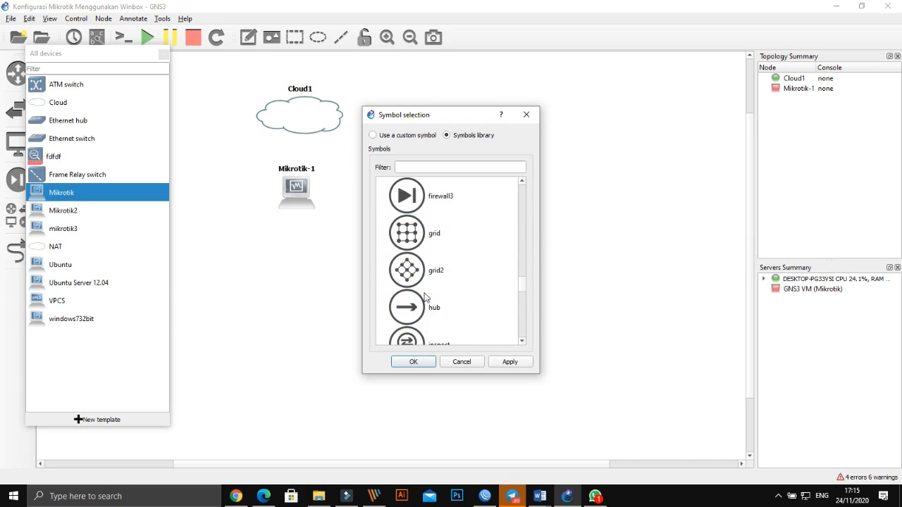
{"action": "scroll", "coordinate": [425, 297], "scroll_direction": "down", "scroll_amount": 4}
{"action": "scroll", "coordinate": [425, 297], "scroll_direction": "up", "scroll_amount": 3}
{"action": "scroll", "coordinate": [426, 298], "scroll_direction": "down", "scroll_amount": 2}
{"action": "scroll", "coordinate": [425, 298], "scroll_direction": "down", "scroll_amount": 2}
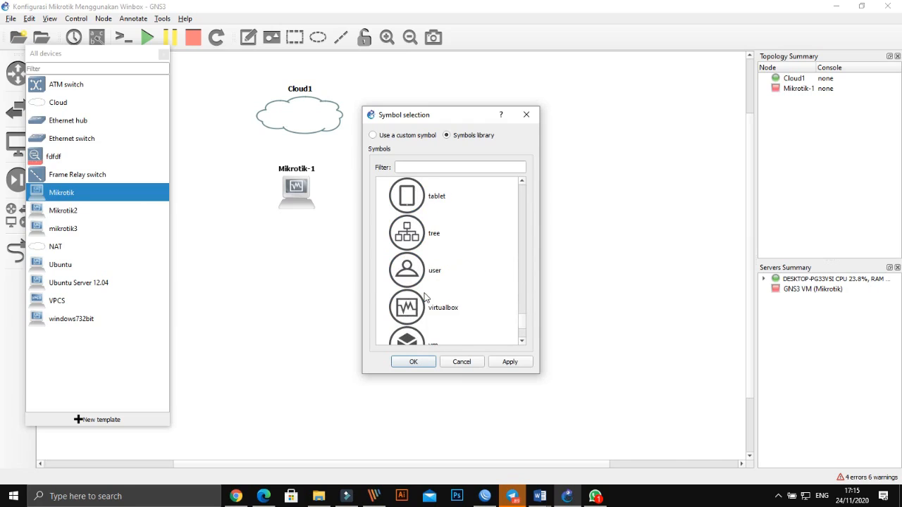
{"action": "scroll", "coordinate": [425, 298], "scroll_direction": "up", "scroll_amount": 1}
{"action": "scroll", "coordinate": [425, 292], "scroll_direction": "down", "scroll_amount": 2}
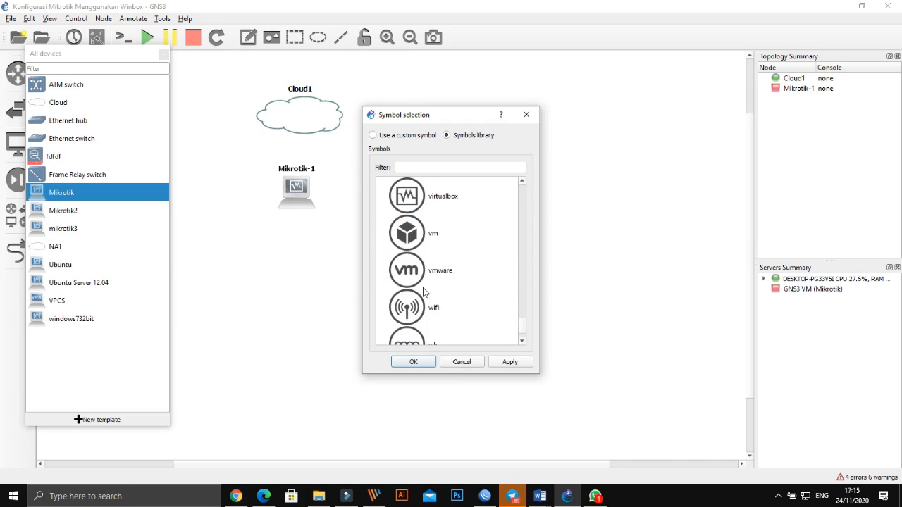
{"action": "scroll", "coordinate": [425, 292], "scroll_direction": "down", "scroll_amount": 2}
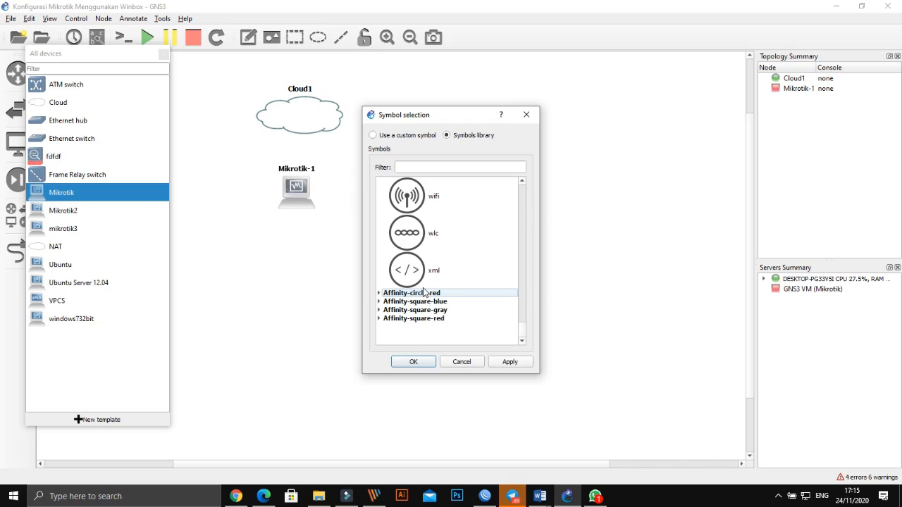
- Apply the router symbol from the Affinity-square-blue group to Mikrotik-1
{"action": "left_click", "coordinate": [380, 302]}
{"action": "scroll", "coordinate": [425, 310], "scroll_direction": "down", "scroll_amount": 3}
{"action": "scroll", "coordinate": [425, 310], "scroll_direction": "down", "scroll_amount": 8}
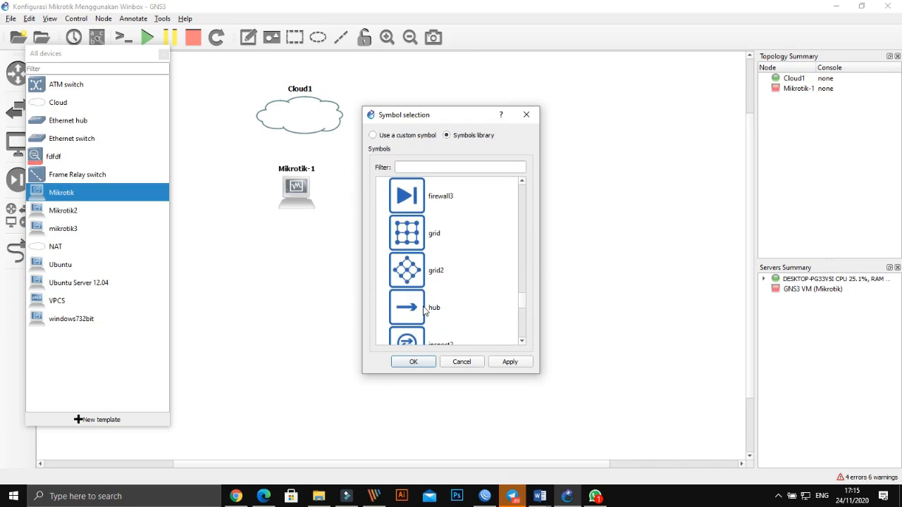
{"action": "scroll", "coordinate": [425, 310], "scroll_direction": "up", "scroll_amount": 1}
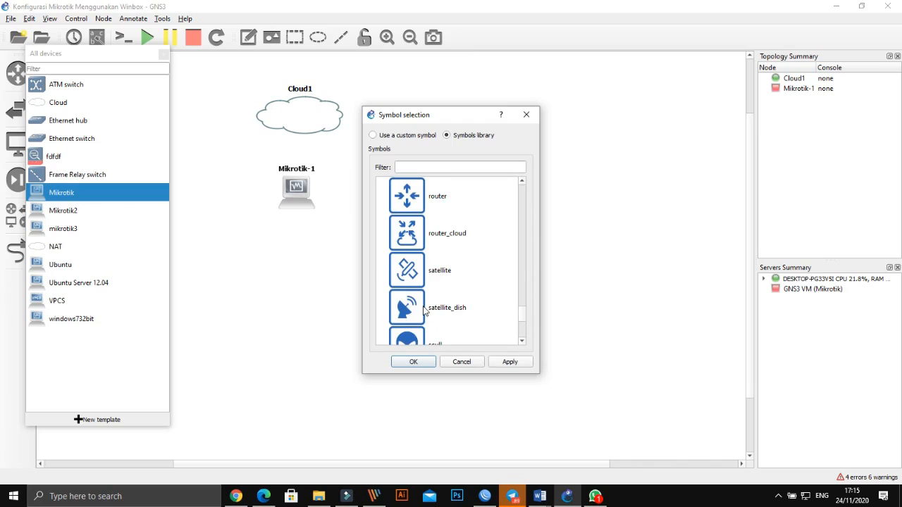
{"action": "left_click", "coordinate": [410, 202]}
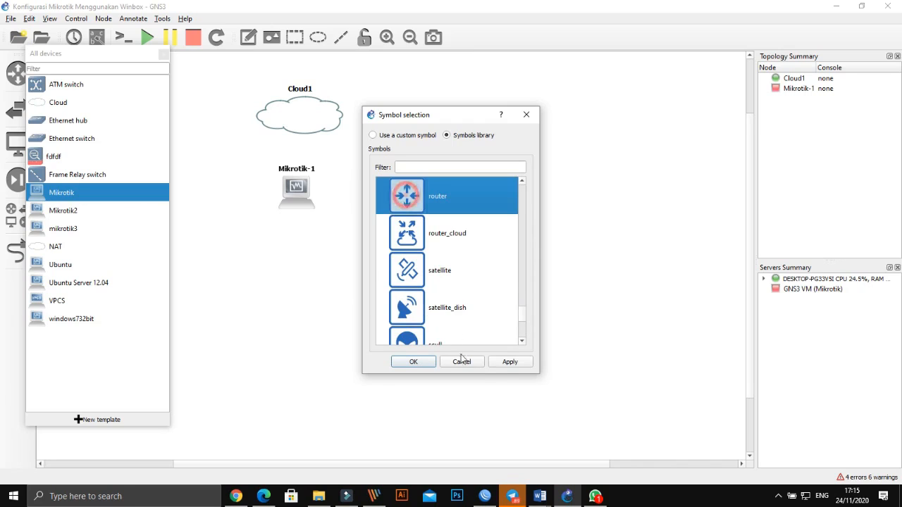
{"action": "left_click", "coordinate": [503, 364]}
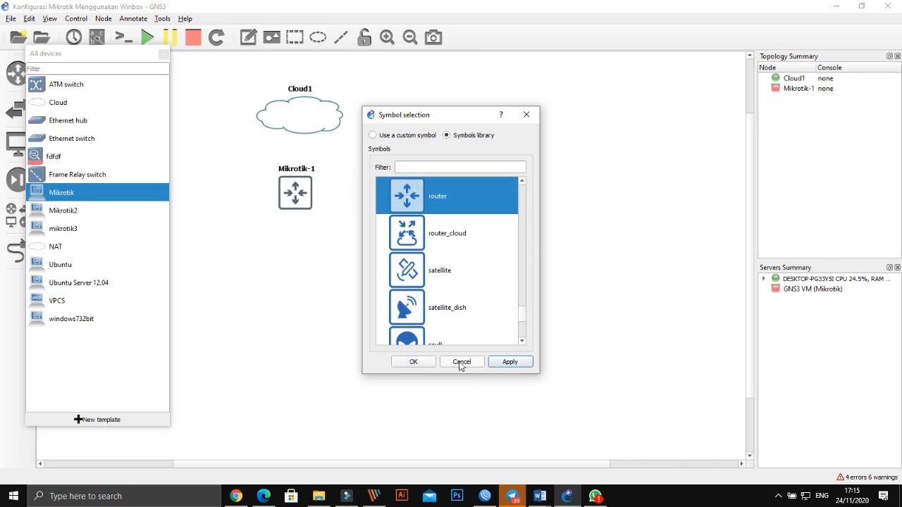
{"action": "left_click", "coordinate": [413, 363]}
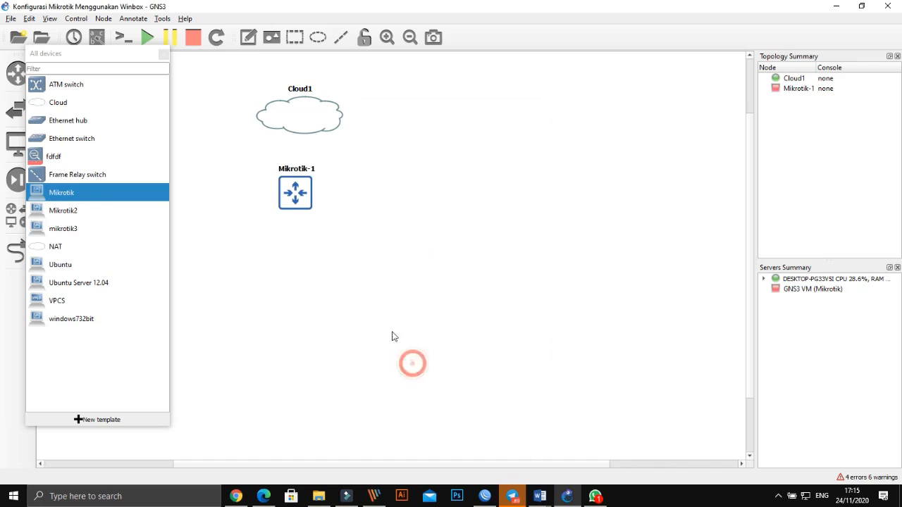
- Nudge Mikrotik-1 slightly up-left and delete the Ubuntu Server 12.04 template from All devices
{"action": "left_click", "coordinate": [374, 297]}
{"action": "left_click_drag", "start_coordinate": [298, 202], "coordinate": [295, 200]}
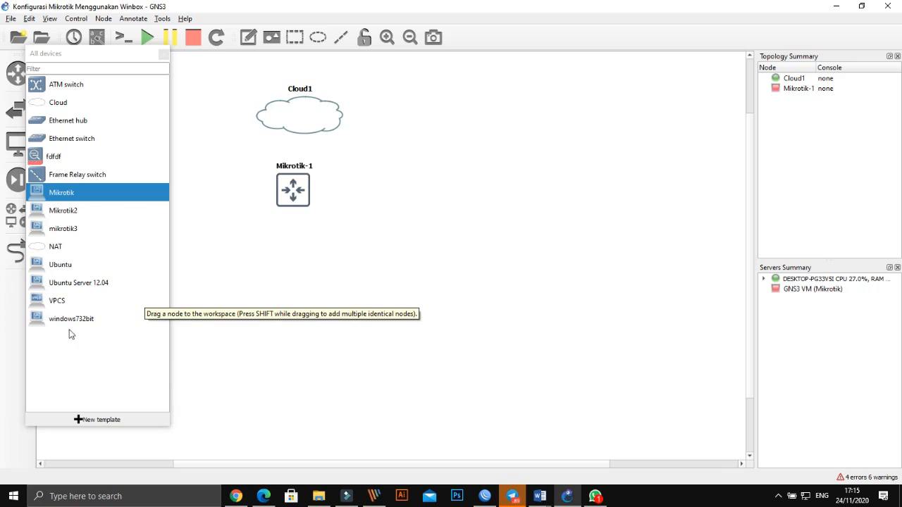
{"action": "right_click", "coordinate": [84, 279]}
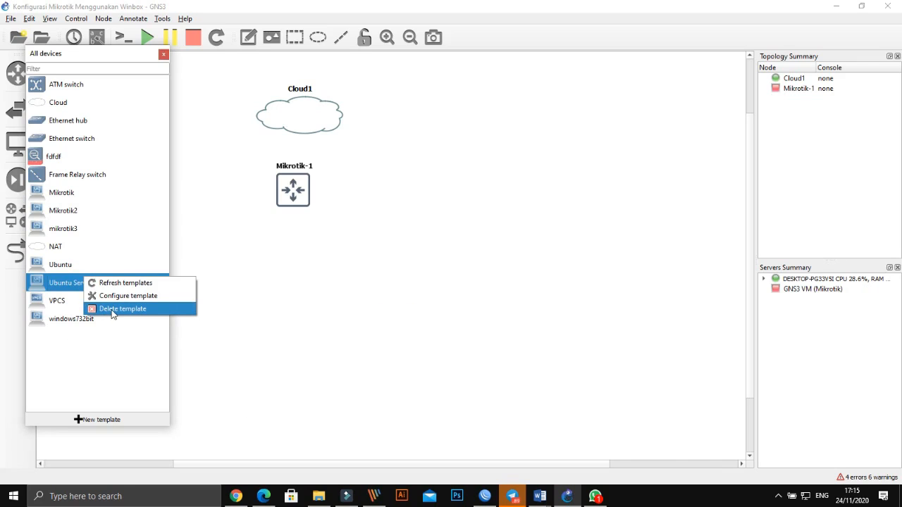
{"action": "left_click", "coordinate": [111, 308]}
{"action": "left_click", "coordinate": [95, 254]}
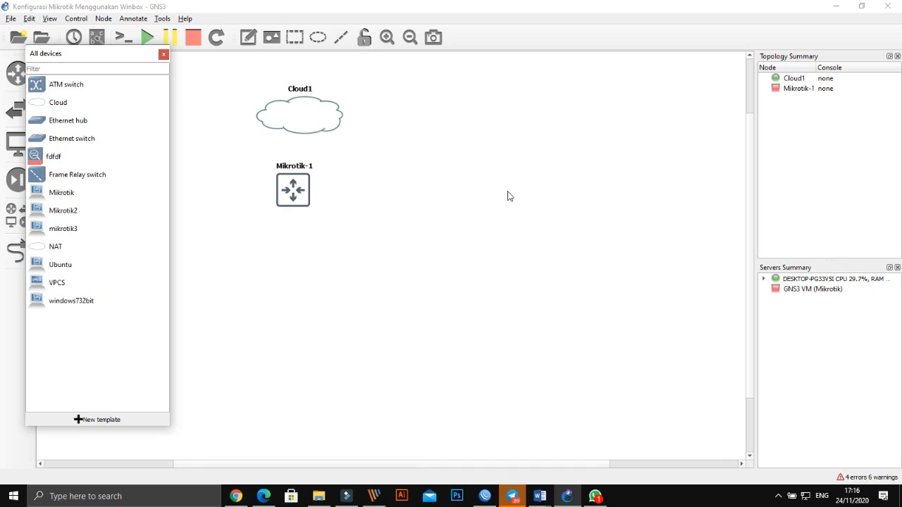
{"action": "key", "text": "super+d"}
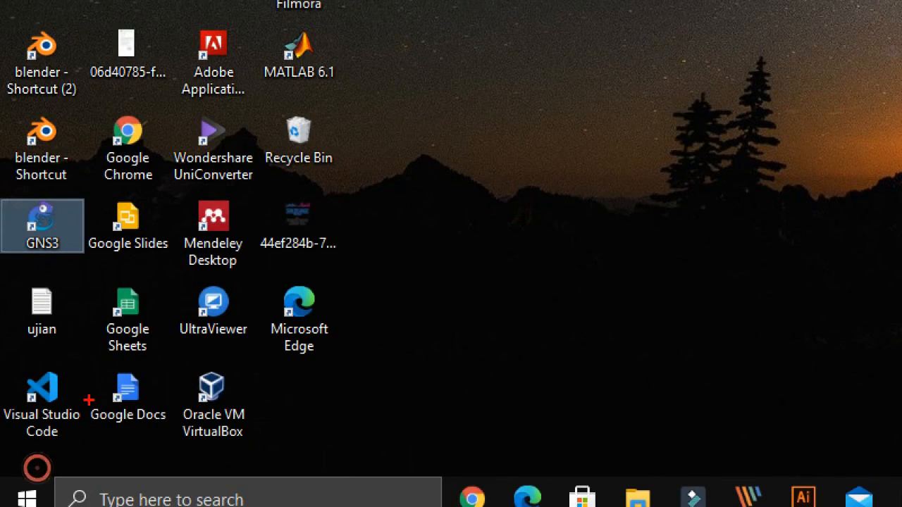
- Go from the desktop back to the Konfigurasi Mikrotik Menggunakan Winbox project in GNS3
{"action": "mouse_move", "coordinate": [161, 357]}
{"action": "left_mouse_down"}
{"action": "mouse_move", "coordinate": [233, 345]}
{"action": "mouse_move", "coordinate": [289, 441]}
{"action": "mouse_move", "coordinate": [132, 406]}
{"action": "mouse_move", "coordinate": [148, 344]}
{"action": "left_mouse_up"}
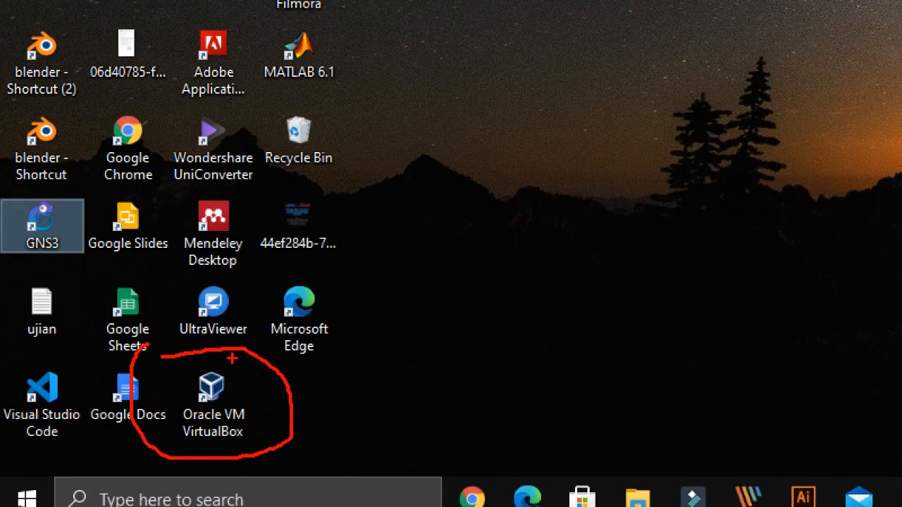
{"action": "key", "text": "Escape"}
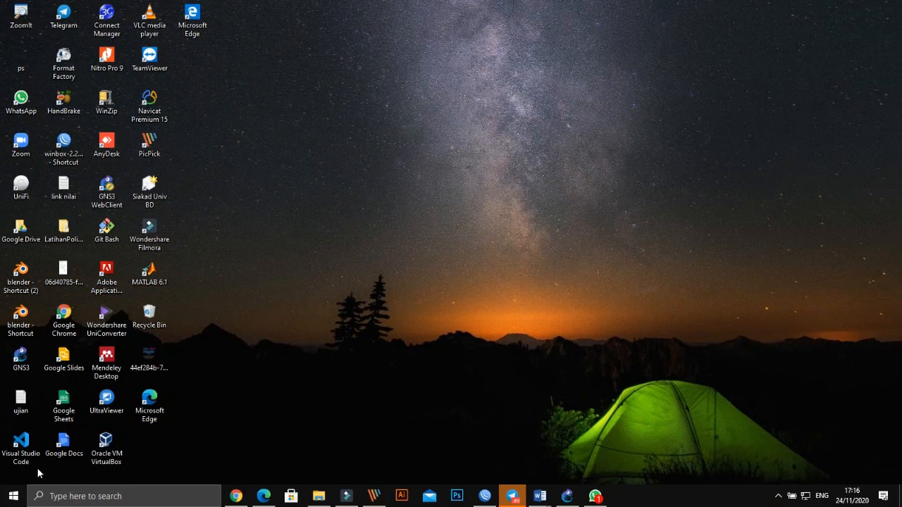
{"action": "key", "text": "ctrl+1"}
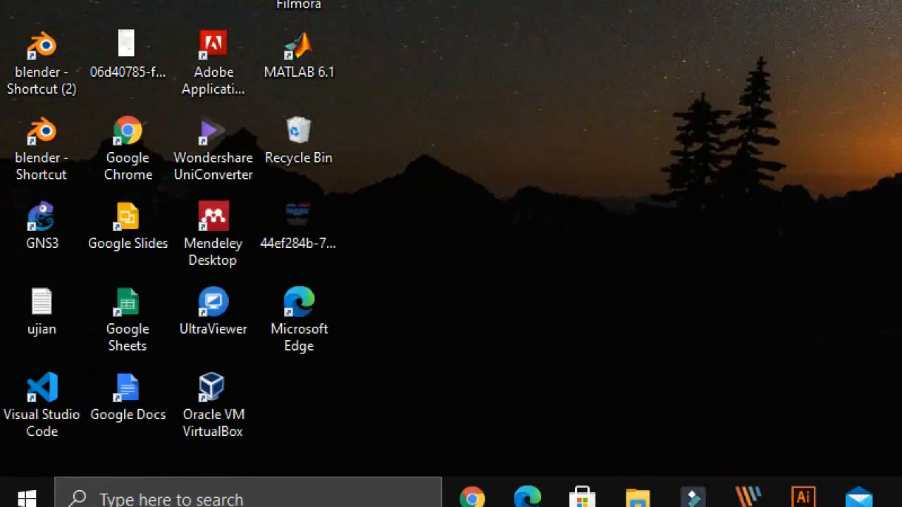
{"action": "mouse_move", "coordinate": [162, 365]}
{"action": "left_mouse_down"}
{"action": "mouse_move", "coordinate": [201, 362]}
{"action": "mouse_move", "coordinate": [291, 466]}
{"action": "mouse_move", "coordinate": [151, 447]}
{"action": "mouse_move", "coordinate": [178, 358]}
{"action": "left_mouse_up"}
{"action": "key", "text": "Escape"}
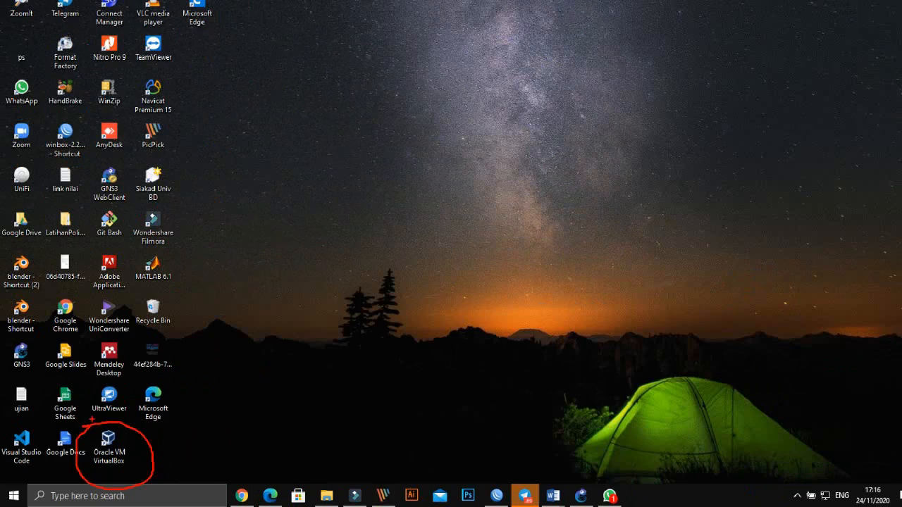
{"action": "key", "text": "super+d"}
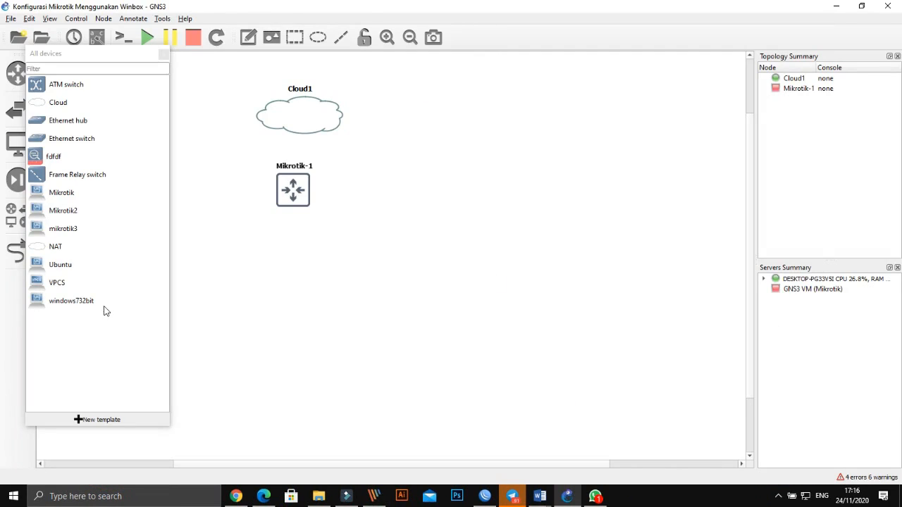
- Cancel the new-template wizard and show the VirtualBox VMs page in Edit > Preferences
{"action": "left_click", "coordinate": [99, 420]}
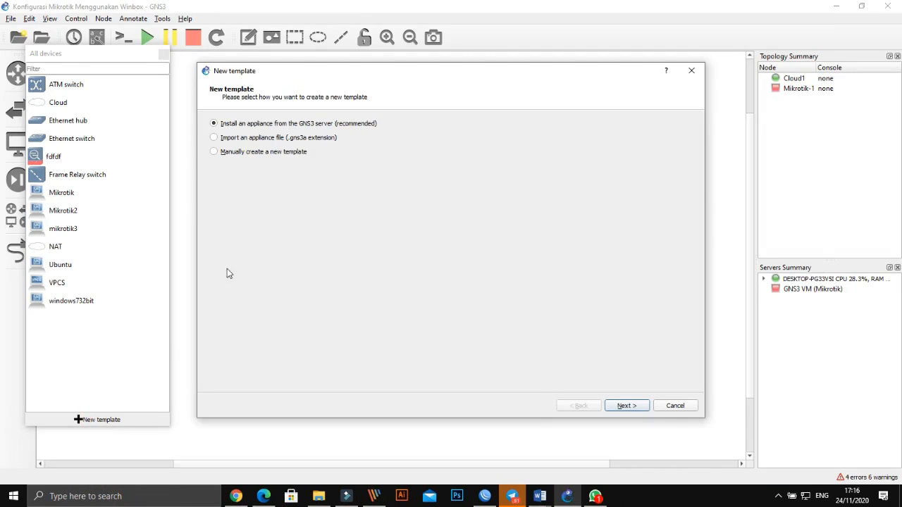
{"action": "left_click", "coordinate": [673, 407]}
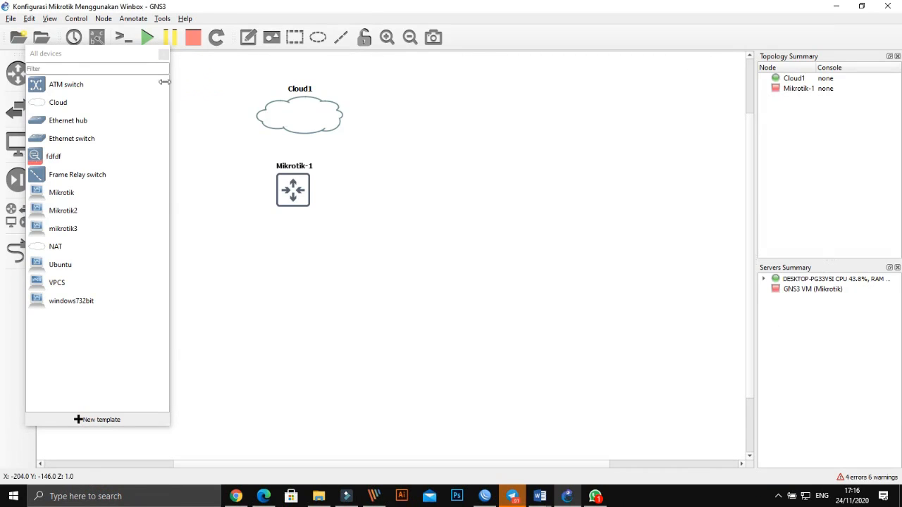
{"action": "left_click", "coordinate": [49, 19]}
{"action": "mouse_move", "coordinate": [29, 18]}
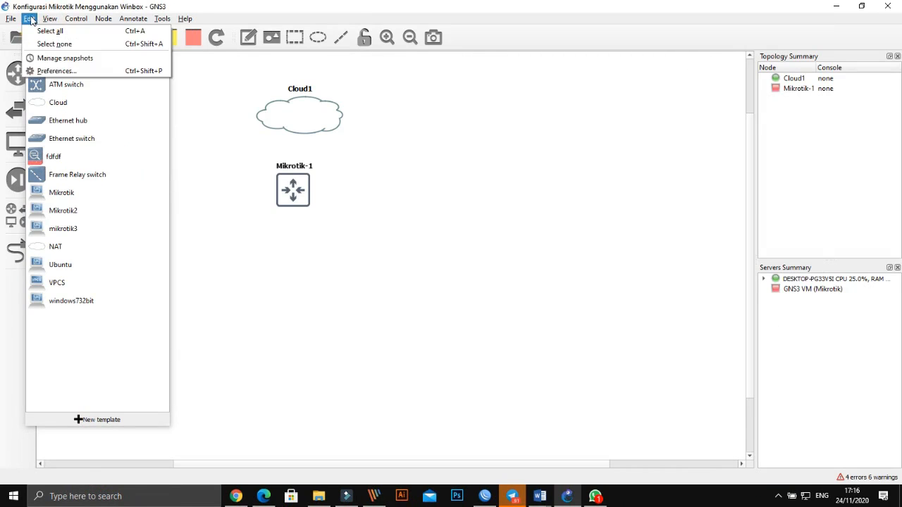
{"action": "left_click", "coordinate": [43, 72]}
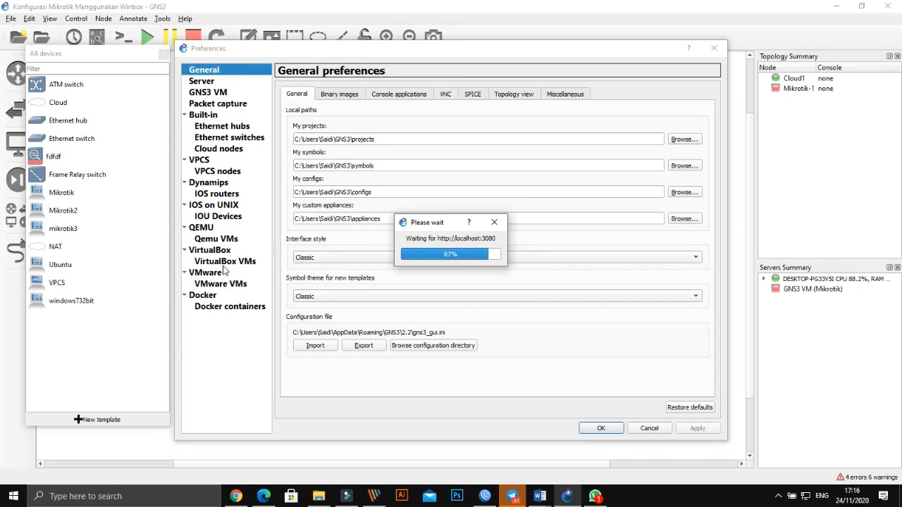
{"action": "left_click", "coordinate": [227, 262]}
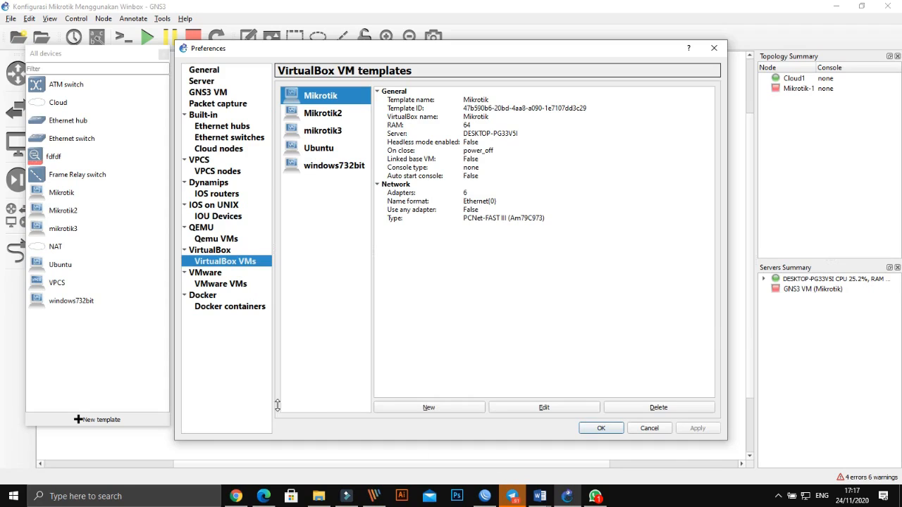
- Create a locally run VirtualBox VM template from Ubuntu Server 12.04
{"action": "left_click", "coordinate": [429, 410]}
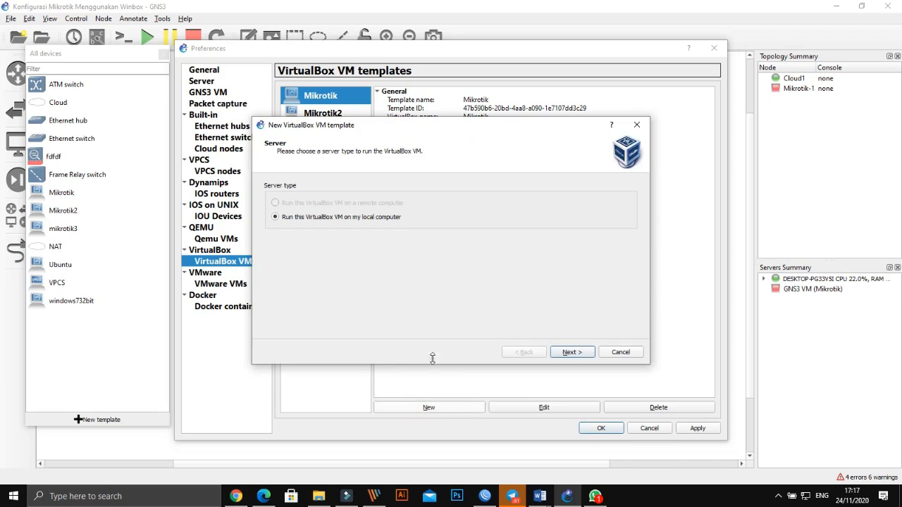
{"action": "left_click", "coordinate": [571, 352]}
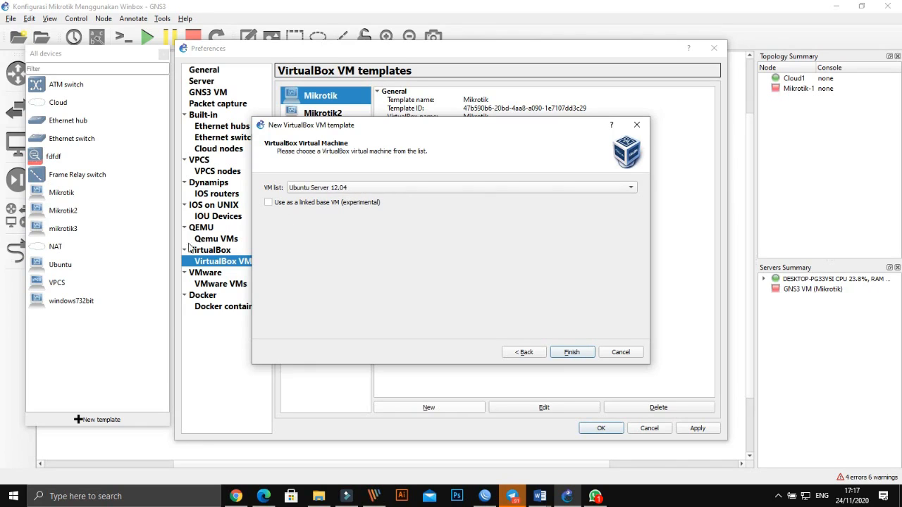
{"action": "left_click", "coordinate": [571, 352]}
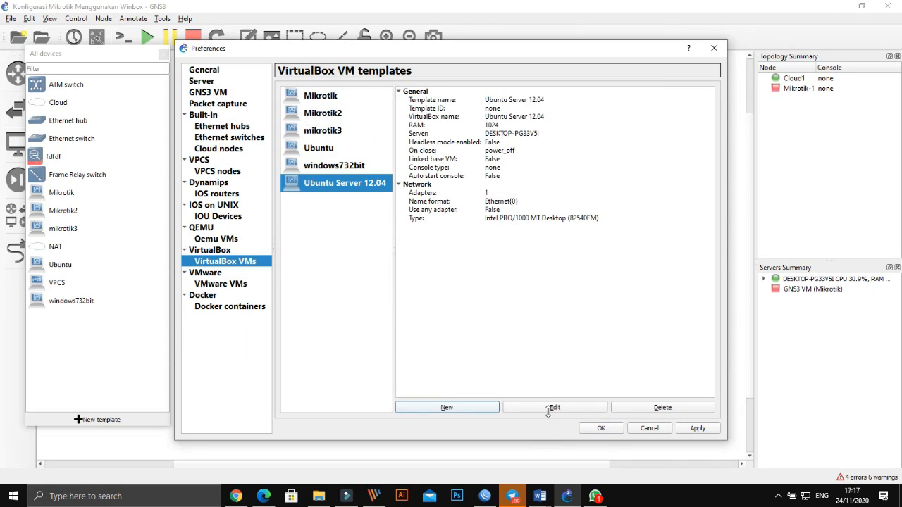
- Set the Ubuntu Server 12.04 template's adapter type to Intel PRO/1000 MT Desktop and apply
{"action": "left_click", "coordinate": [553, 407]}
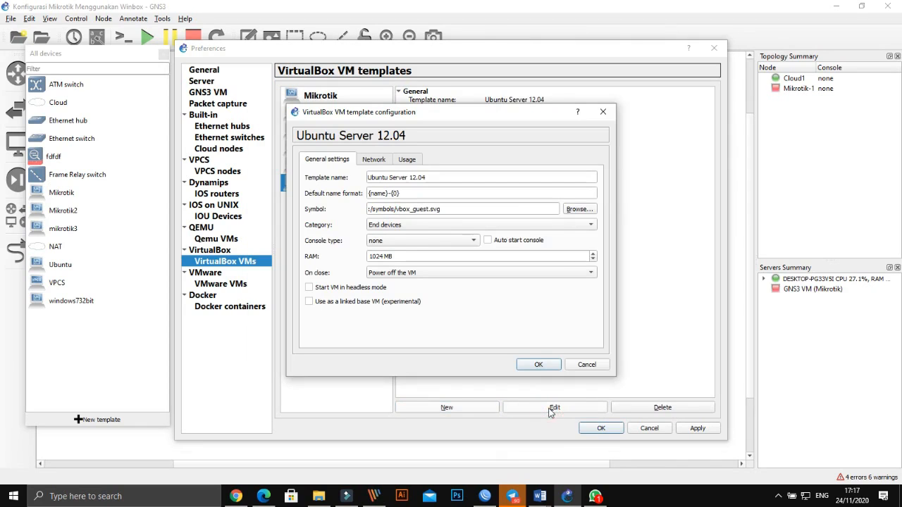
{"action": "left_click", "coordinate": [373, 159]}
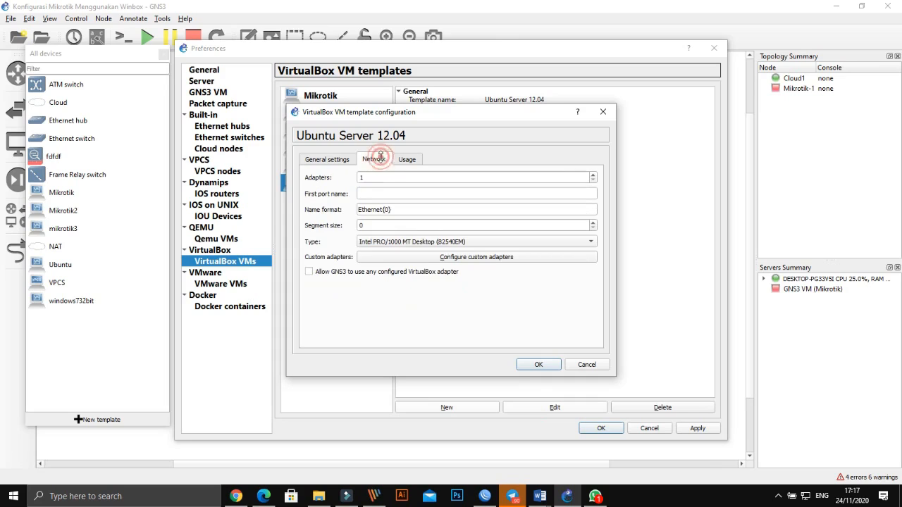
{"action": "left_click", "coordinate": [465, 243]}
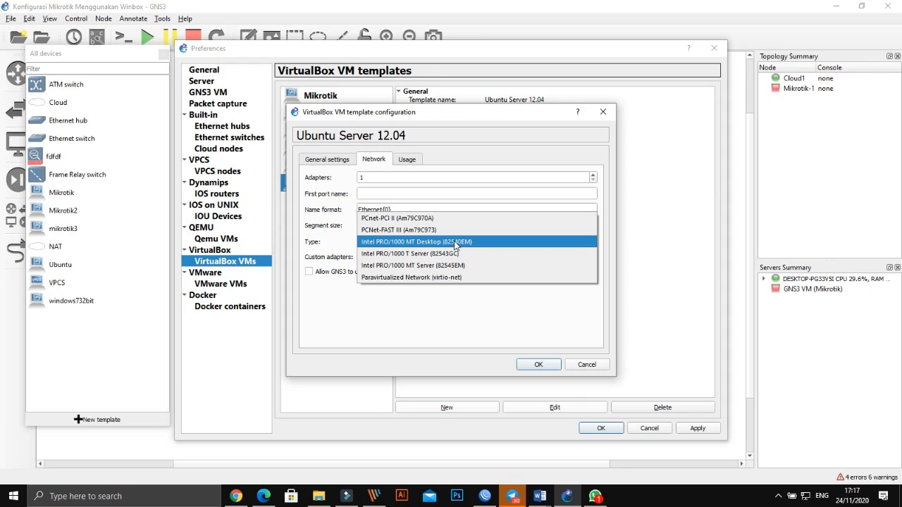
{"action": "left_click", "coordinate": [455, 243]}
{"action": "left_click", "coordinate": [538, 365]}
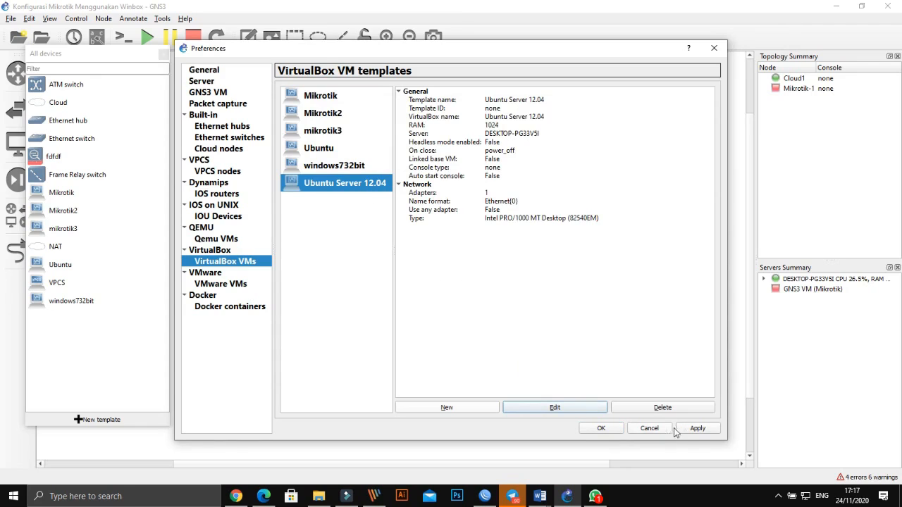
{"action": "left_click", "coordinate": [696, 429]}
- Add an Ethernet switch under Mikrotik-1 and shift Cloud1, Mikrotik-1 and Switch1 to the right
{"action": "left_click", "coordinate": [601, 428]}
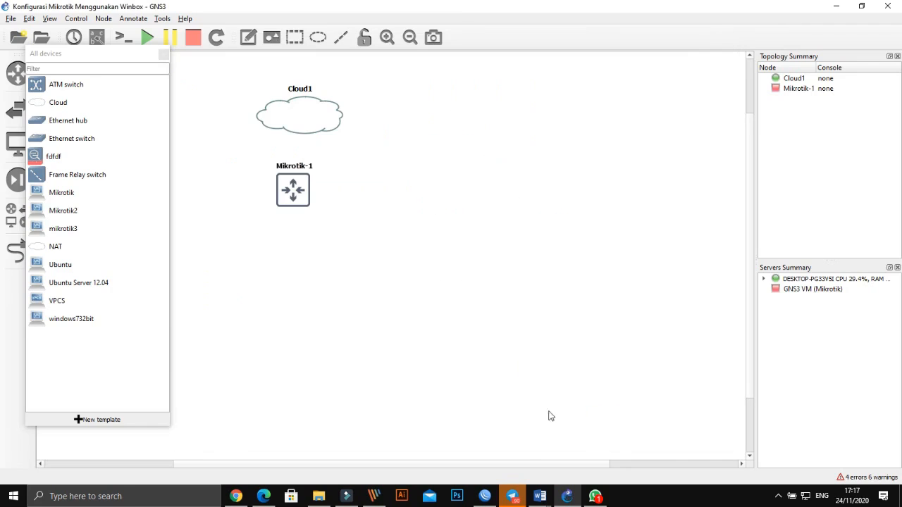
{"action": "left_click_drag", "start_coordinate": [293, 202], "coordinate": [296, 203]}
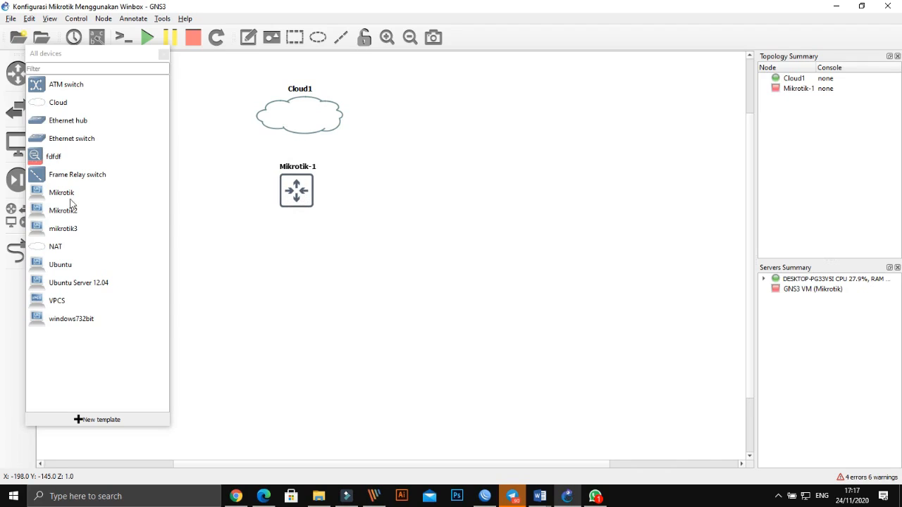
{"action": "left_click_drag", "start_coordinate": [70, 142], "coordinate": [308, 257]}
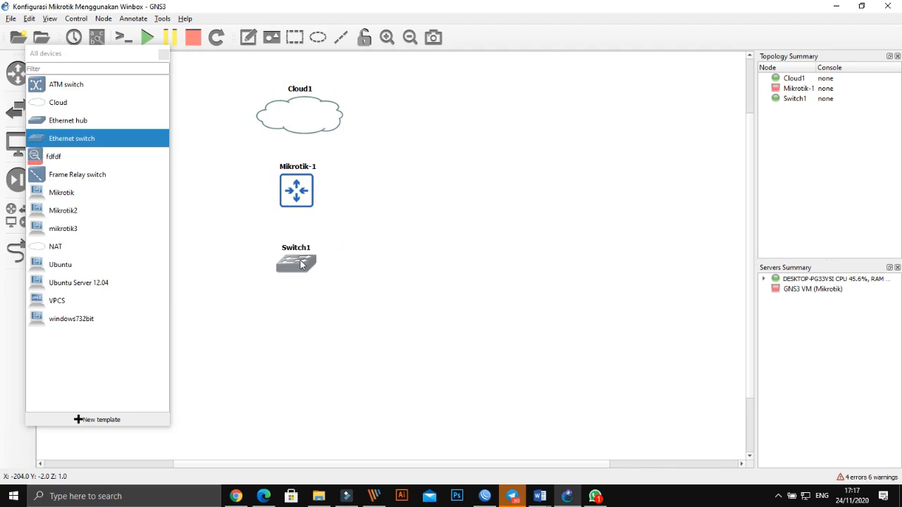
{"action": "left_click_drag", "start_coordinate": [315, 119], "coordinate": [440, 112]}
{"action": "left_click_drag", "start_coordinate": [296, 192], "coordinate": [423, 185]}
{"action": "left_click_drag", "start_coordinate": [320, 254], "coordinate": [444, 251]}
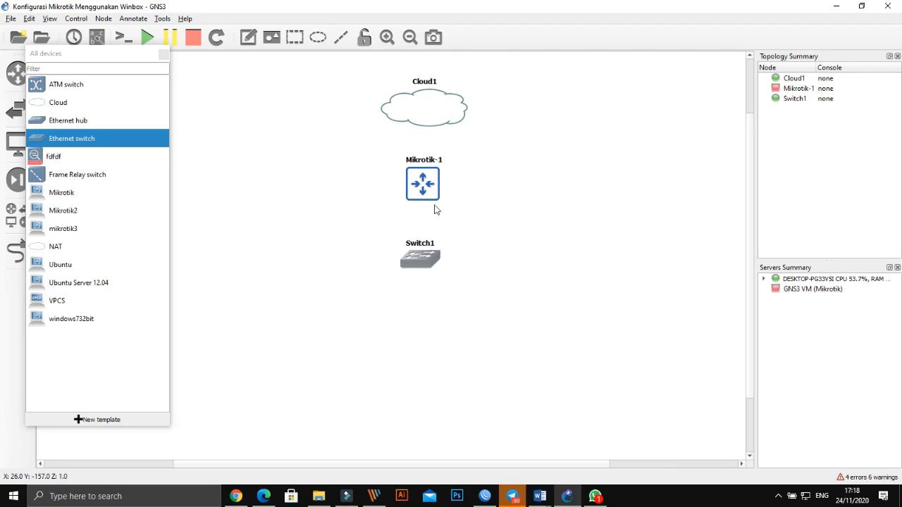
{"action": "left_click_drag", "start_coordinate": [425, 200], "coordinate": [428, 203]}
{"action": "left_click", "coordinate": [423, 249]}
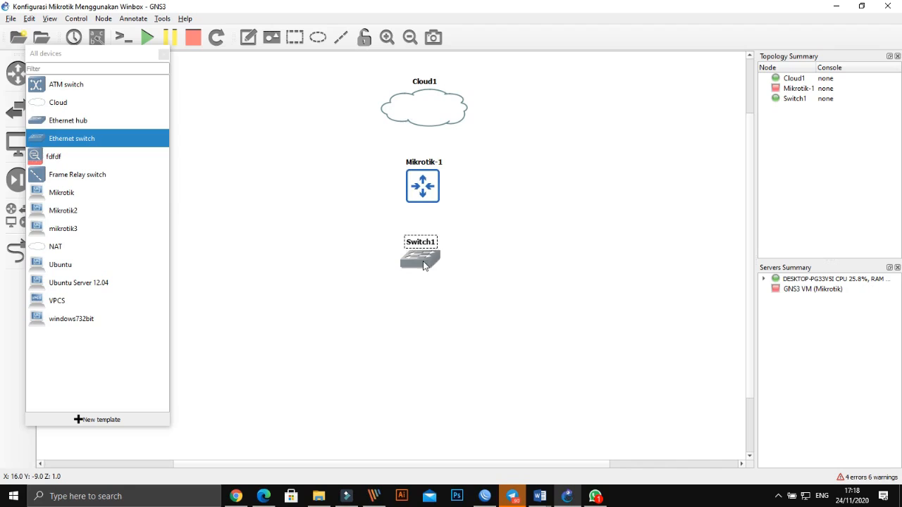
{"action": "left_click_drag", "start_coordinate": [423, 264], "coordinate": [426, 266]}
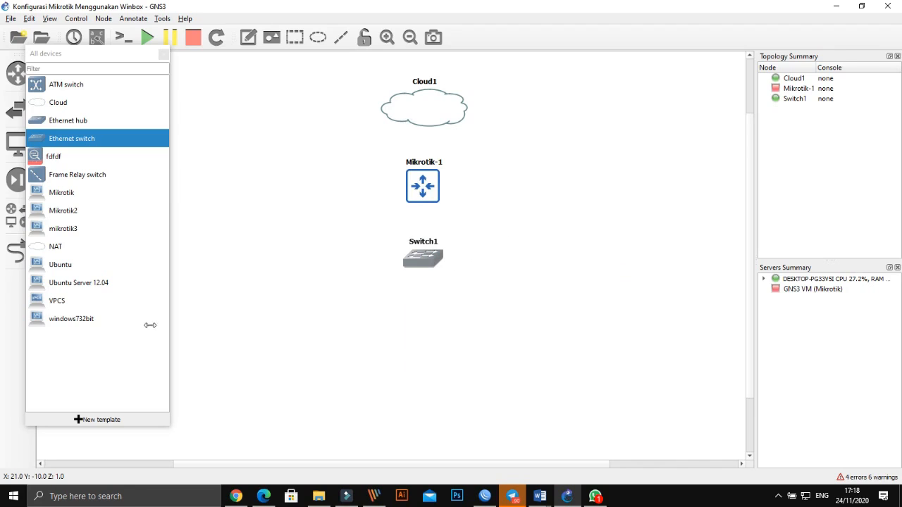
- Place windows732bit-1 lower left and UbuntuServer12.04-1 lower right, then close the devices list
{"action": "left_click_drag", "start_coordinate": [78, 322], "coordinate": [252, 347]}
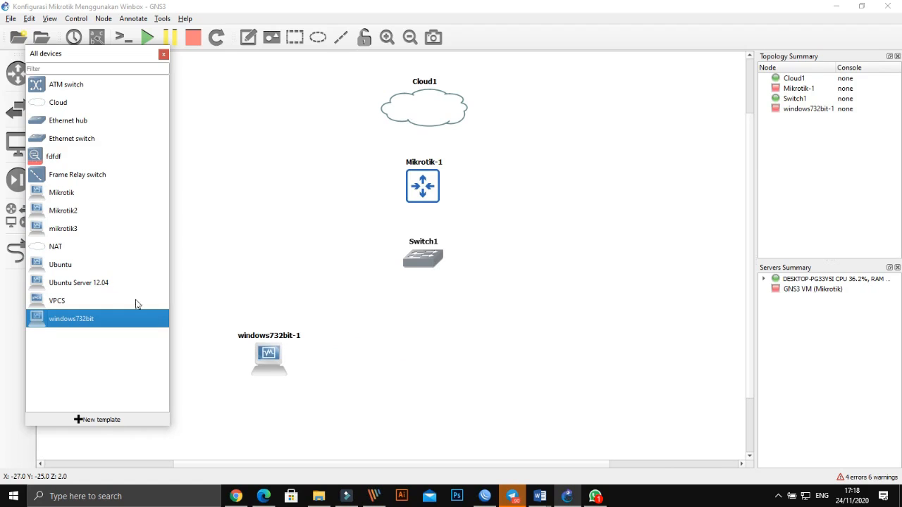
{"action": "left_click_drag", "start_coordinate": [88, 283], "coordinate": [564, 365]}
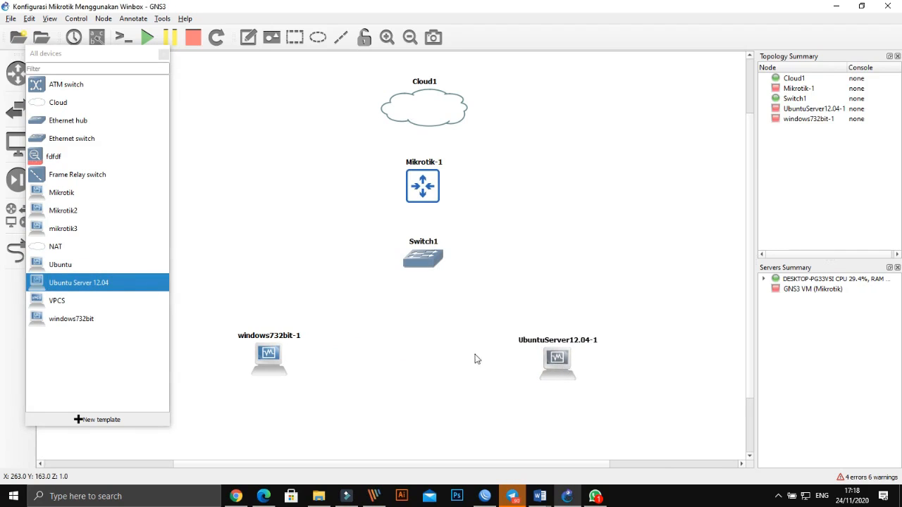
{"action": "left_click_drag", "start_coordinate": [554, 370], "coordinate": [554, 365]}
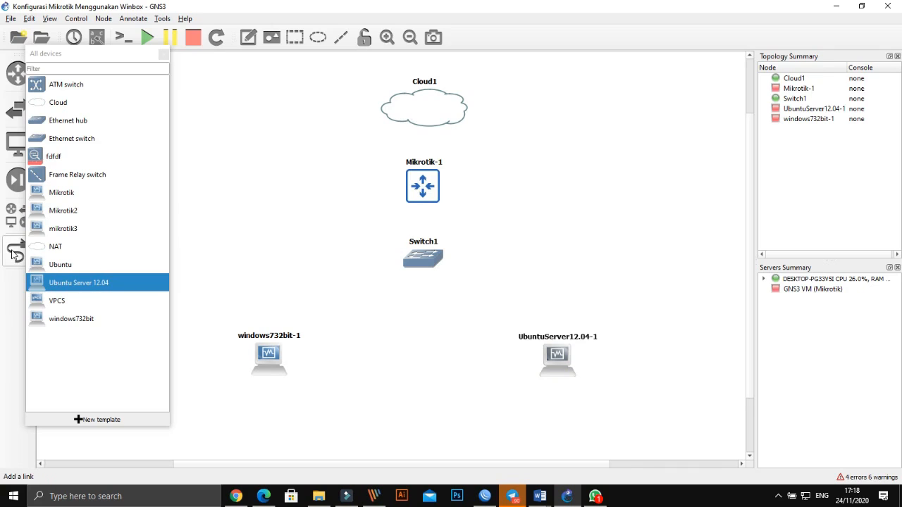
{"action": "left_click", "coordinate": [163, 54]}
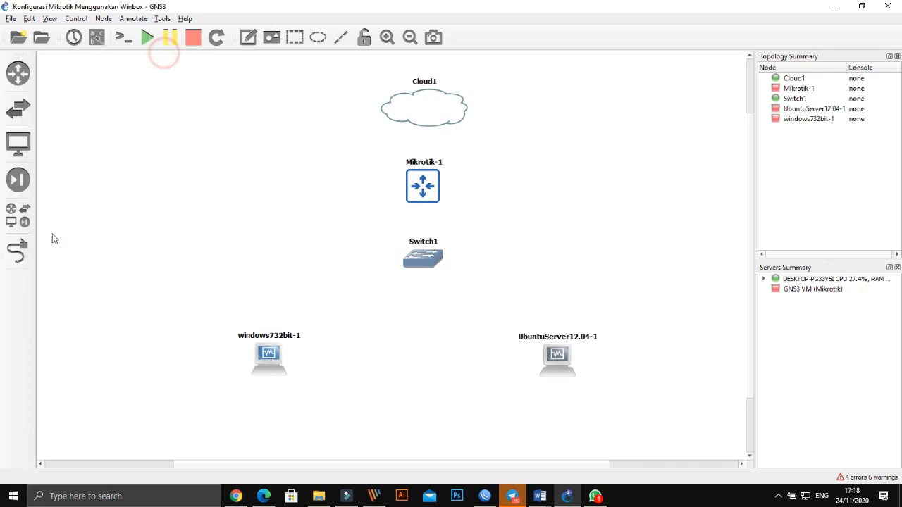
{"action": "left_click", "coordinate": [21, 250]}
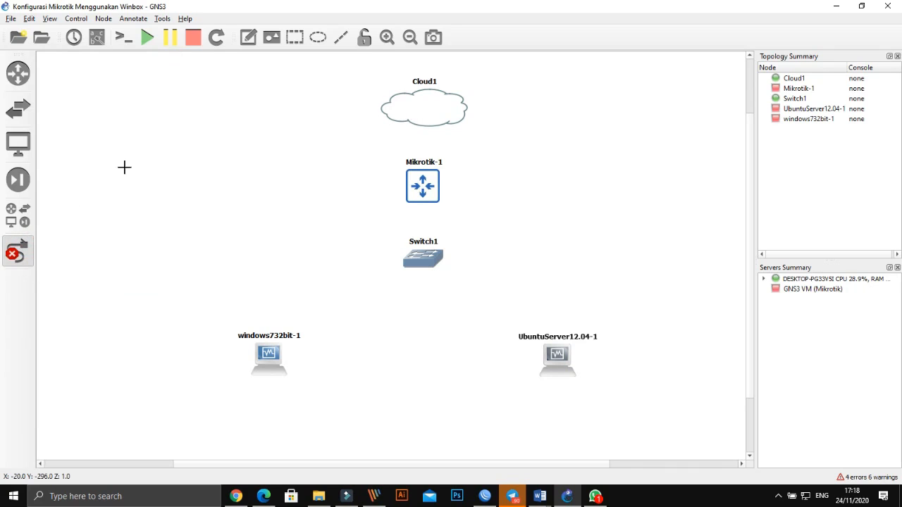
{"action": "left_click", "coordinate": [18, 252]}
{"action": "left_click", "coordinate": [454, 99]}
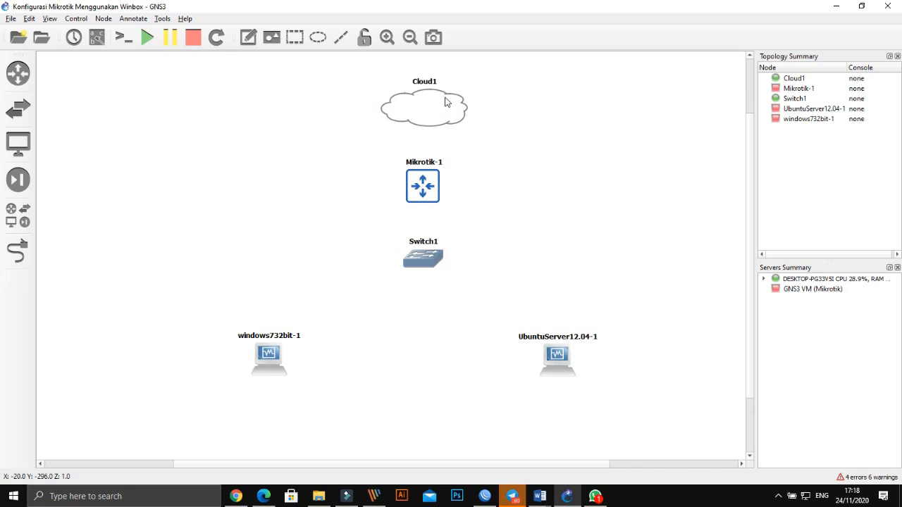
{"action": "right_click", "coordinate": [447, 99]}
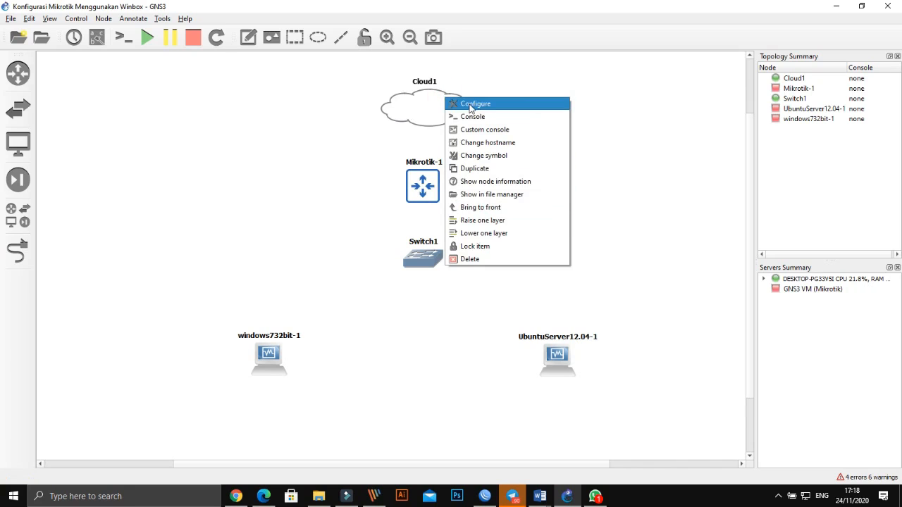
{"action": "left_click", "coordinate": [469, 105]}
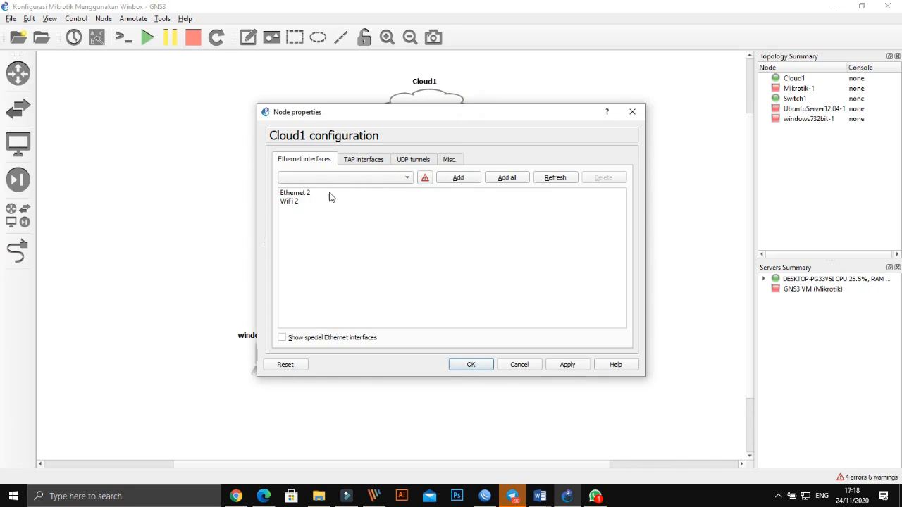
{"action": "left_click", "coordinate": [299, 198]}
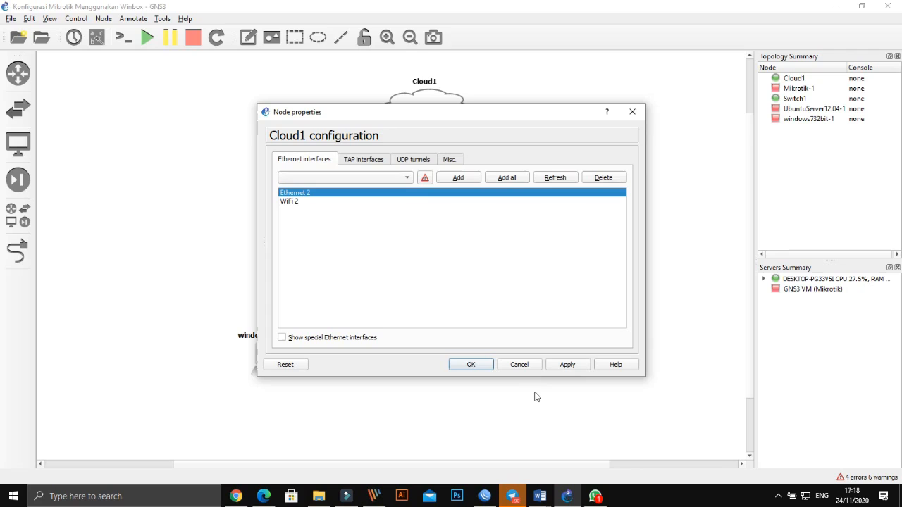
{"action": "left_click", "coordinate": [806, 499]}
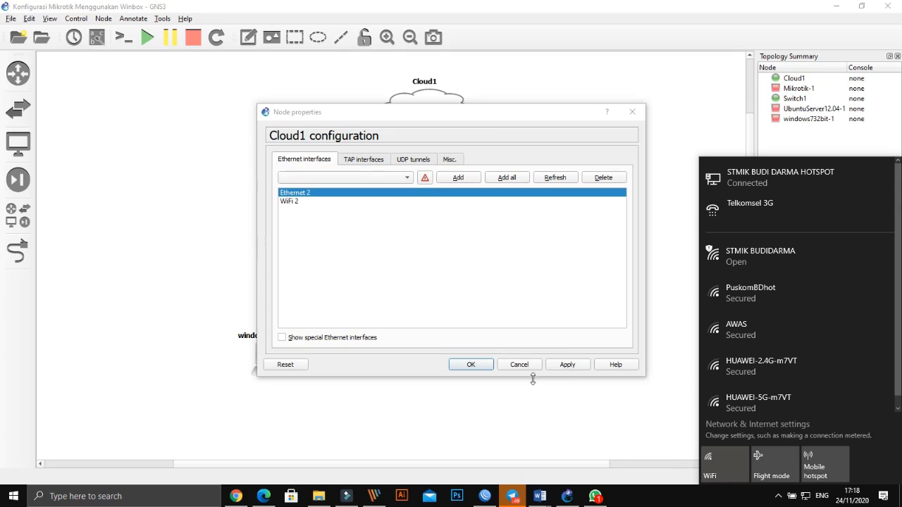
{"action": "left_click", "coordinate": [568, 363]}
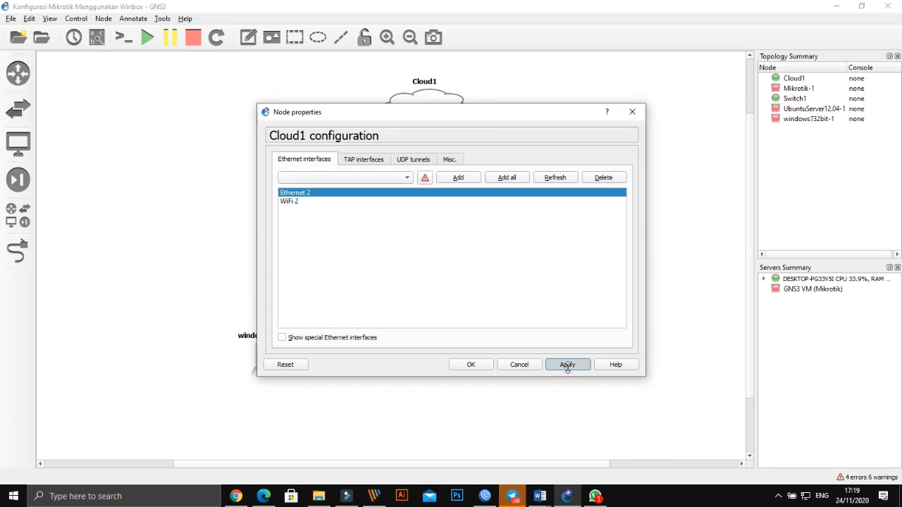
{"action": "left_click", "coordinate": [472, 365]}
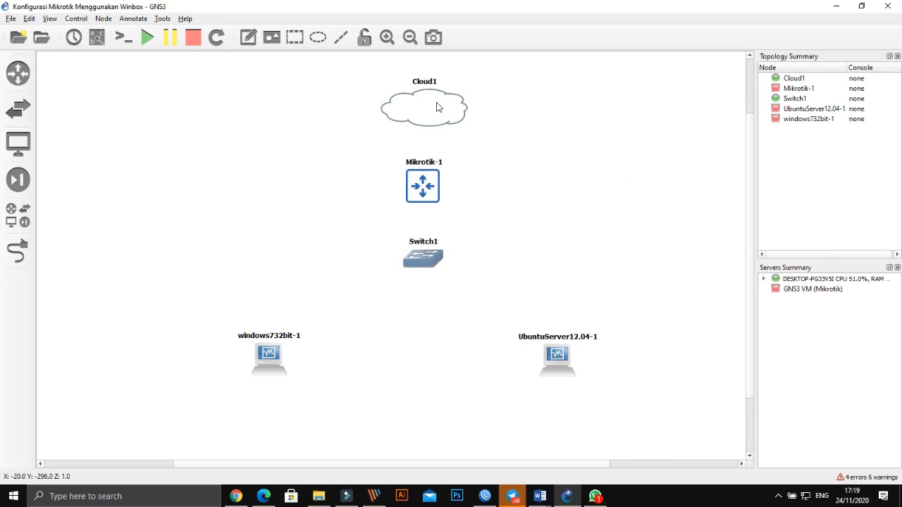
{"action": "left_click_drag", "start_coordinate": [437, 106], "coordinate": [438, 100]}
- Link Cloud1 Ethernet 2 to Mikrotik-1 Ethernet0, and Mikrotik-1 Ethernet1 to Switch1 Ethernet0
{"action": "left_click", "coordinate": [18, 250]}
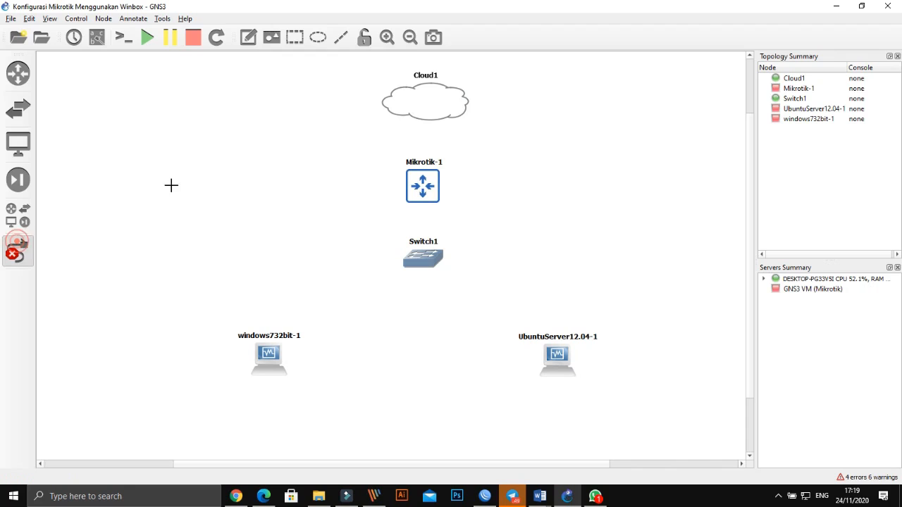
{"action": "left_click", "coordinate": [446, 102]}
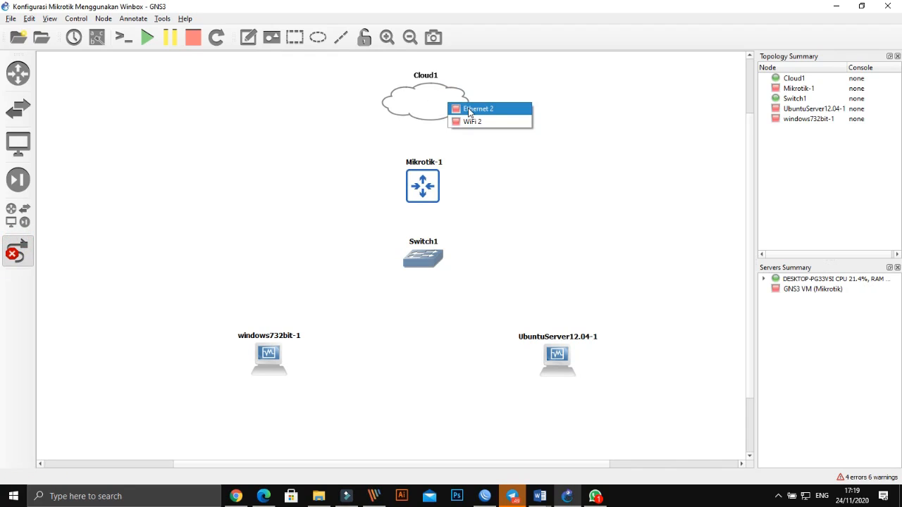
{"action": "left_click", "coordinate": [467, 110]}
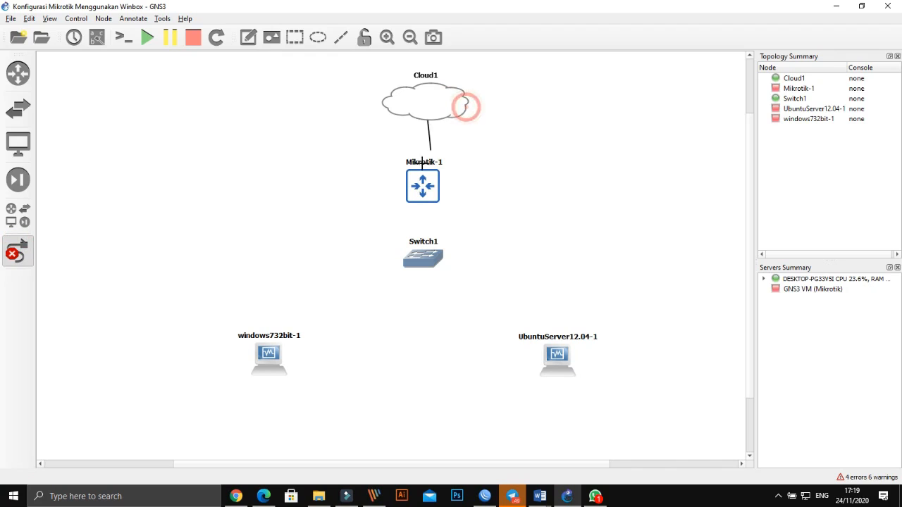
{"action": "left_click", "coordinate": [425, 179]}
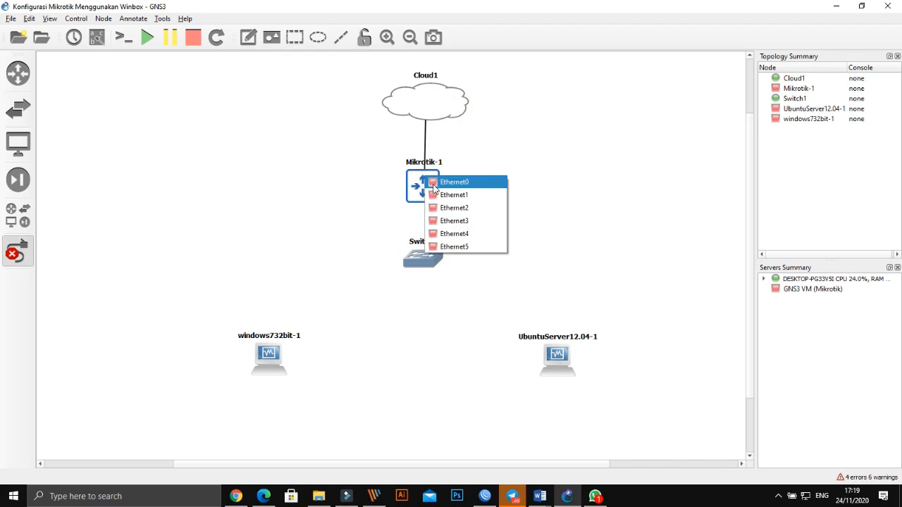
{"action": "left_click", "coordinate": [433, 183]}
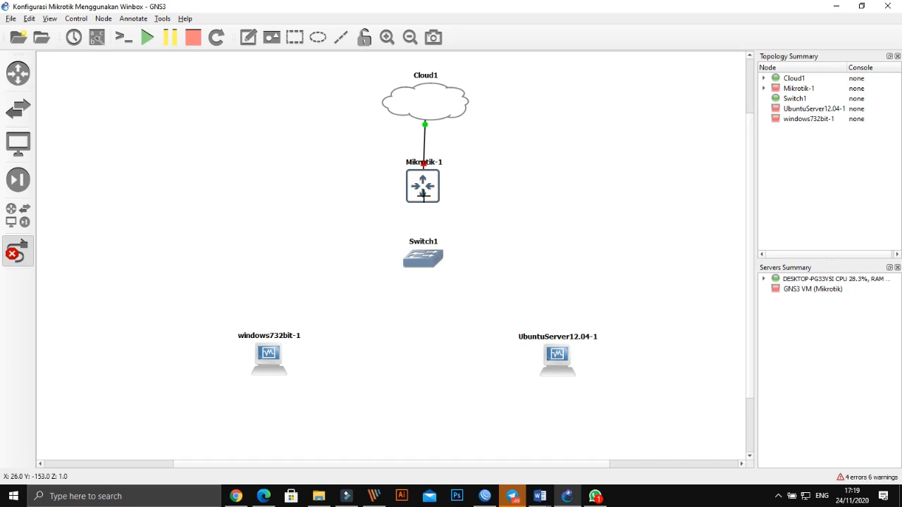
{"action": "left_click", "coordinate": [424, 197]}
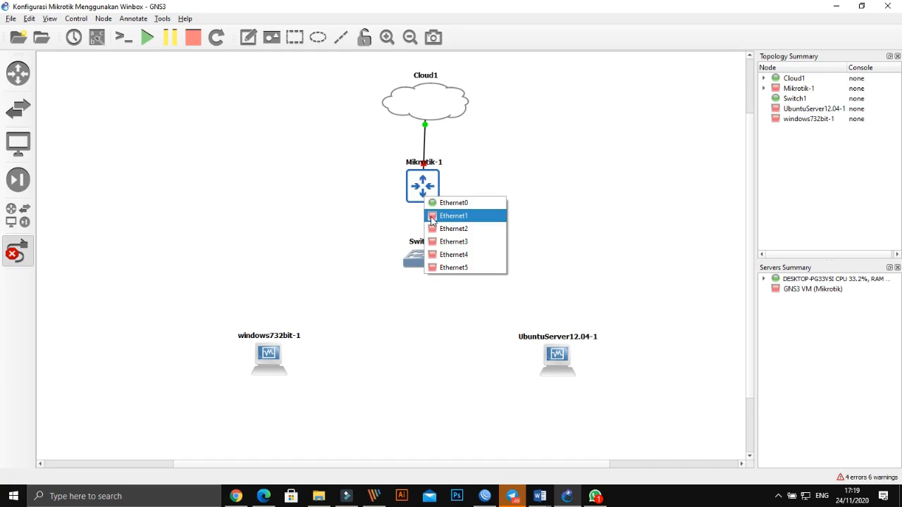
{"action": "left_click", "coordinate": [432, 218]}
{"action": "left_click", "coordinate": [421, 260]}
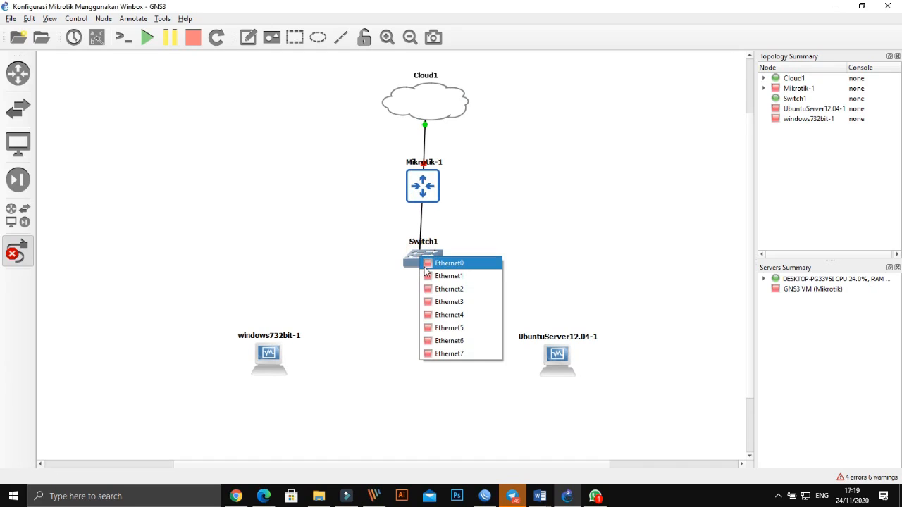
{"action": "left_click", "coordinate": [449, 262]}
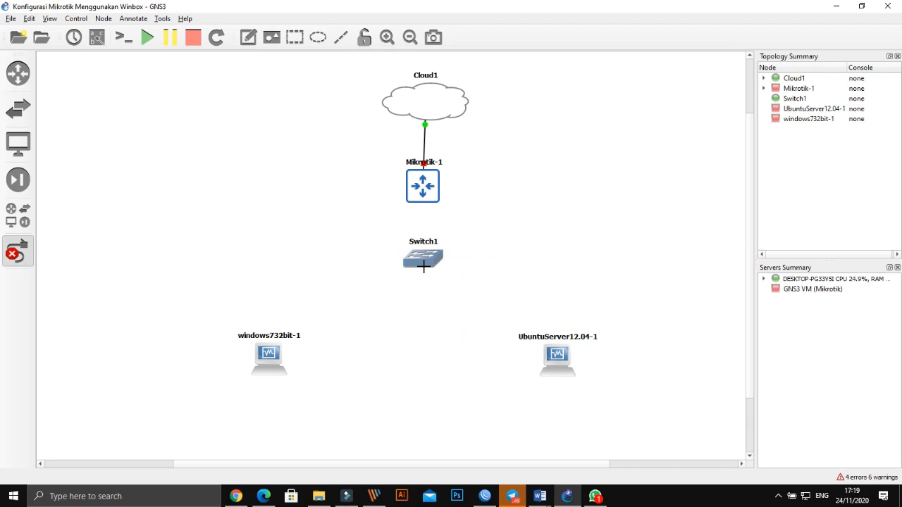
- Link Switch1 Ethernet1 to windows732bit-1 Ethernet0 and Switch1 Ethernet2 to UbuntuServer12.04-1 Ethernet0
{"action": "left_click", "coordinate": [421, 260]}
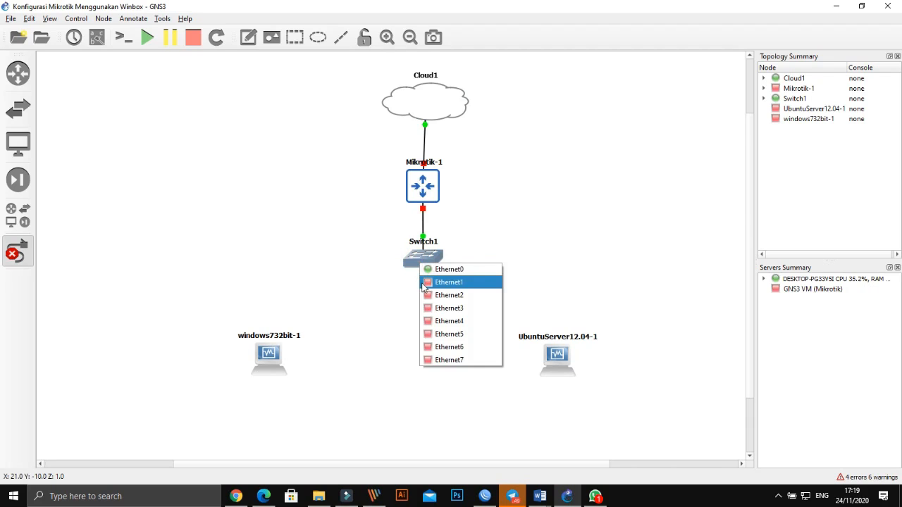
{"action": "left_click", "coordinate": [425, 280]}
{"action": "left_click", "coordinate": [286, 340]}
{"action": "left_click", "coordinate": [289, 356]}
{"action": "left_click", "coordinate": [419, 265]}
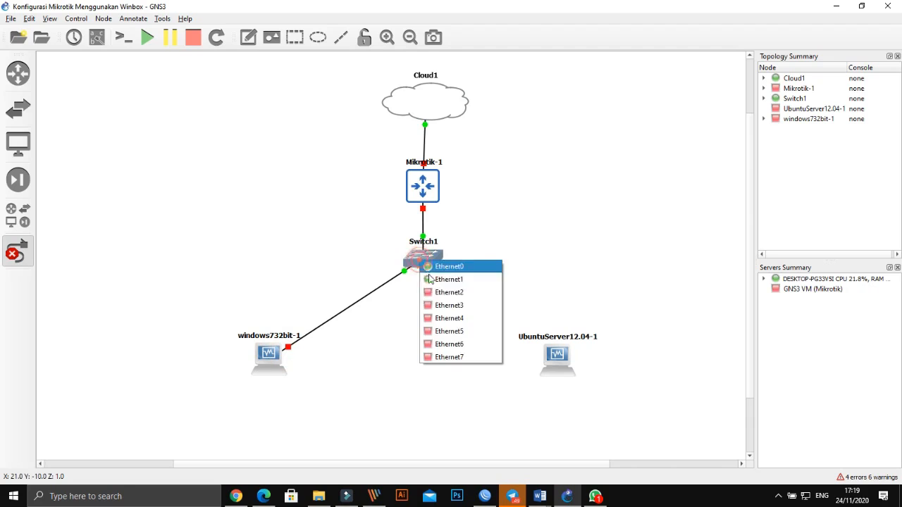
{"action": "left_click", "coordinate": [432, 291]}
{"action": "left_click", "coordinate": [556, 360]}
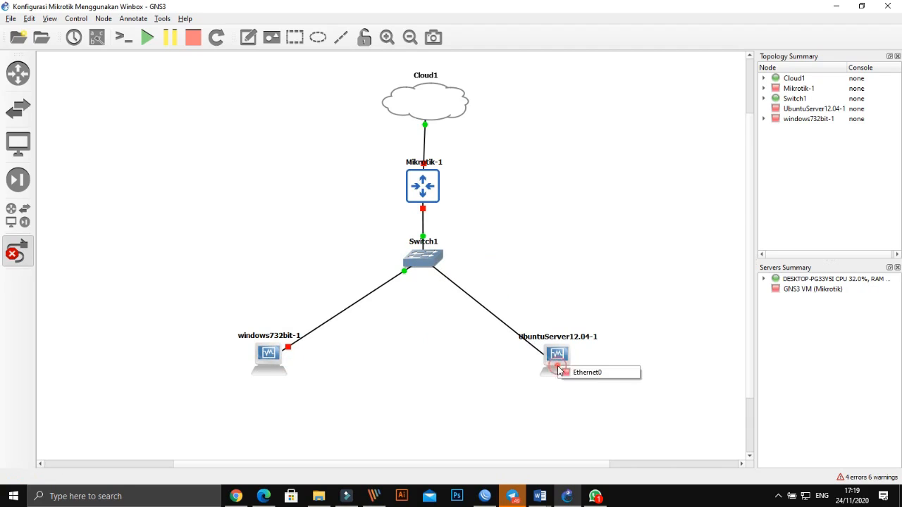
{"action": "left_click", "coordinate": [571, 372]}
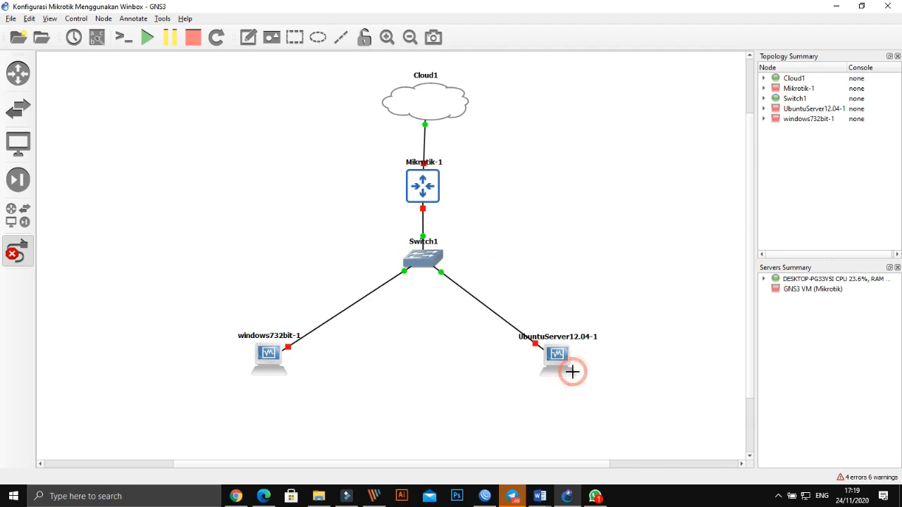
{"action": "left_click", "coordinate": [18, 252]}
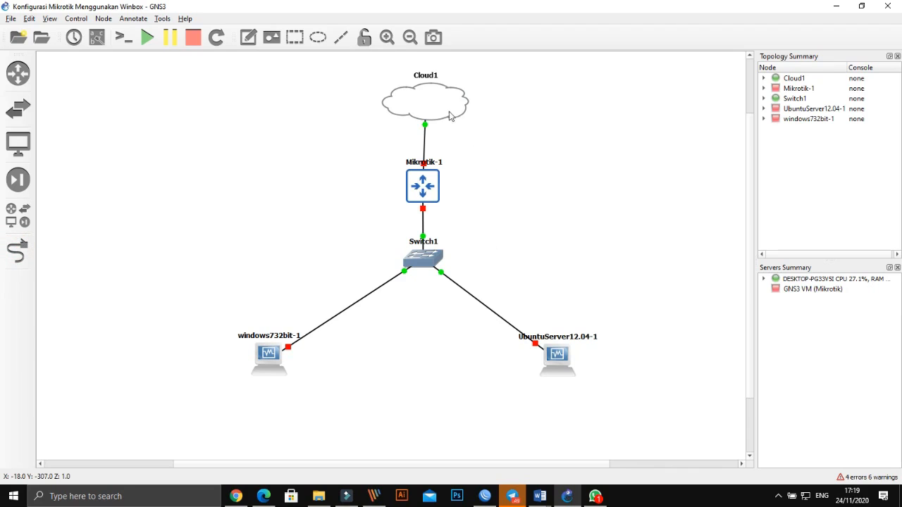
- Move Cloud1 slightly up and to the left on the canvas
{"action": "left_click_drag", "start_coordinate": [439, 106], "coordinate": [435, 101]}
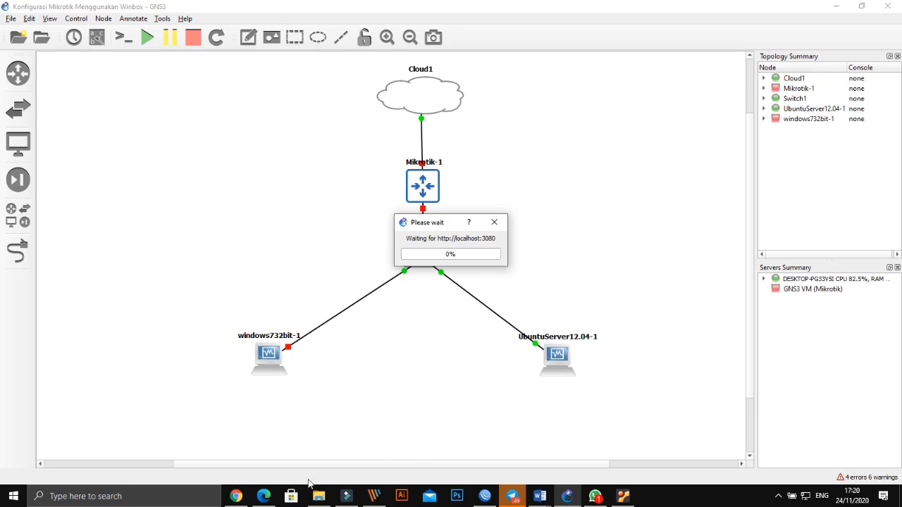
- In a new Chrome tab, search Google for 'download winbox'
{"action": "left_click", "coordinate": [237, 496]}
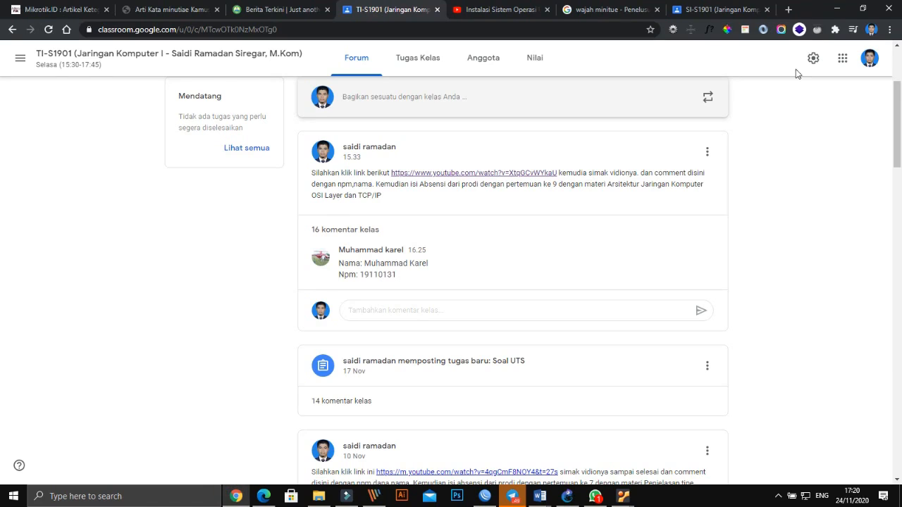
{"action": "left_click", "coordinate": [789, 9]}
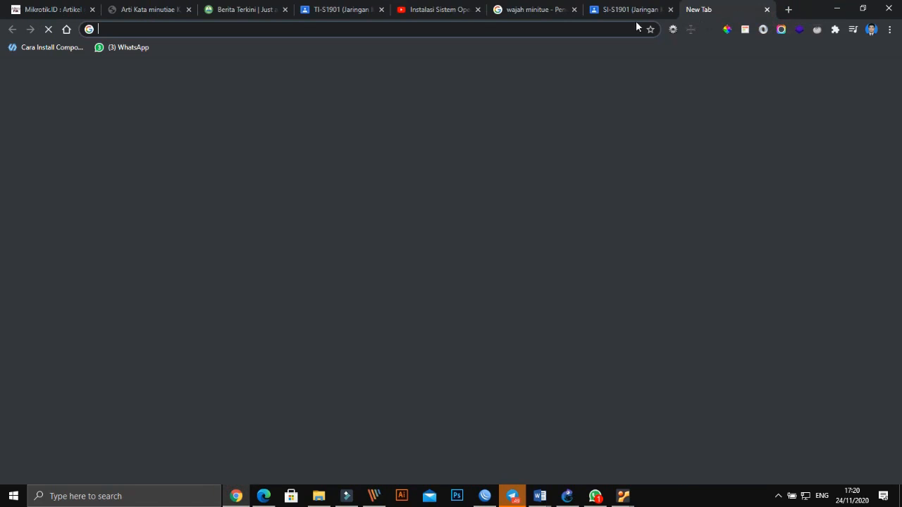
{"action": "type", "text": "g"}
{"action": "key", "text": "Return"}
{"action": "type", "text": "d"}
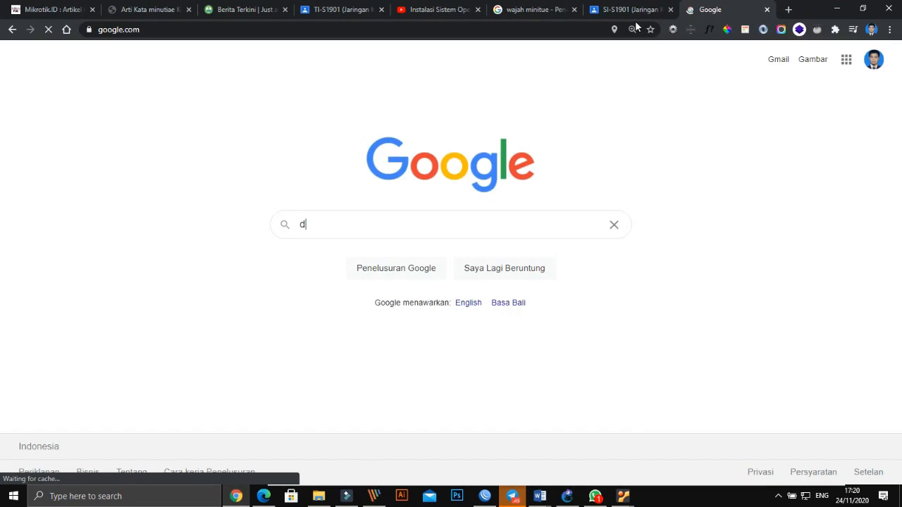
{"action": "type", "text": "own"}
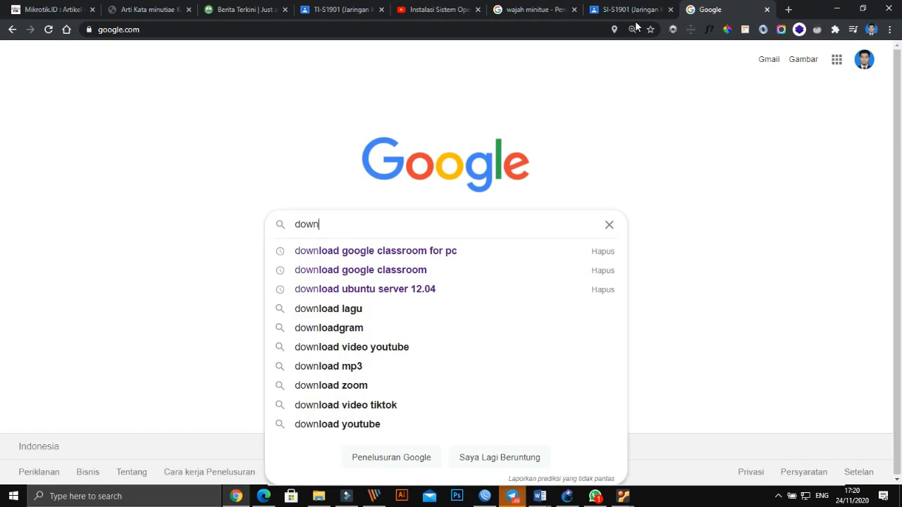
{"action": "type", "text": "load "}
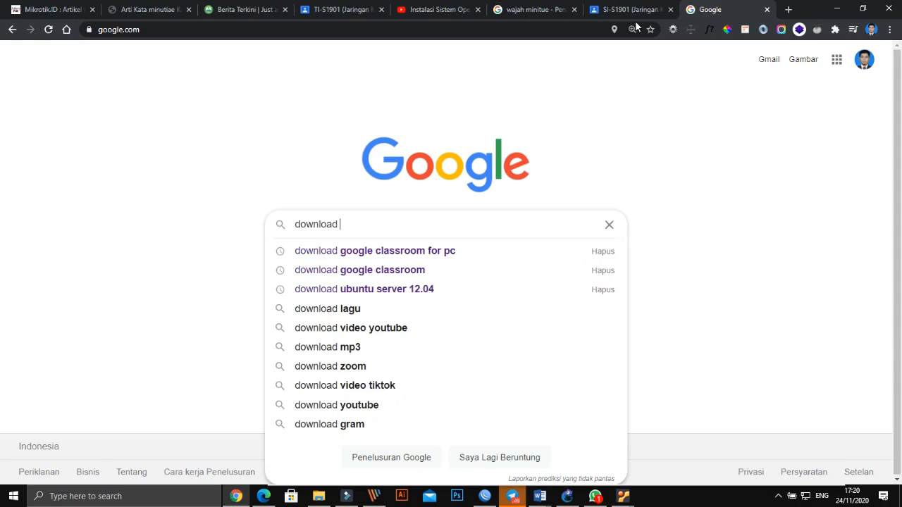
{"action": "type", "text": "win"}
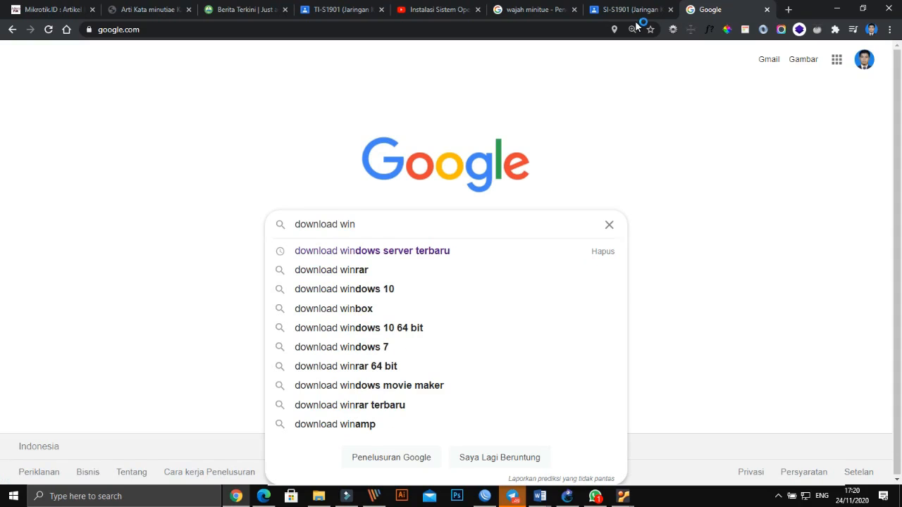
{"action": "key", "text": "Down"}
{"action": "key", "text": "Down"}
{"action": "key", "text": "Down"}
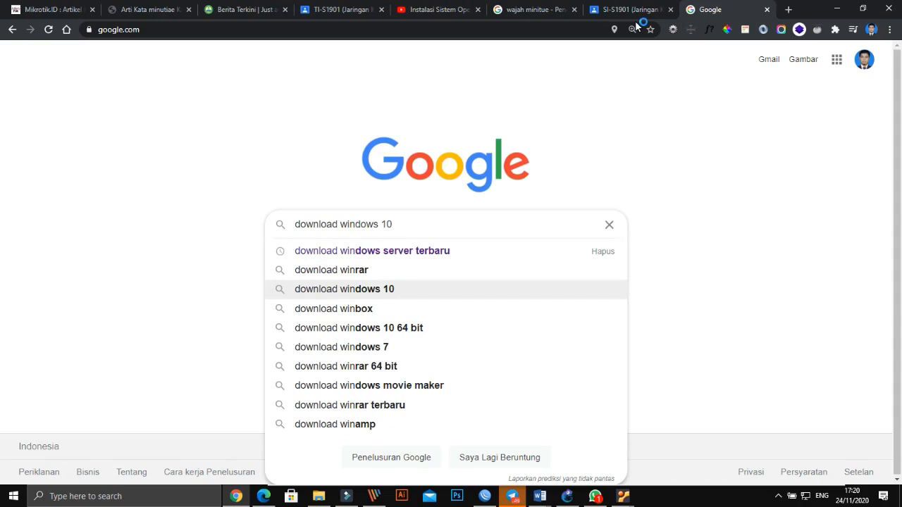
{"action": "key", "text": "BackSpace"}
{"action": "key", "text": "BackSpace"}
{"action": "key", "text": "BackSpace"}
{"action": "key", "text": "BackSpace"}
{"action": "key", "text": "BackSpace"}
{"action": "key", "text": "BackSpace"}
{"action": "key", "text": "BackSpace"}
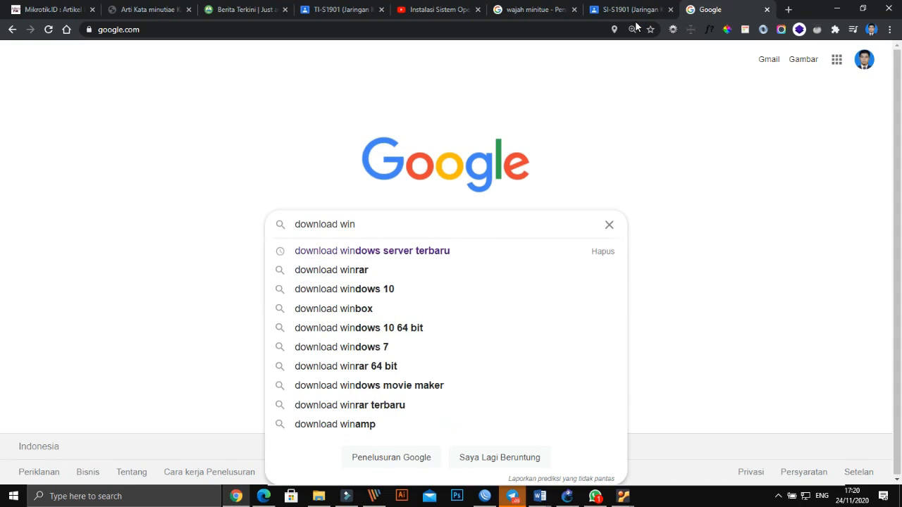
{"action": "type", "text": "box"}
{"action": "key", "text": "Return"}
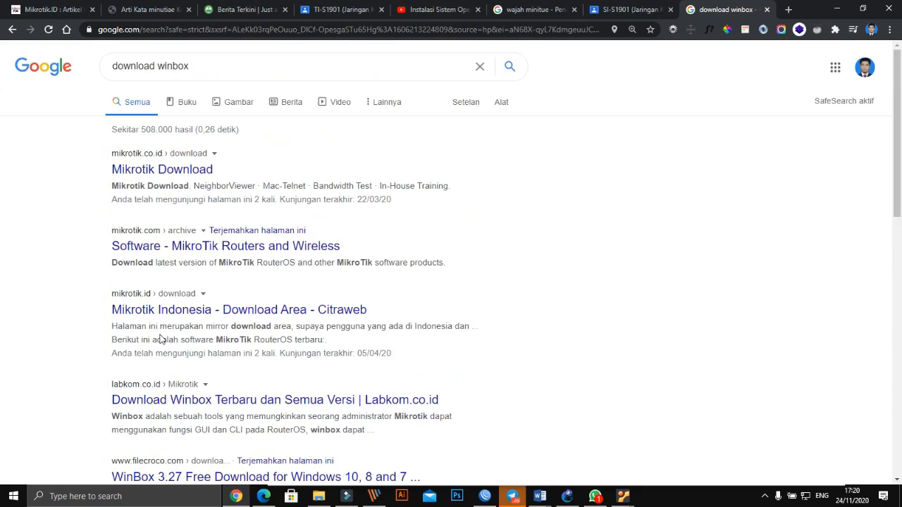
- Download NeighborViewer.exe from the Mikrotik Download page, then go back and scroll the results
{"action": "left_click", "coordinate": [171, 170]}
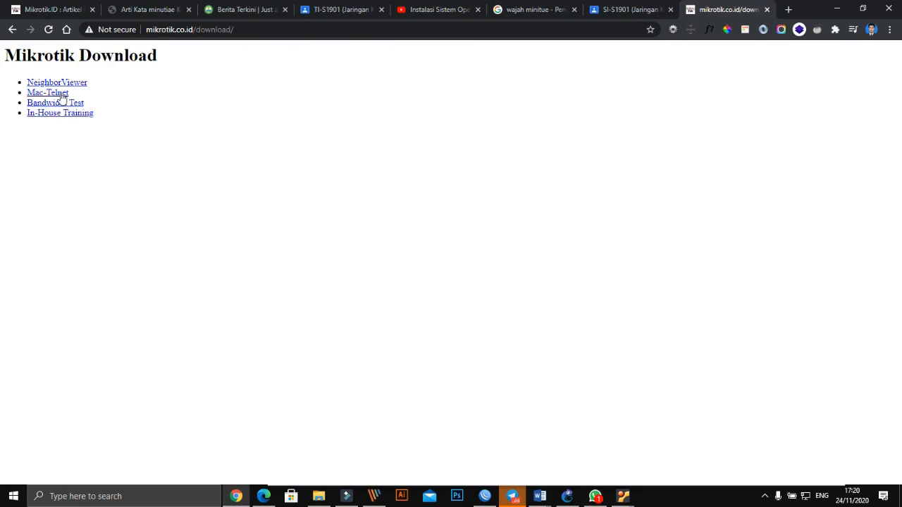
{"action": "left_click", "coordinate": [62, 83]}
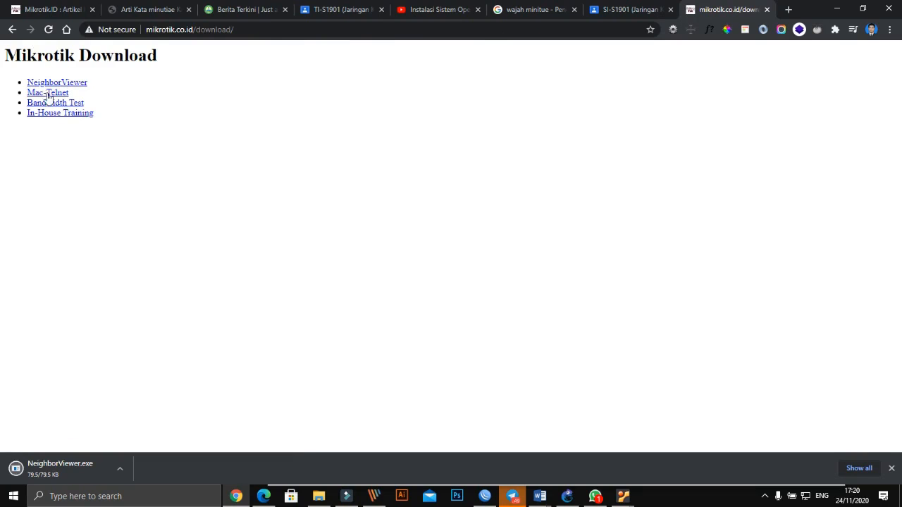
{"action": "left_click", "coordinate": [12, 30]}
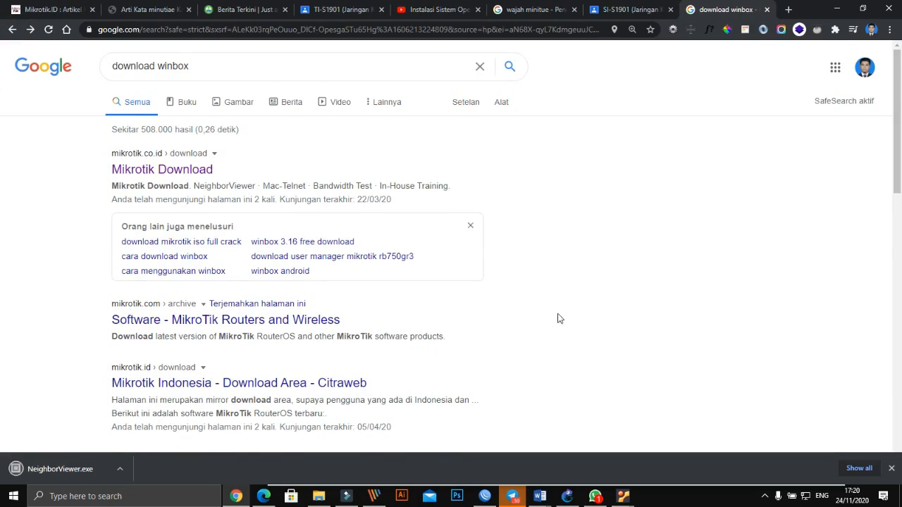
{"action": "scroll", "coordinate": [558, 315], "scroll_direction": "down", "scroll_amount": 4}
{"action": "scroll", "coordinate": [476, 354], "scroll_direction": "down", "scroll_amount": 1}
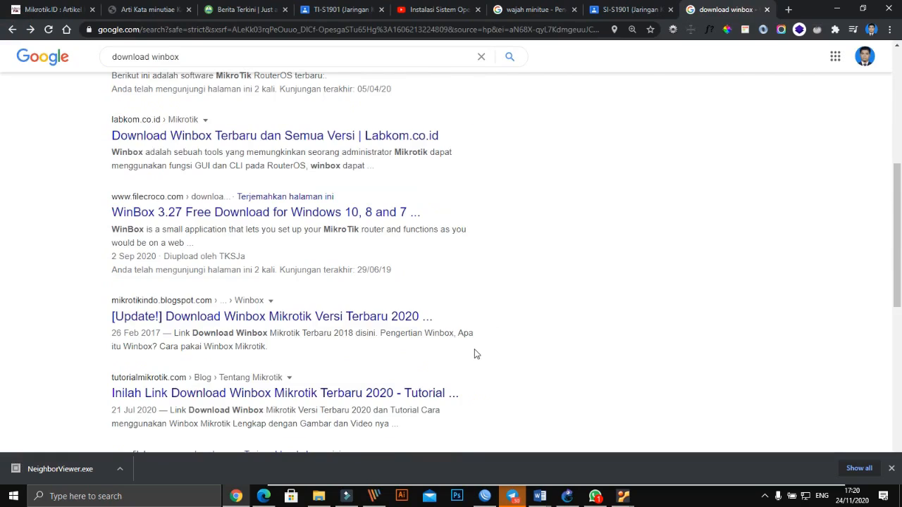
{"action": "scroll", "coordinate": [476, 353], "scroll_direction": "down", "scroll_amount": 2}
{"action": "scroll", "coordinate": [461, 353], "scroll_direction": "down", "scroll_amount": 3}
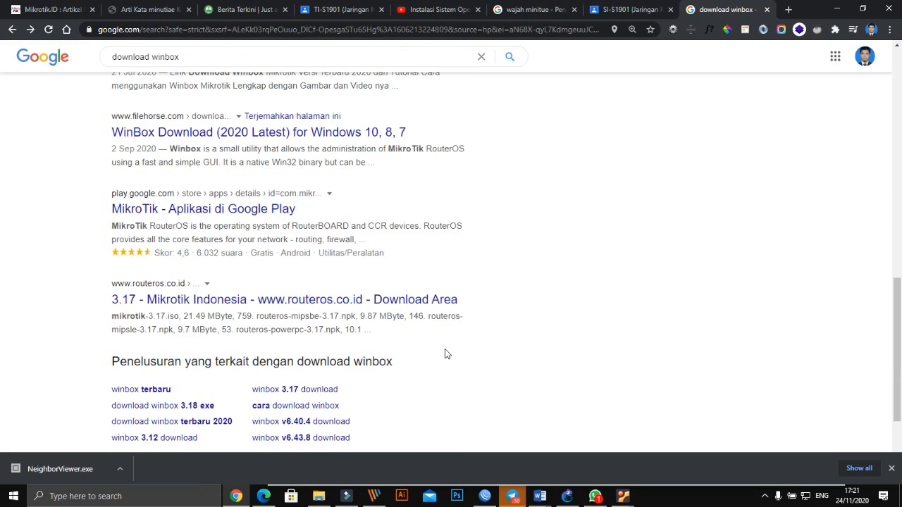
{"action": "scroll", "coordinate": [446, 354], "scroll_direction": "up", "scroll_amount": 15}
- Change the search to 'download winbox 3.18 exe' and scroll the results
{"action": "left_click", "coordinate": [220, 69]}
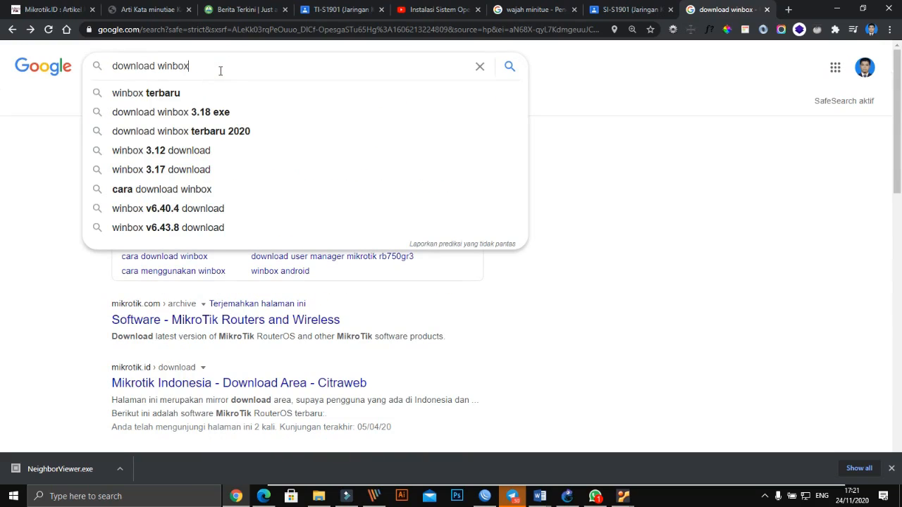
{"action": "key", "text": "Down"}
{"action": "key", "text": "Down"}
{"action": "key", "text": "Down"}
{"action": "key", "text": "Down"}
{"action": "key", "text": "Down"}
{"action": "key", "text": "Up"}
{"action": "key", "text": "Up"}
{"action": "key", "text": "Up"}
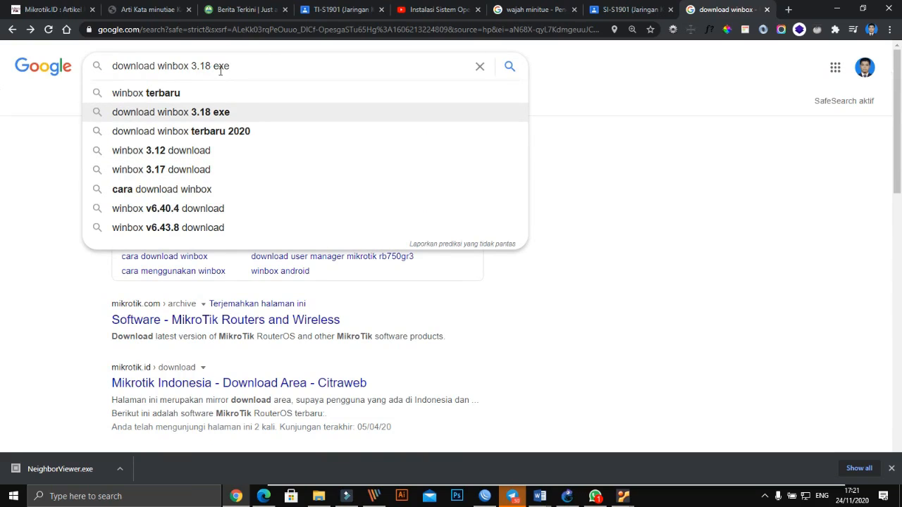
{"action": "key", "text": "Return"}
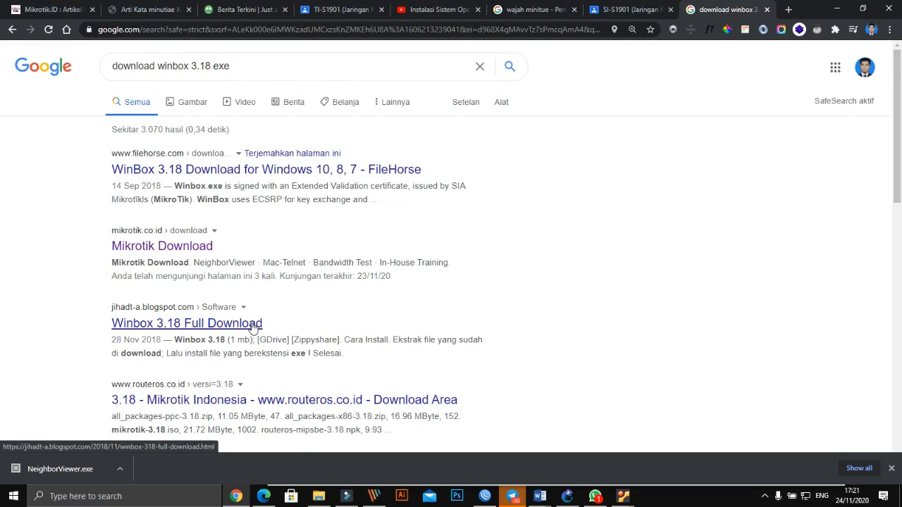
{"action": "scroll", "coordinate": [253, 324], "scroll_direction": "down", "scroll_amount": 1}
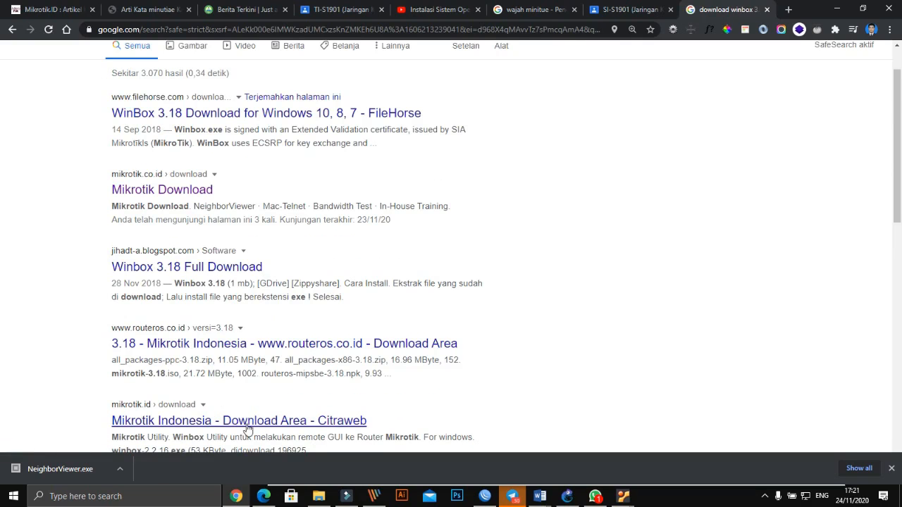
{"action": "scroll", "coordinate": [243, 423], "scroll_direction": "down", "scroll_amount": 1}
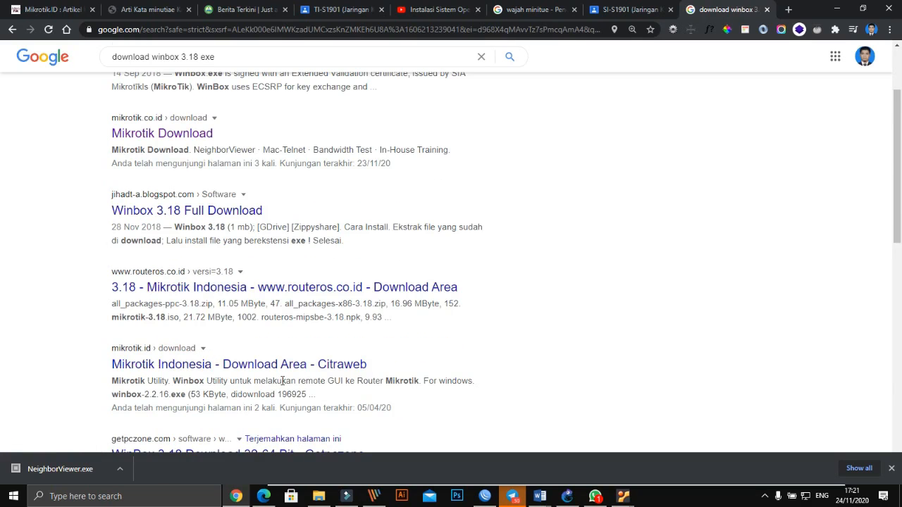
- Open the 'Mikrotik Indonesia - Download Area - Citraweb' result in its tab
{"action": "key", "text": "ctrl+1"}
{"action": "left_click", "coordinate": [112, 363]}
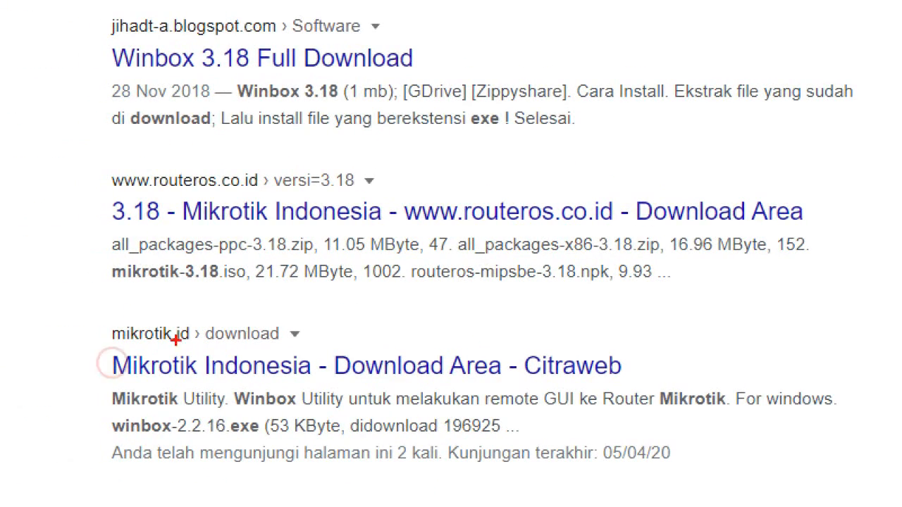
{"action": "mouse_move", "coordinate": [104, 309]}
{"action": "left_mouse_down"}
{"action": "mouse_move", "coordinate": [348, 290]}
{"action": "mouse_move", "coordinate": [682, 319]}
{"action": "mouse_move", "coordinate": [306, 422]}
{"action": "mouse_move", "coordinate": [39, 400]}
{"action": "left_mouse_up"}
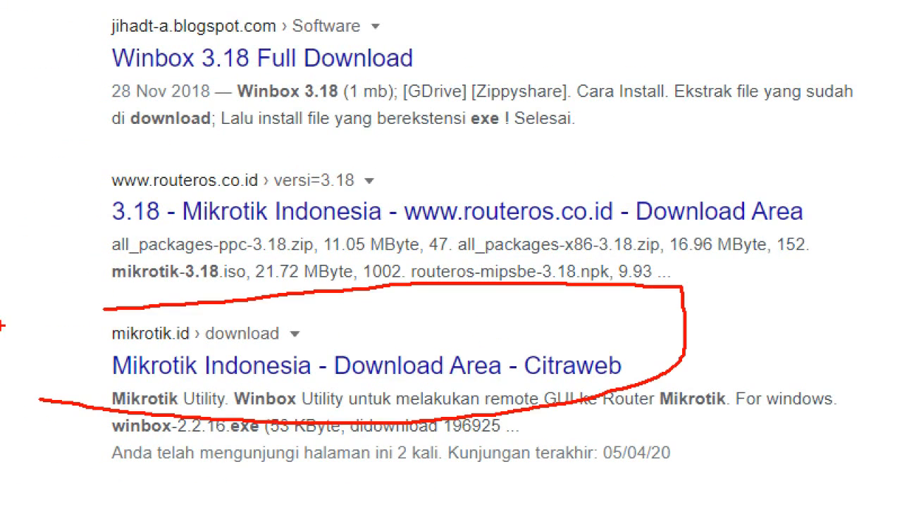
{"action": "key", "text": "Escape"}
{"action": "left_click", "coordinate": [266, 363]}
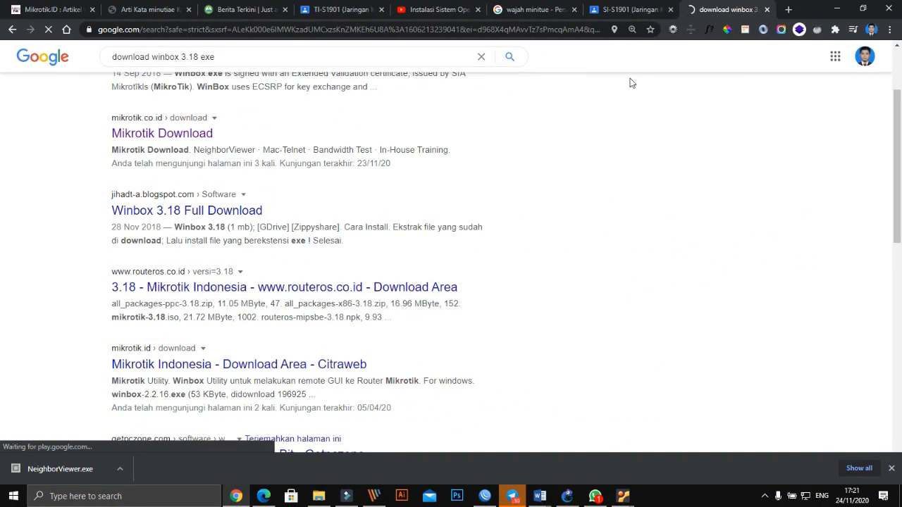
{"action": "left_click", "coordinate": [627, 10]}
{"action": "left_click", "coordinate": [714, 9]}
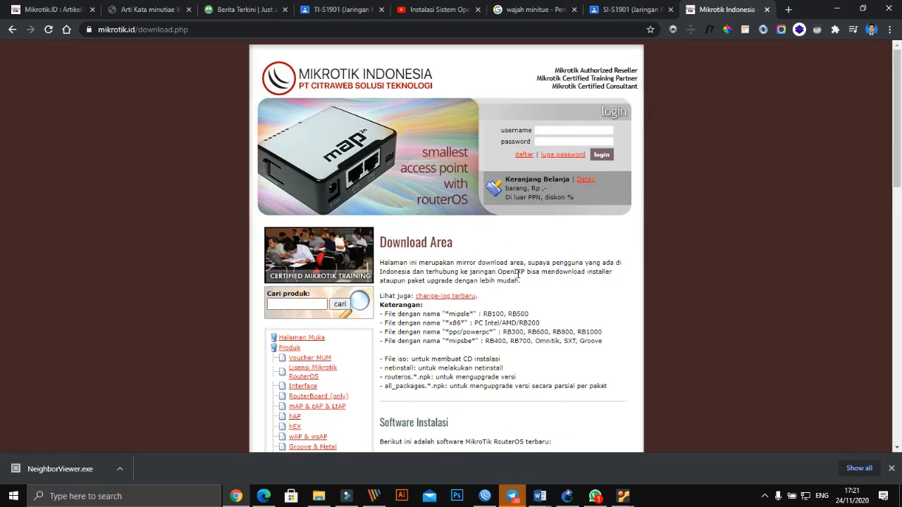
- Scroll to the Mikrotik Utility section and download winbox-2.2.18.exe
{"action": "scroll", "coordinate": [518, 273], "scroll_direction": "down", "scroll_amount": 10}
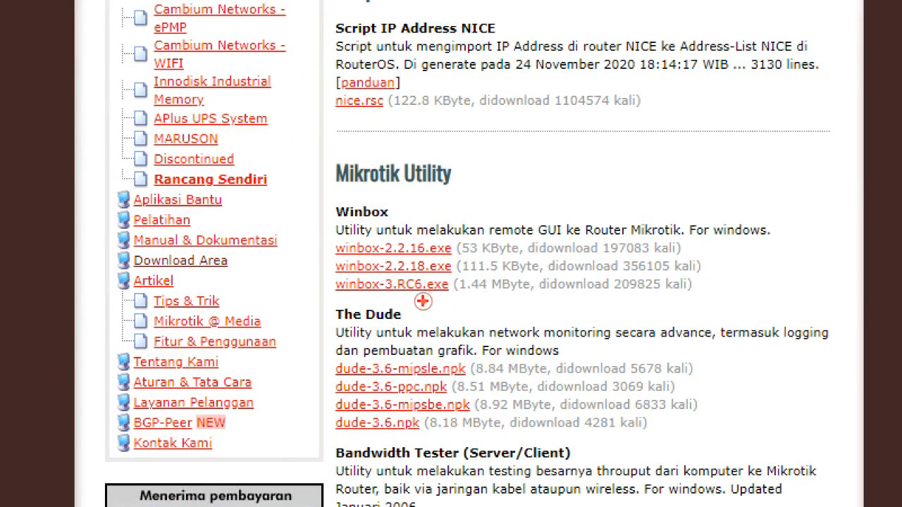
{"action": "mouse_move", "coordinate": [326, 256]}
{"action": "left_mouse_down"}
{"action": "mouse_move", "coordinate": [463, 248]}
{"action": "mouse_move", "coordinate": [483, 274]}
{"action": "mouse_move", "coordinate": [343, 272]}
{"action": "left_mouse_up"}
{"action": "left_click_drag", "start_coordinate": [409, 287], "coordinate": [437, 302]}
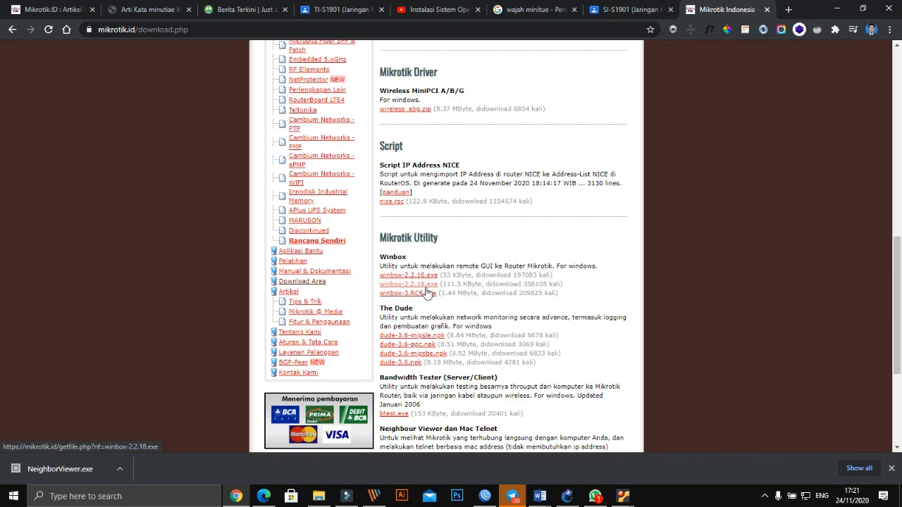
{"action": "left_click", "coordinate": [429, 287]}
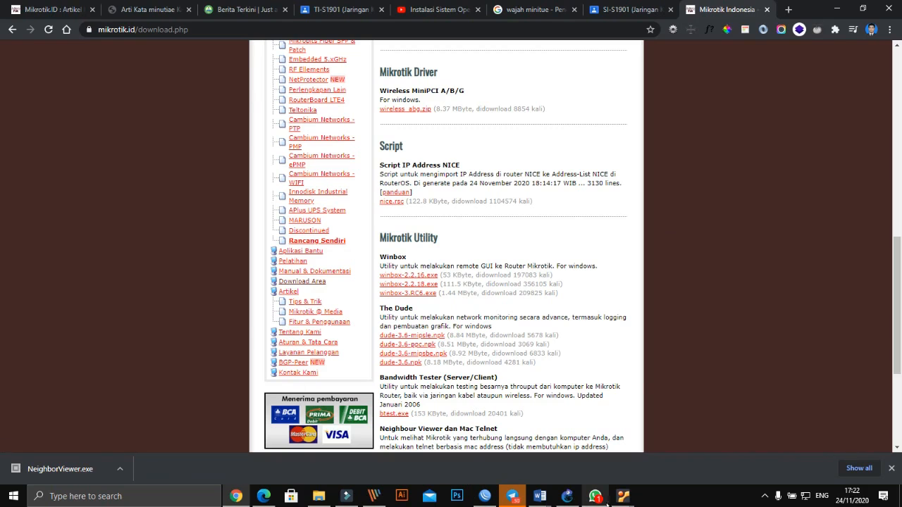
- Dismiss the keyboard and mouse notice bars on the Mikrotik, Windows 7 and Ubuntu VMs
{"action": "mouse_move", "coordinate": [622, 497]}
{"action": "left_click", "coordinate": [719, 455]}
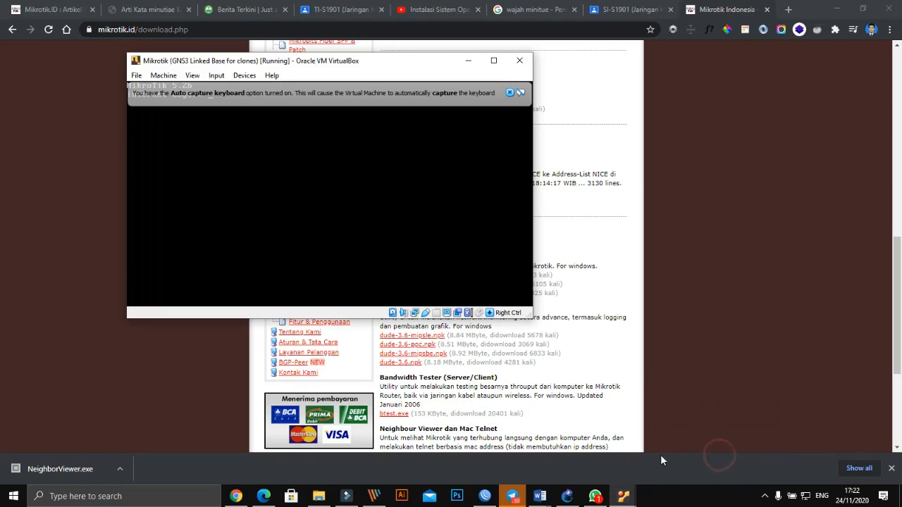
{"action": "left_click", "coordinate": [509, 93]}
{"action": "left_click", "coordinate": [628, 497]}
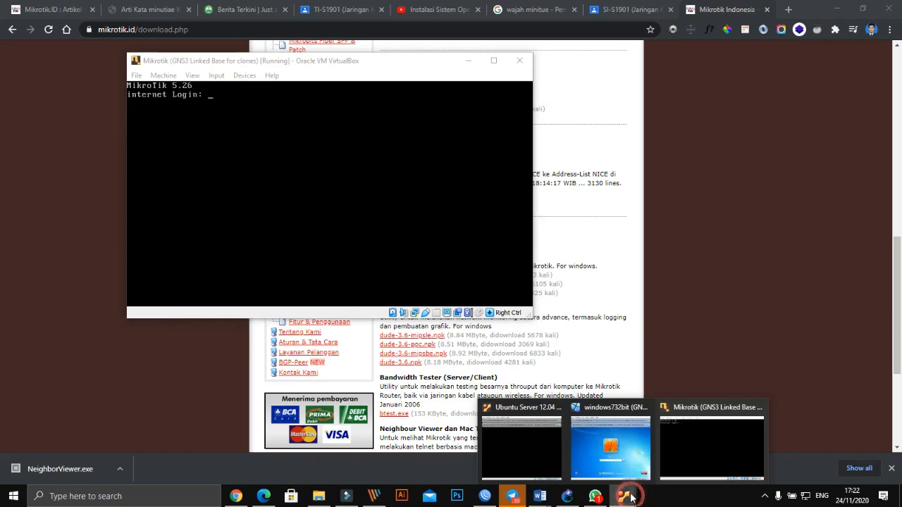
{"action": "left_click", "coordinate": [592, 424]}
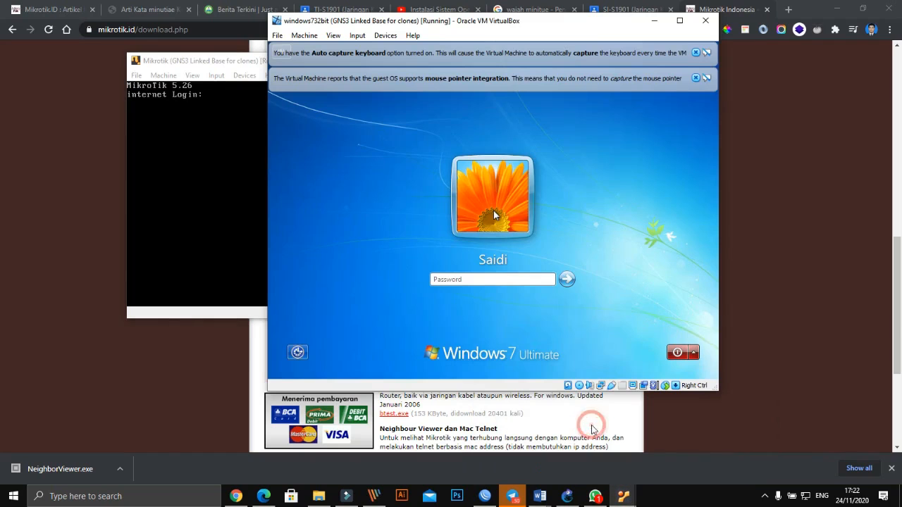
{"action": "left_click", "coordinate": [696, 78]}
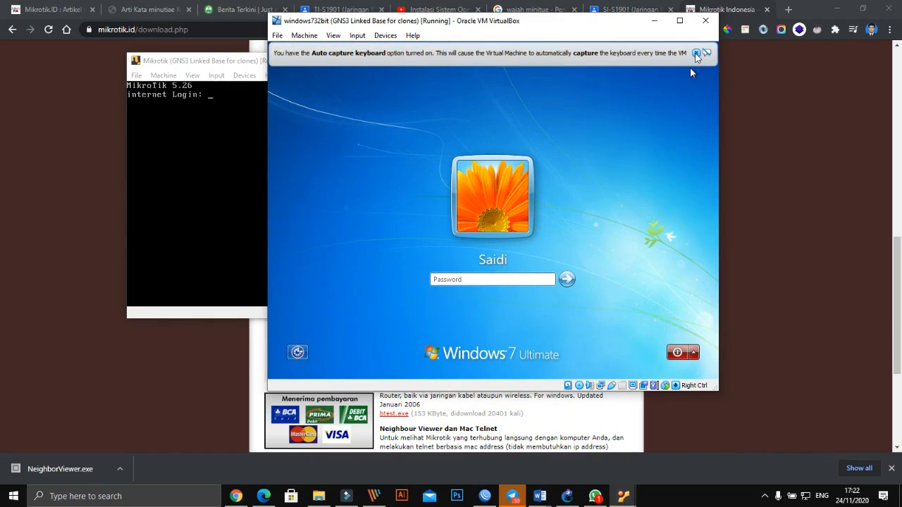
{"action": "left_click", "coordinate": [695, 54]}
{"action": "left_click", "coordinate": [623, 497]}
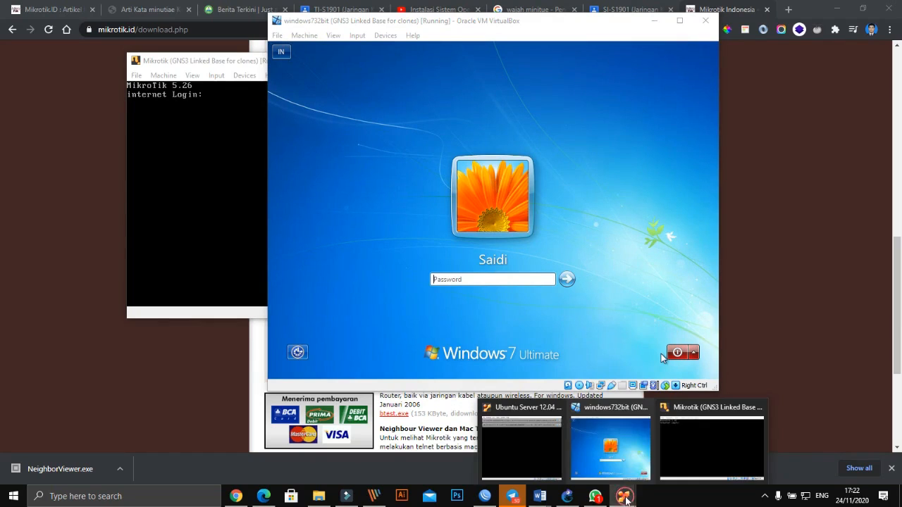
{"action": "left_click", "coordinate": [539, 451]}
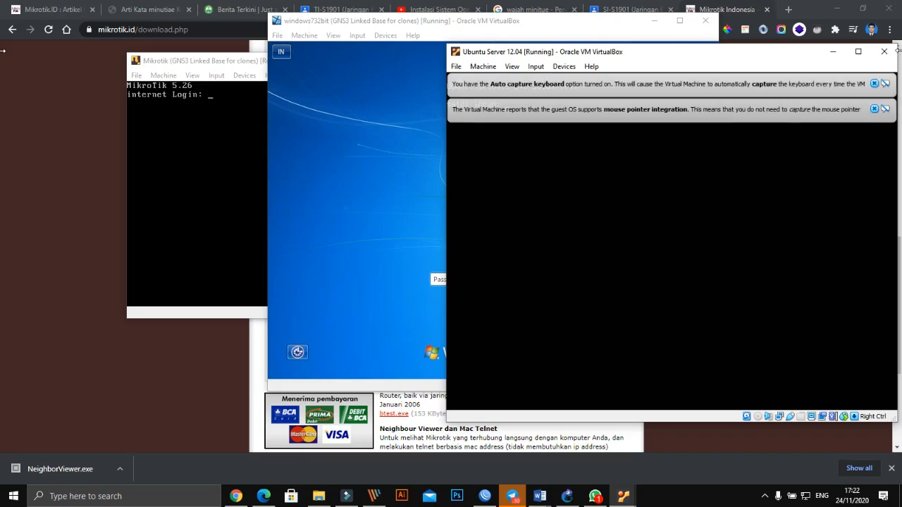
{"action": "left_click", "coordinate": [880, 109]}
{"action": "left_click", "coordinate": [874, 83]}
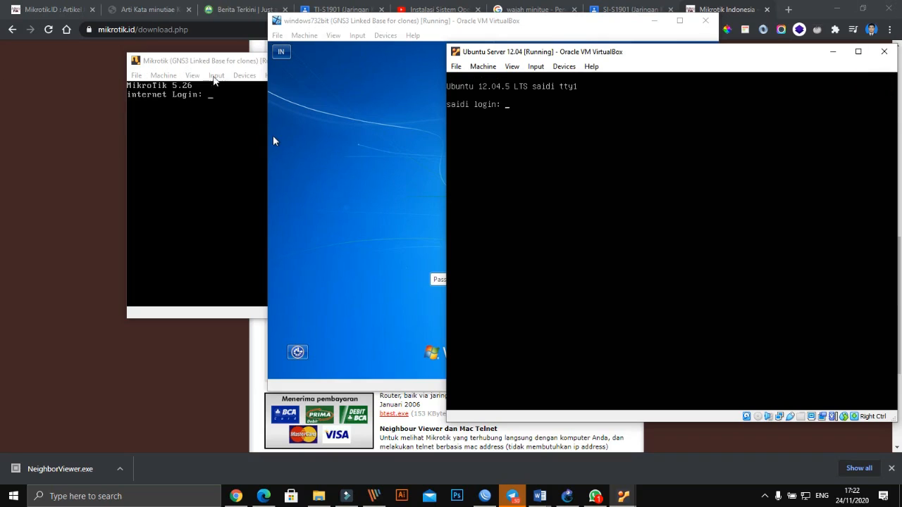
- Move the Mikrotik console lower and enter 'admin' as the login name
{"action": "left_click", "coordinate": [194, 62]}
{"action": "left_click_drag", "start_coordinate": [356, 63], "coordinate": [430, 211]}
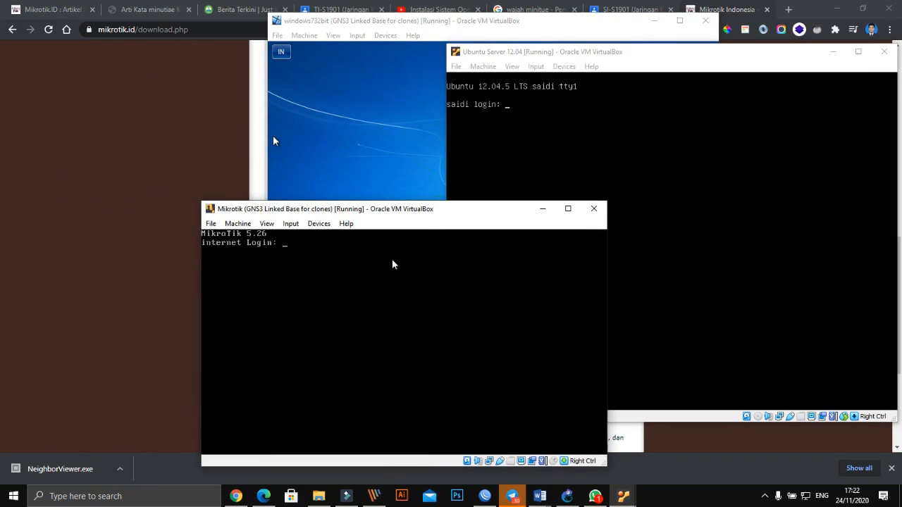
{"action": "type", "text": "admin"}
{"action": "key", "text": "Return"}
{"action": "left_click", "coordinate": [165, 234]}
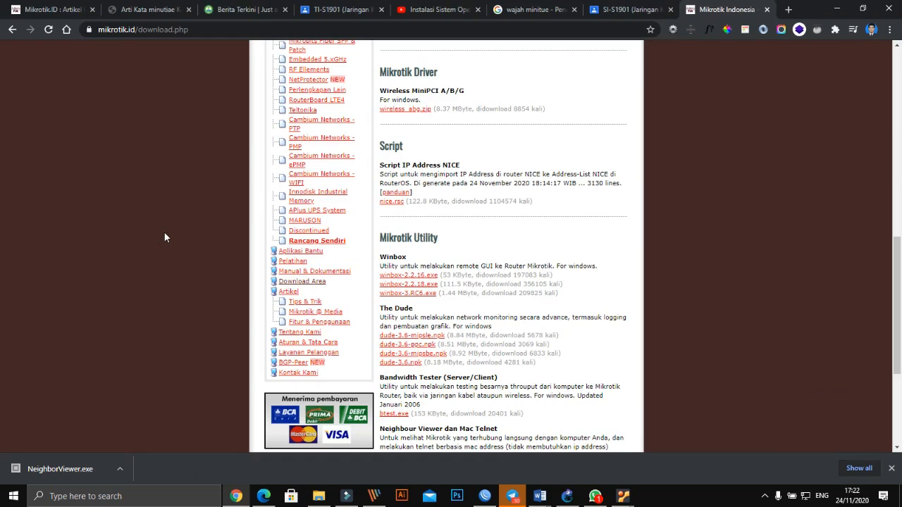
- Log into the Mikrotik console as admin with an empty password, passing the software key notice
{"action": "mouse_move", "coordinate": [625, 497]}
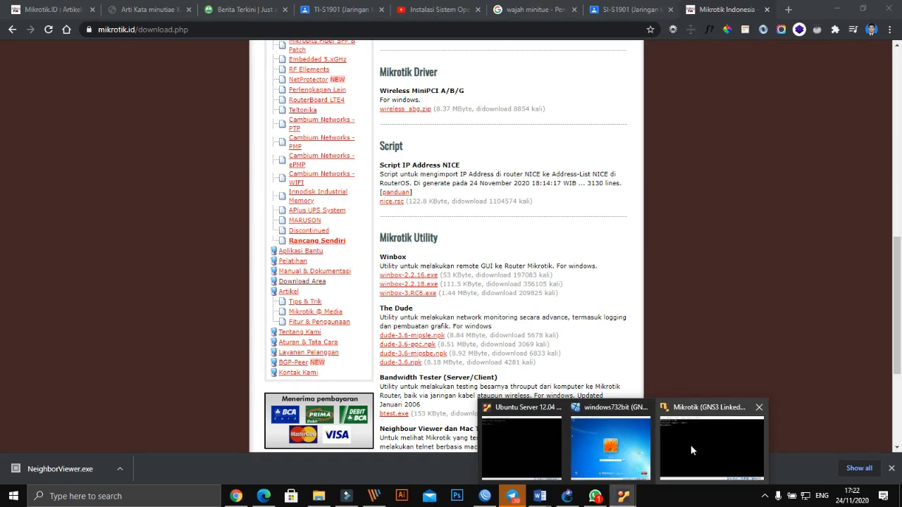
{"action": "left_click", "coordinate": [524, 455]}
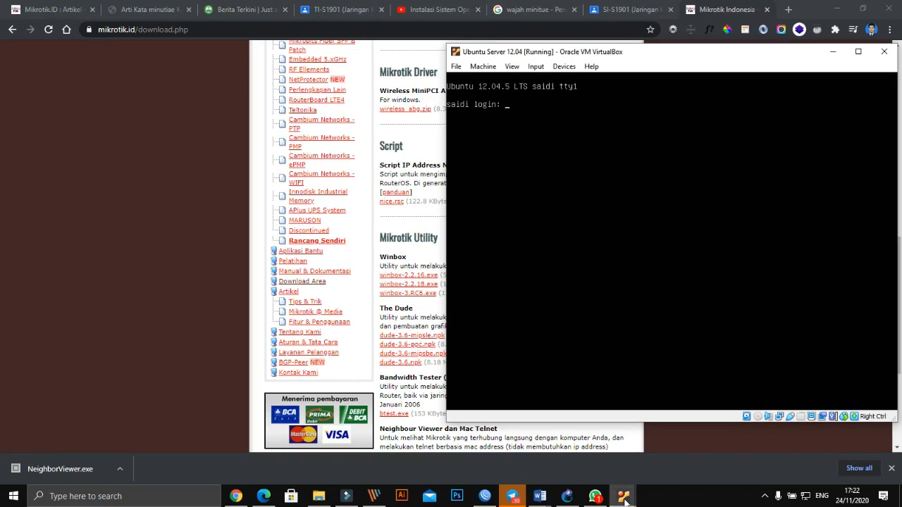
{"action": "mouse_move", "coordinate": [624, 497]}
{"action": "left_click", "coordinate": [705, 448]}
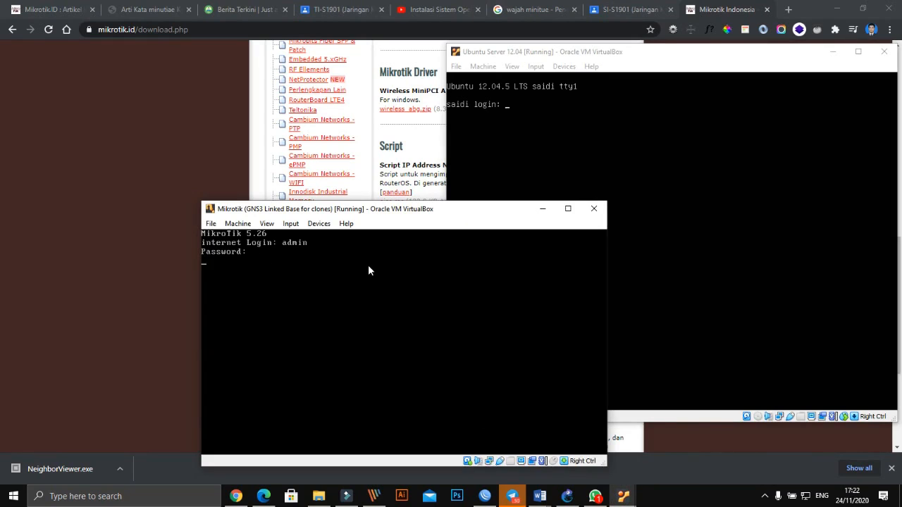
{"action": "key", "text": "Return"}
{"action": "type", "text": "admin"}
{"action": "key", "text": "Return"}
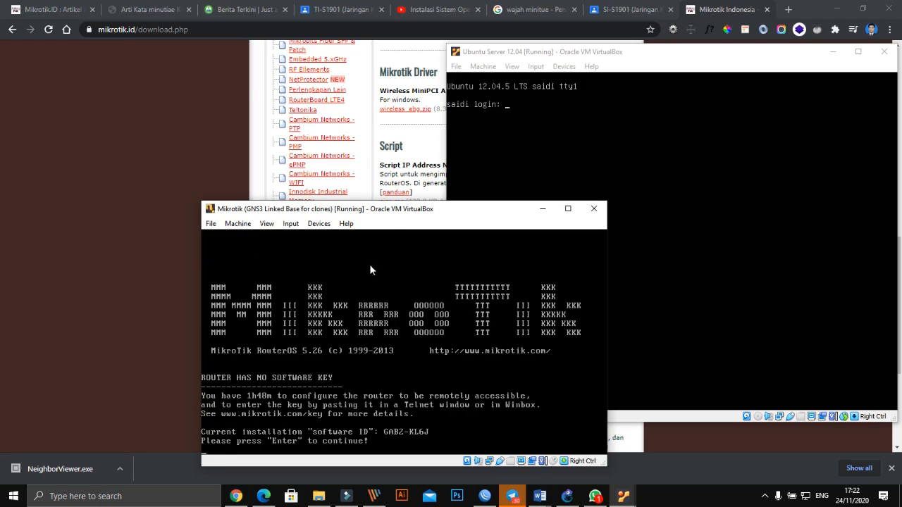
{"action": "left_click_drag", "start_coordinate": [393, 210], "coordinate": [241, 98]}
{"action": "key", "text": "Return"}
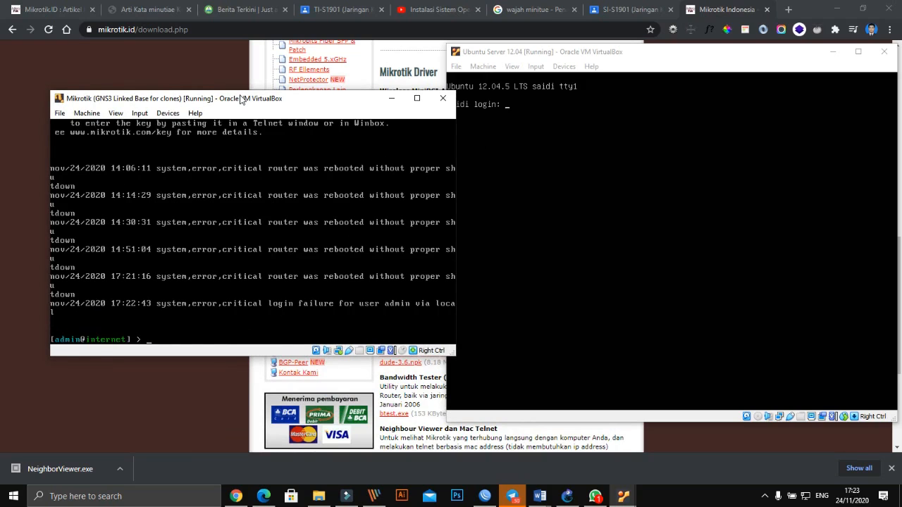
{"action": "left_click_drag", "start_coordinate": [240, 102], "coordinate": [253, 101]}
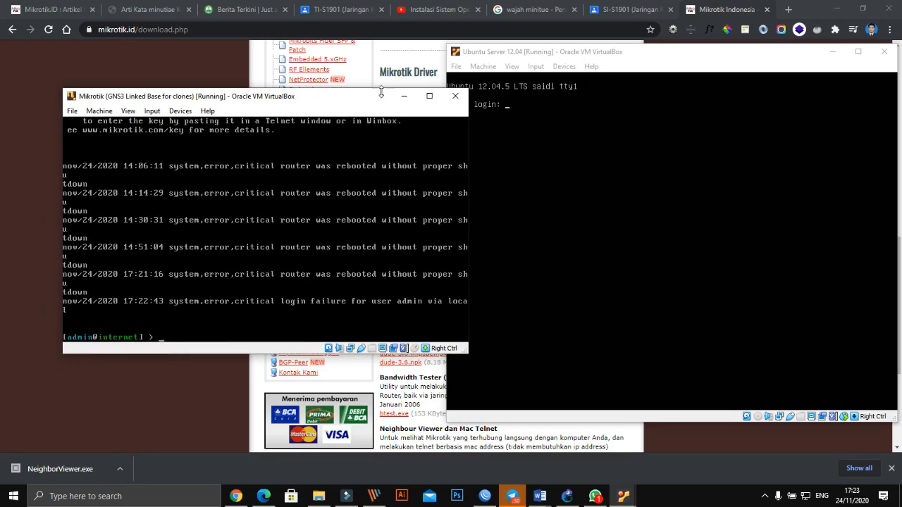
{"action": "left_click", "coordinate": [568, 51]}
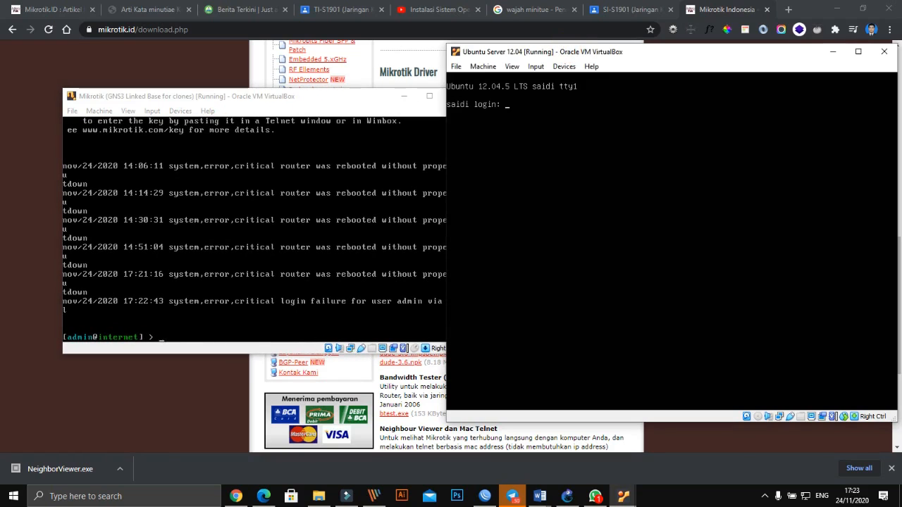
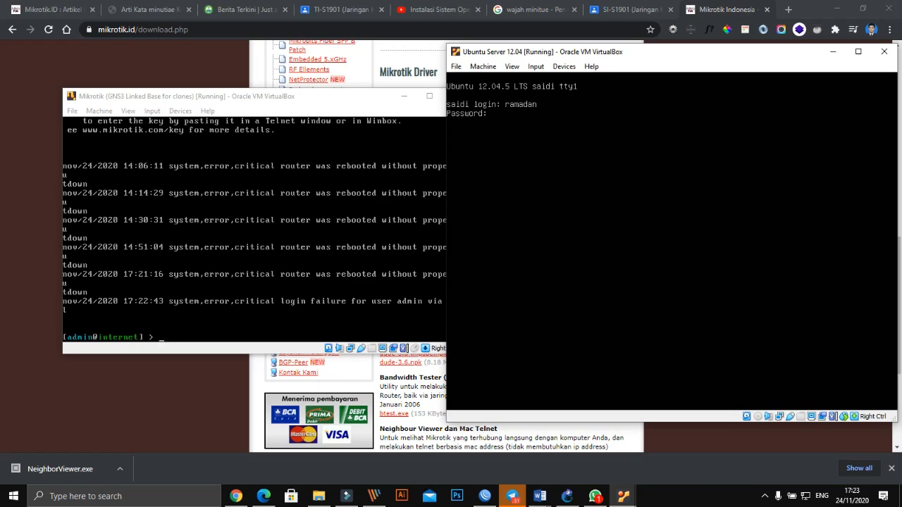
- Enter the Ubuntu account password in the VM console to reach the shell
{"action": "key", "text": "Return"}
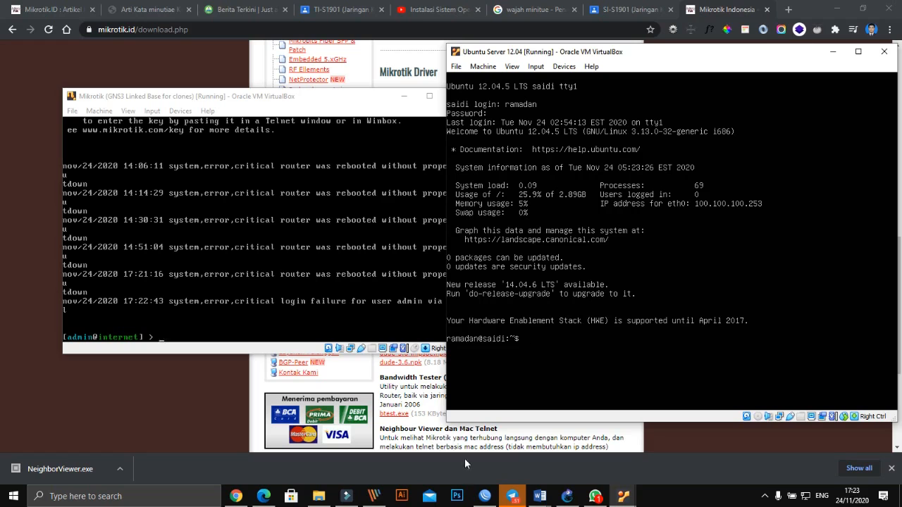
- Bring the Windows 7 VM forward and submit its login password
{"action": "left_click", "coordinate": [627, 498]}
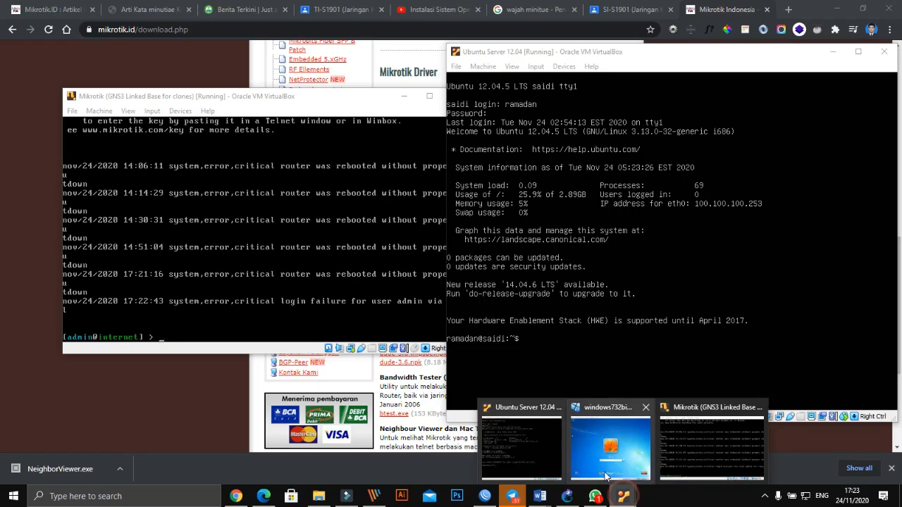
{"action": "left_click", "coordinate": [606, 446]}
{"action": "left_click", "coordinate": [502, 279]}
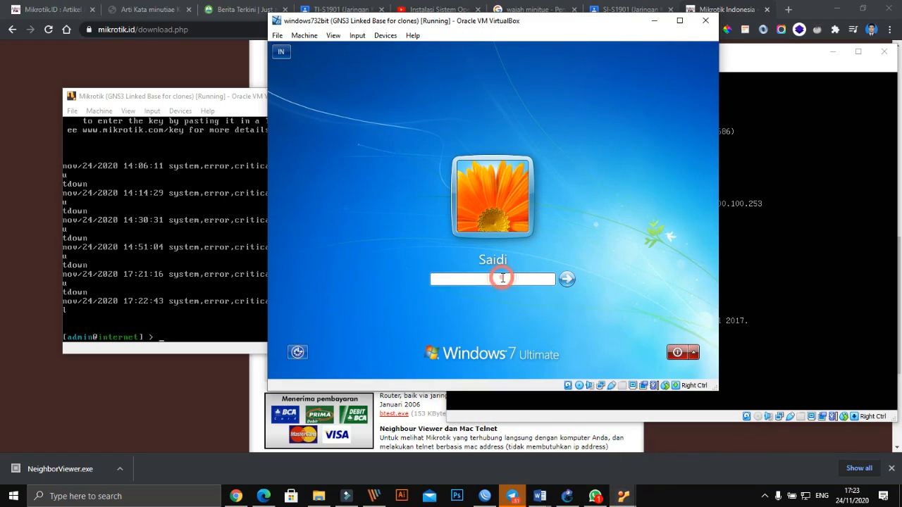
{"action": "type", "text": "••••••••••••••"}
{"action": "key", "text": "Return"}
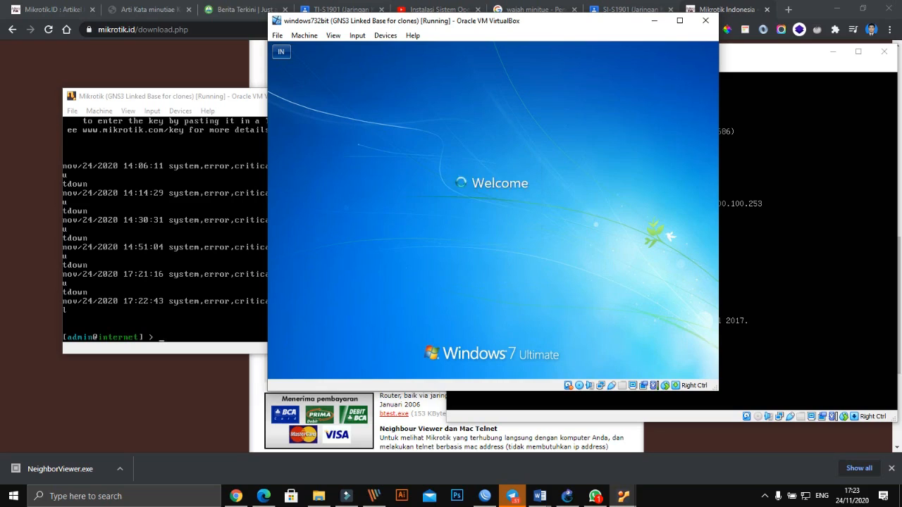
- Retype the password with Caps Lock off to log in, then raise the Mikrotik console
{"action": "left_click", "coordinate": [493, 317]}
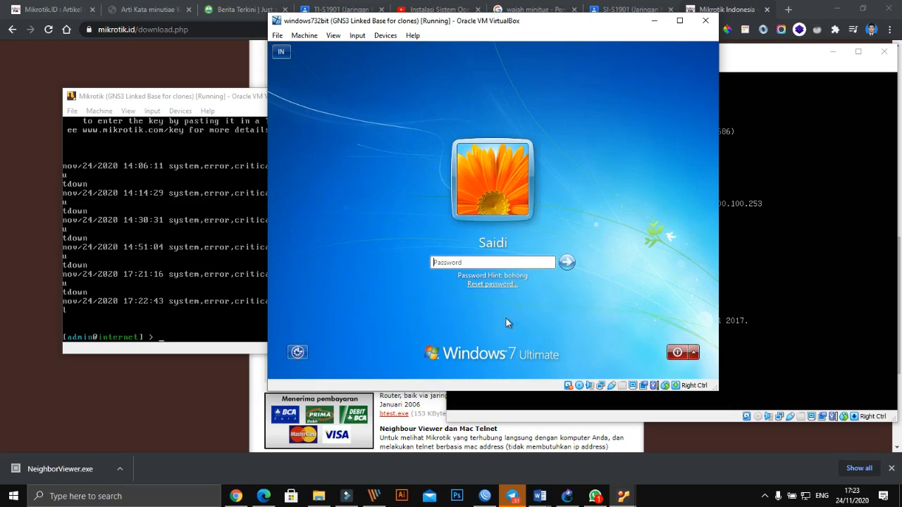
{"action": "type", "text": "•"}
{"action": "key", "text": "Caps_Lock"}
{"action": "type", "text": "•••••••••••"}
{"action": "key", "text": "Return"}
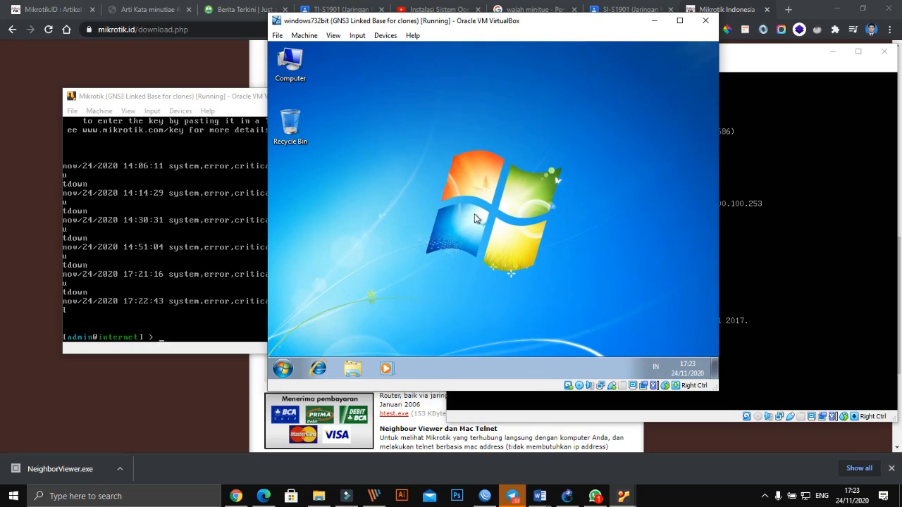
{"action": "left_click", "coordinate": [175, 98]}
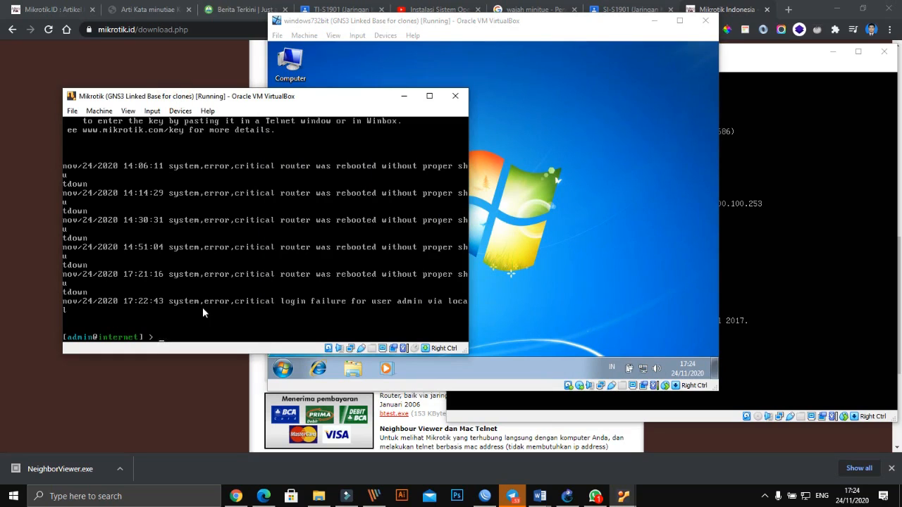
- Run 'ip address print' on the Mikrotik and arrange its console over the Windows 7 VM
{"action": "type", "text": "ip address print"}
{"action": "key", "text": "Return"}
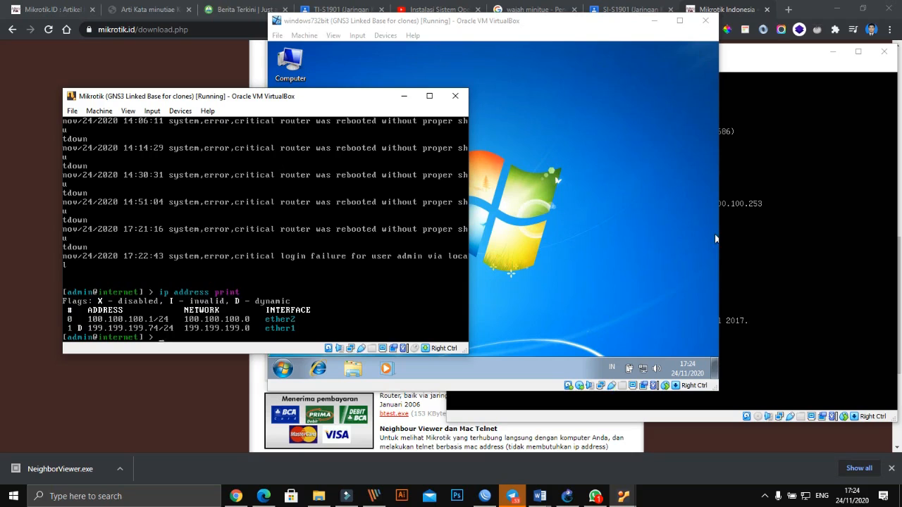
{"action": "left_click_drag", "start_coordinate": [573, 27], "coordinate": [485, 13]}
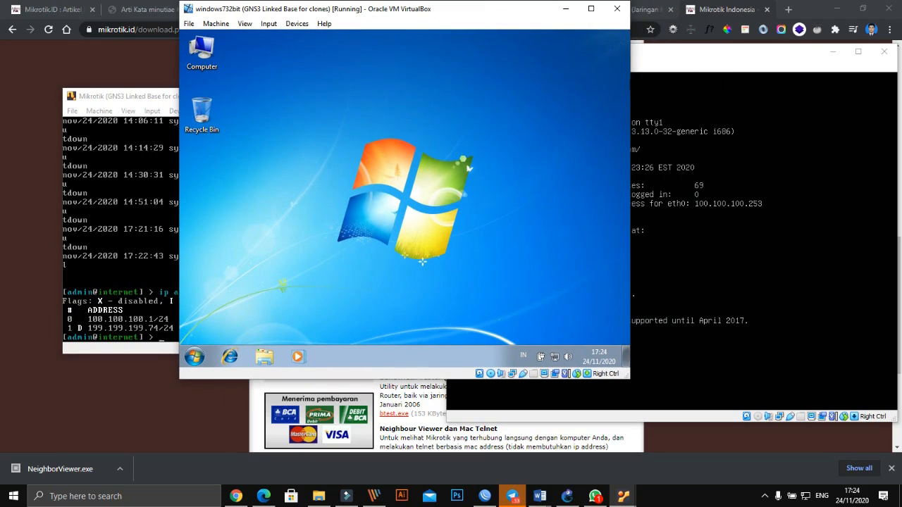
{"action": "left_click", "coordinate": [109, 96]}
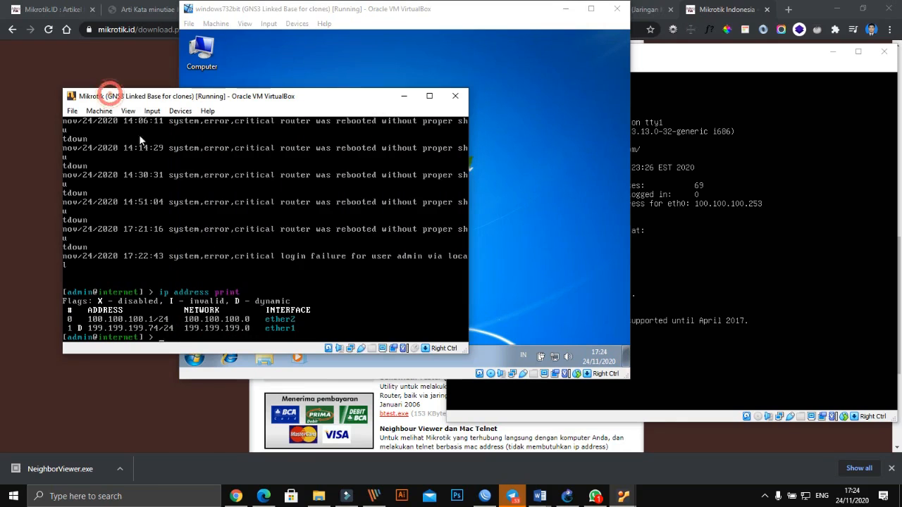
{"action": "left_click_drag", "start_coordinate": [242, 99], "coordinate": [386, 126]}
- Run 'ip arp print' to list clients 100.100.100.253 and 100.100.100.254 on ether2
{"action": "type", "text": "ip arp "}
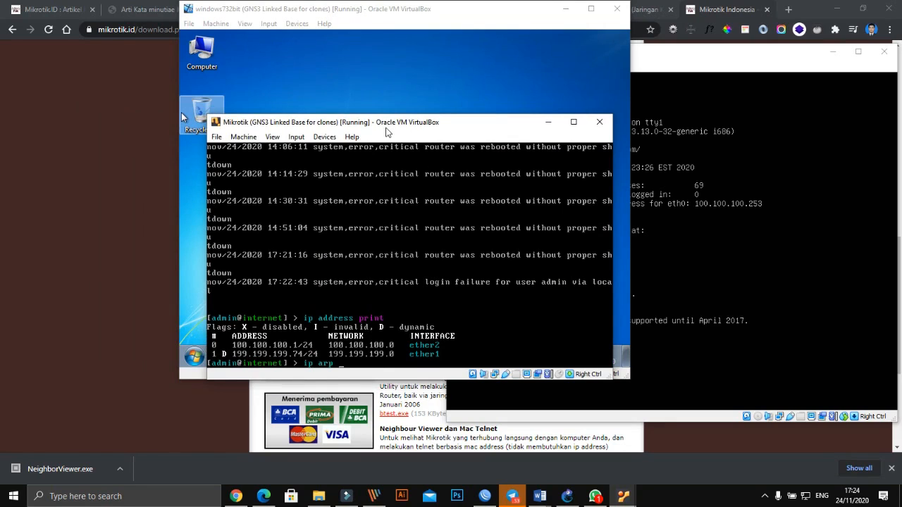
{"action": "type", "text": "print"}
{"action": "key", "text": "Return"}
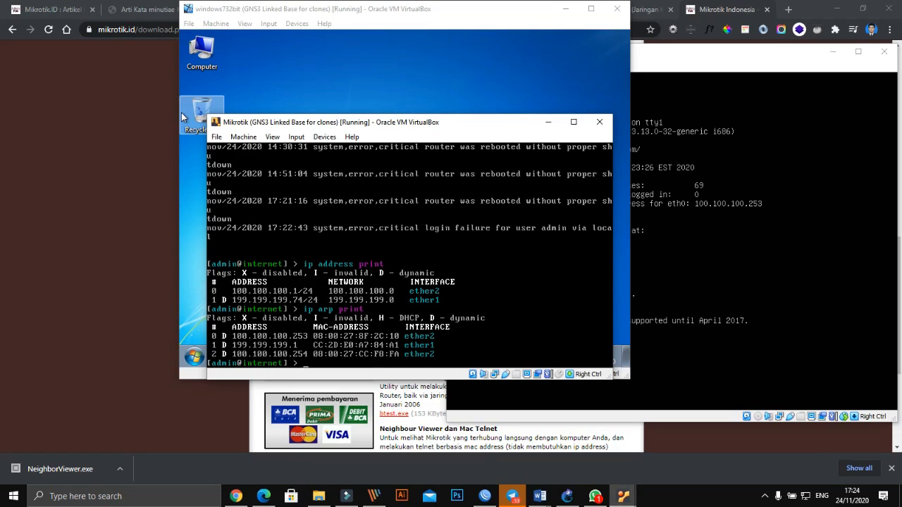
{"action": "left_click", "coordinate": [567, 496]}
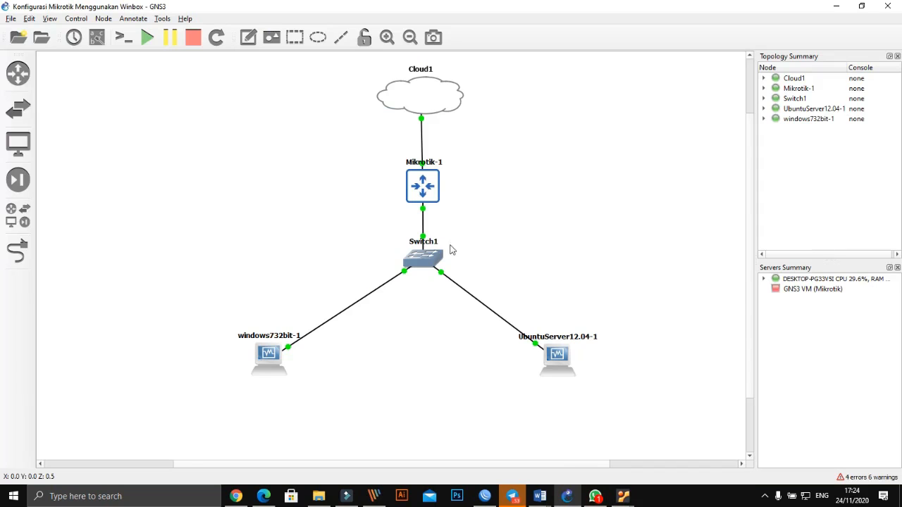
- Show interface labels like e0, e1, e2 and Ethernet 2 on the GNS3 links, then return to the VMs
{"action": "left_click", "coordinate": [97, 37]}
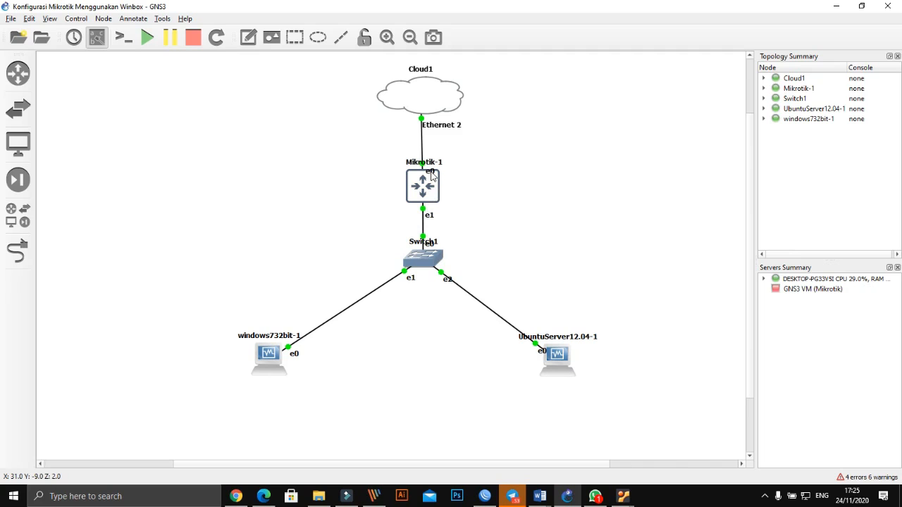
{"action": "key", "text": "alt+Tab"}
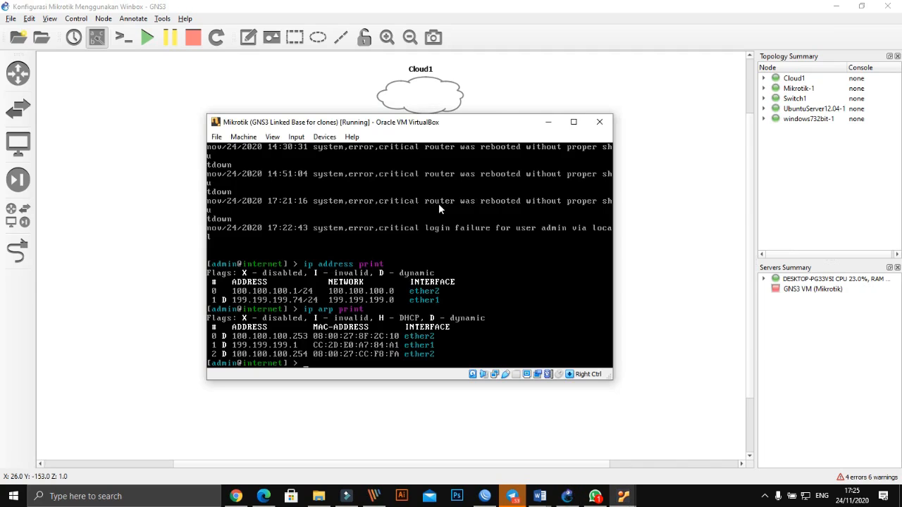
{"action": "left_click", "coordinate": [623, 496]}
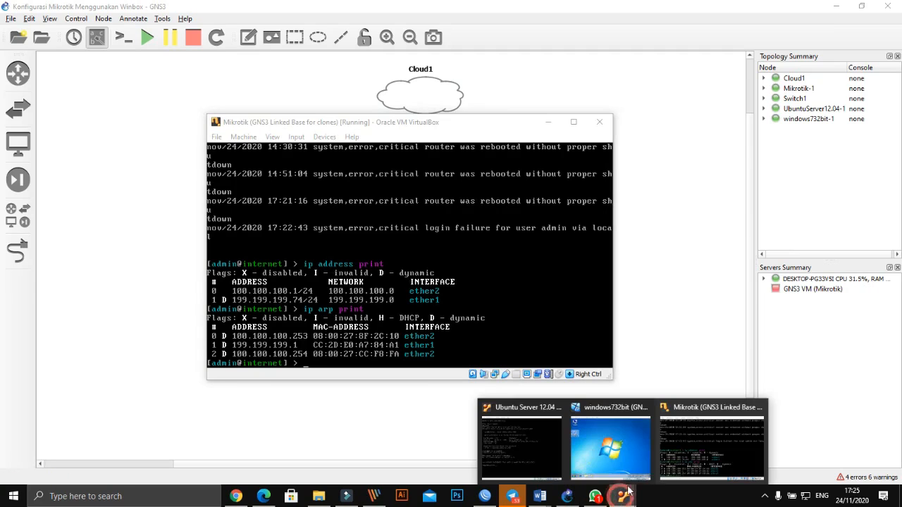
- Open a command prompt on the Windows 7 VM and run ipconfig, showing 100.100.100.254
{"action": "left_click", "coordinate": [618, 440]}
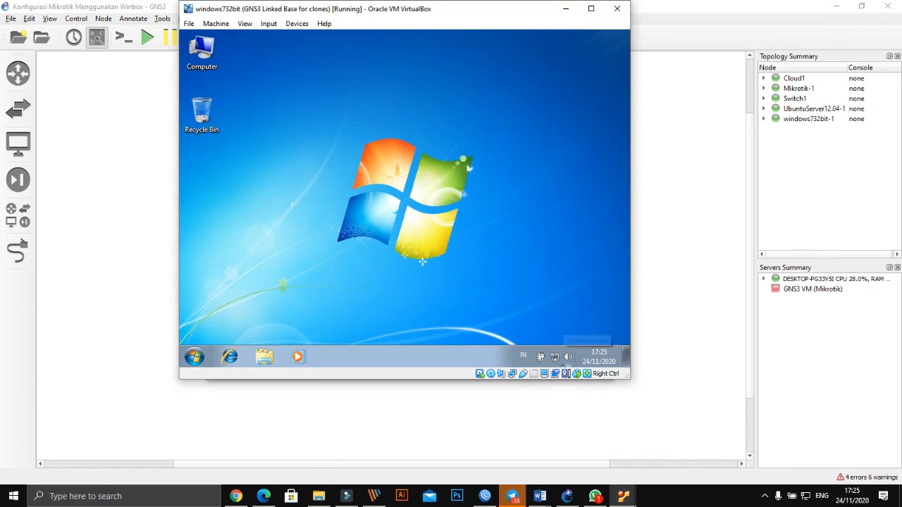
{"action": "mouse_move", "coordinate": [556, 358]}
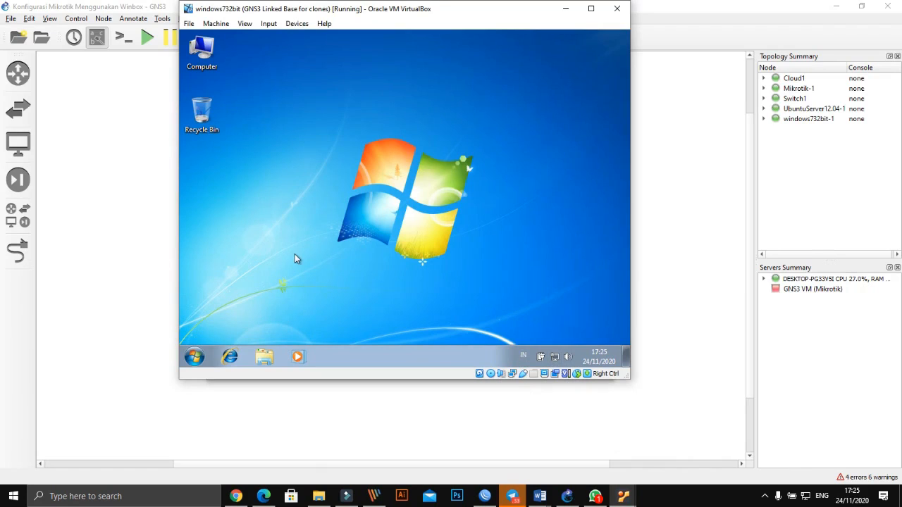
{"action": "left_click", "coordinate": [195, 357]}
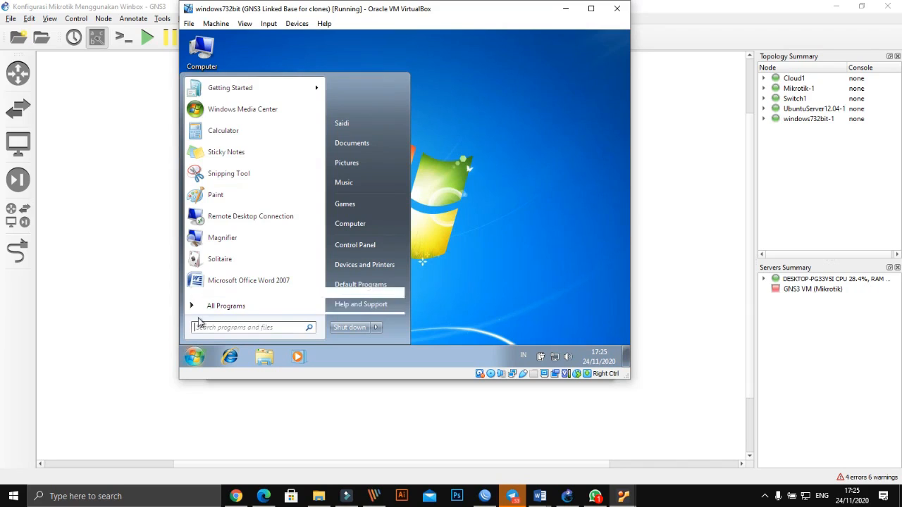
{"action": "type", "text": "cmd"}
{"action": "key", "text": "Return"}
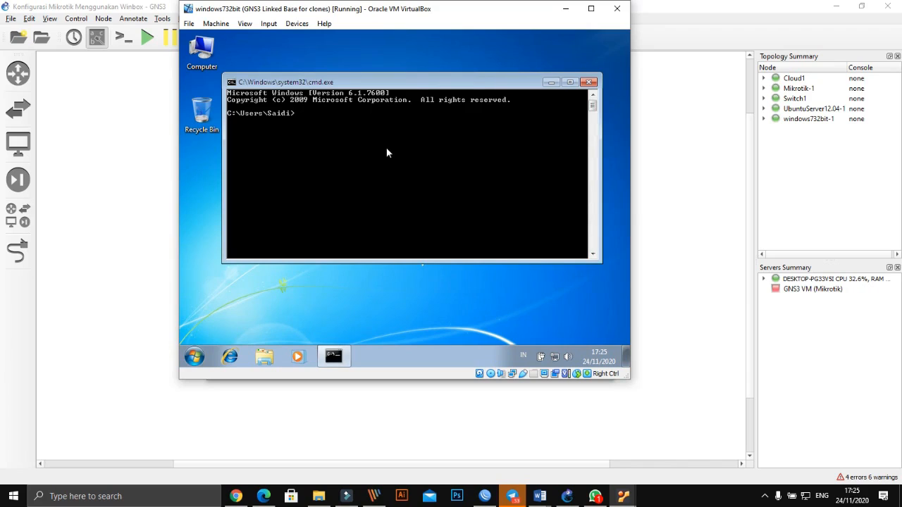
{"action": "type", "text": "ipconfig"}
{"action": "key", "text": "Return"}
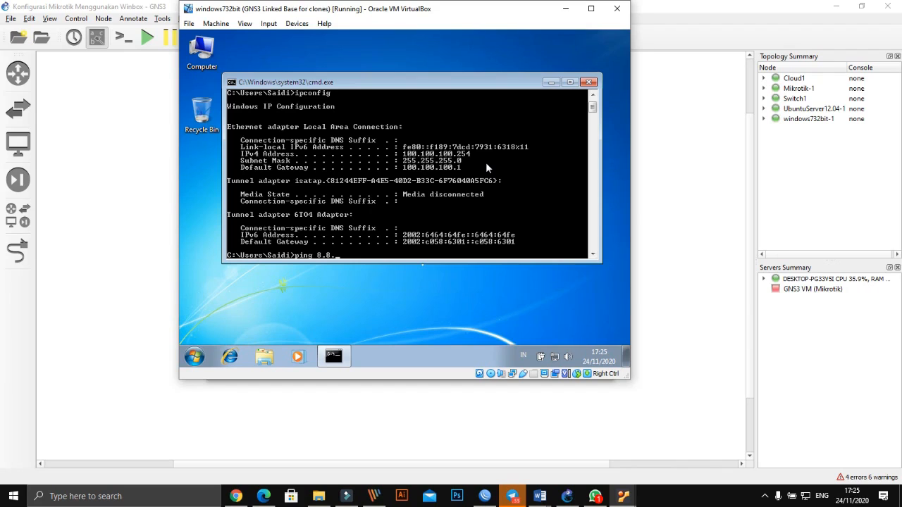
- Ping 8.8.8.8, stop it, then ping google.com with 4 of 4 replies
{"action": "type", "text": "8"}
{"action": "key", "text": "Return"}
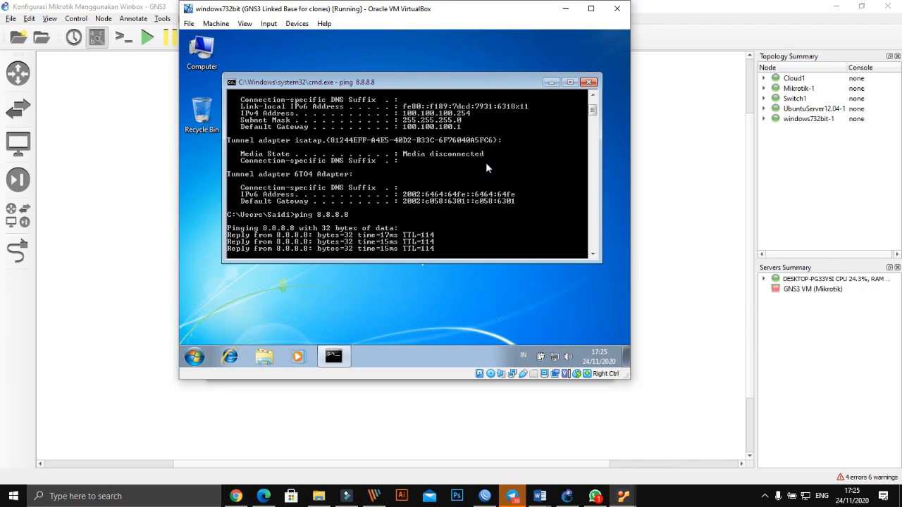
{"action": "key", "text": "ctrl+c"}
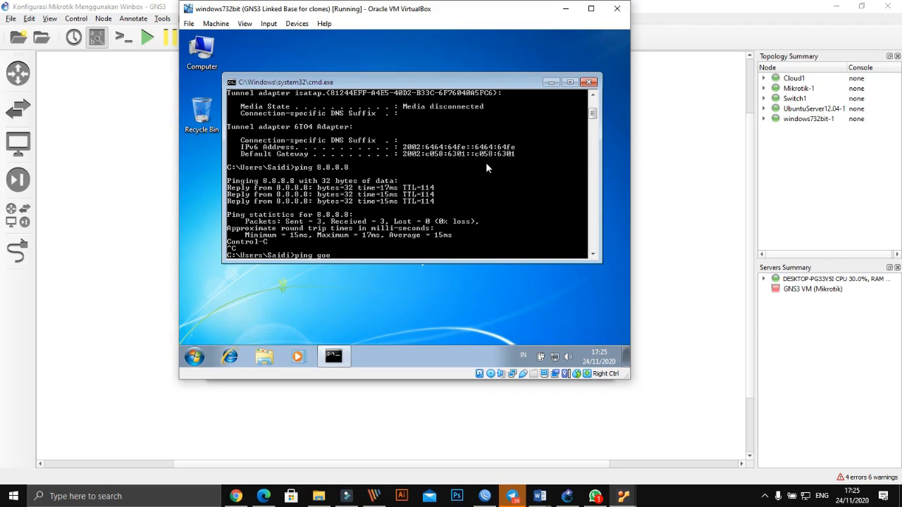
{"action": "type", "text": "ping google.com"}
{"action": "key", "text": "Return"}
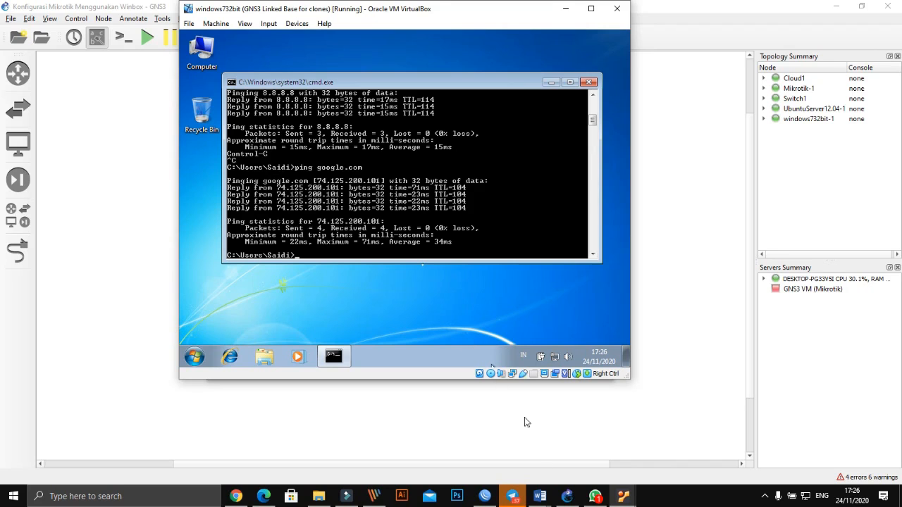
{"action": "left_click", "coordinate": [623, 497]}
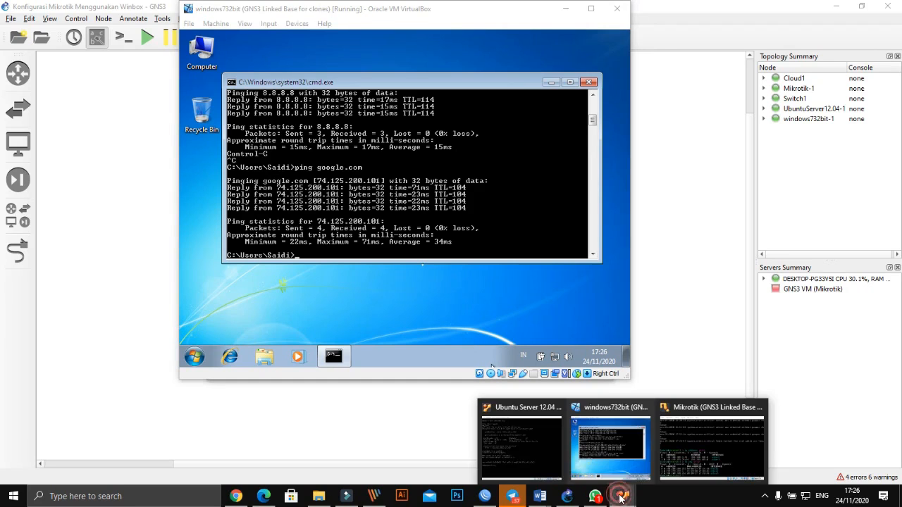
- Run ip addr on the Ubuntu Server VM, showing eth0 at 100.100.100.253/24, then return to GNS3
{"action": "left_click", "coordinate": [697, 438]}
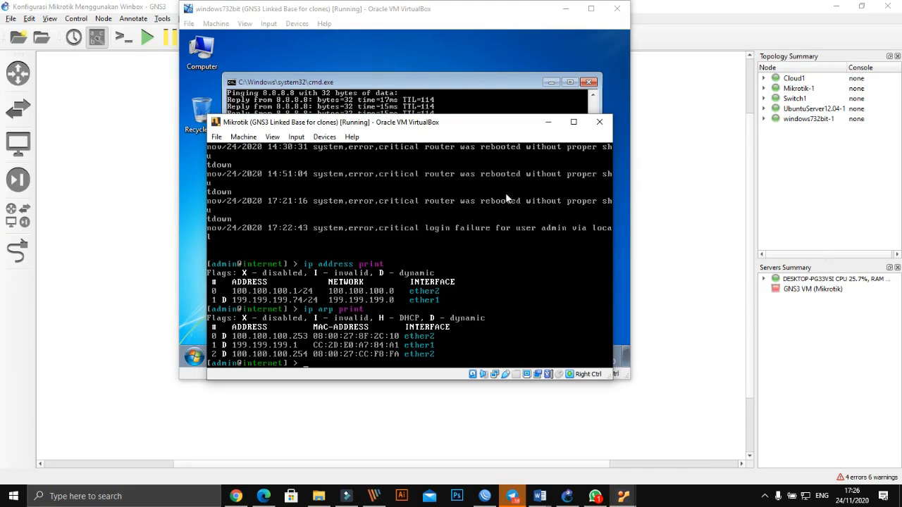
{"action": "left_click", "coordinate": [623, 499]}
{"action": "left_click", "coordinate": [520, 439]}
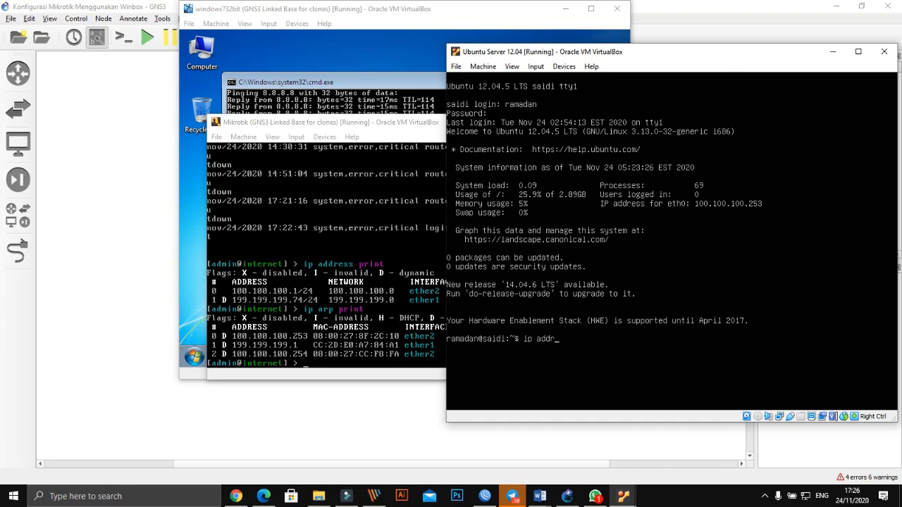
{"action": "key", "text": "Return"}
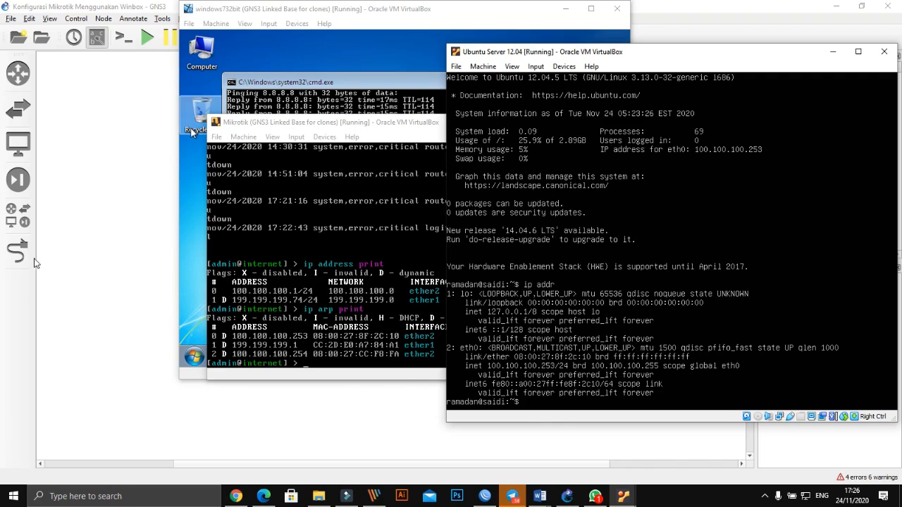
{"action": "left_click", "coordinate": [28, 268]}
- Bring the Ubuntu Server VM, then the Mikrotik console forward, moving the console up-left
{"action": "mouse_move", "coordinate": [624, 498]}
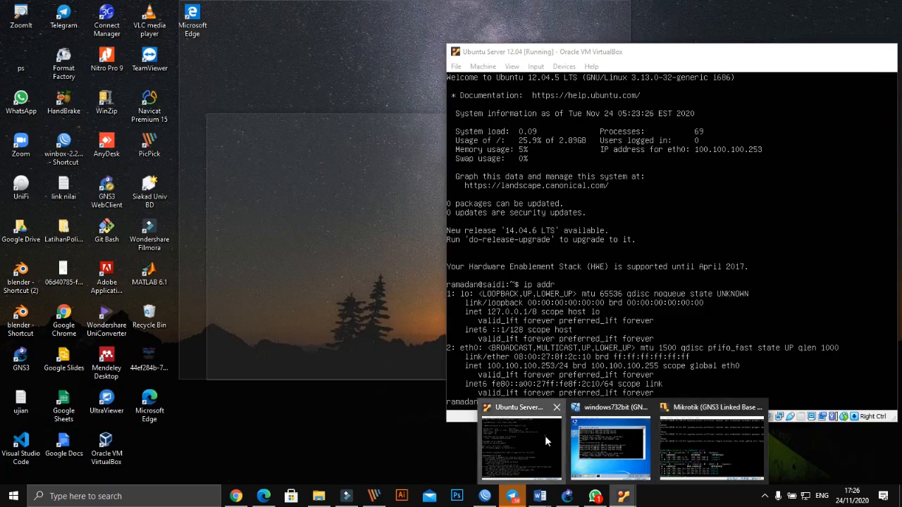
{"action": "left_click", "coordinate": [545, 435]}
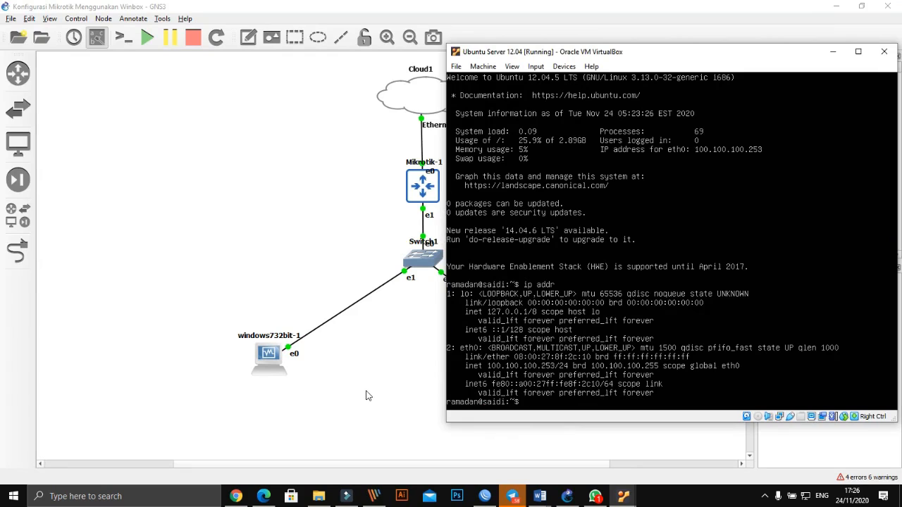
{"action": "left_click", "coordinate": [488, 51]}
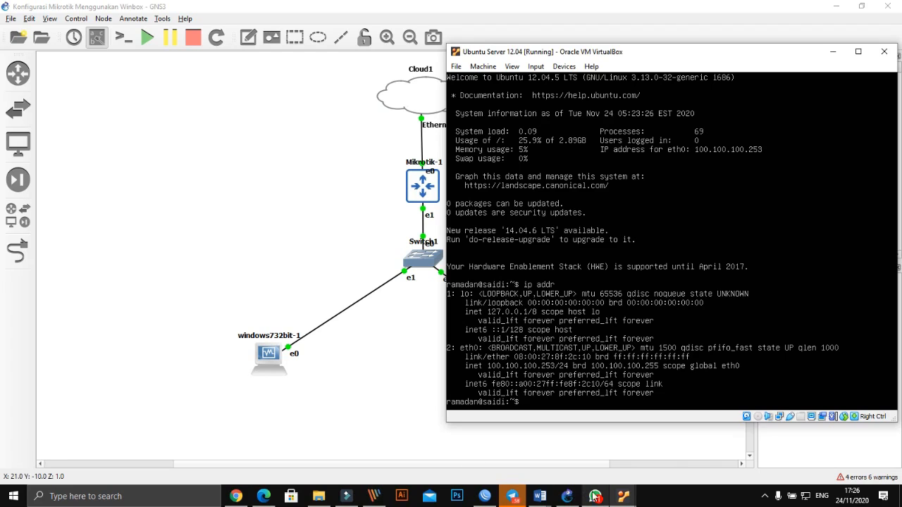
{"action": "left_click", "coordinate": [623, 496]}
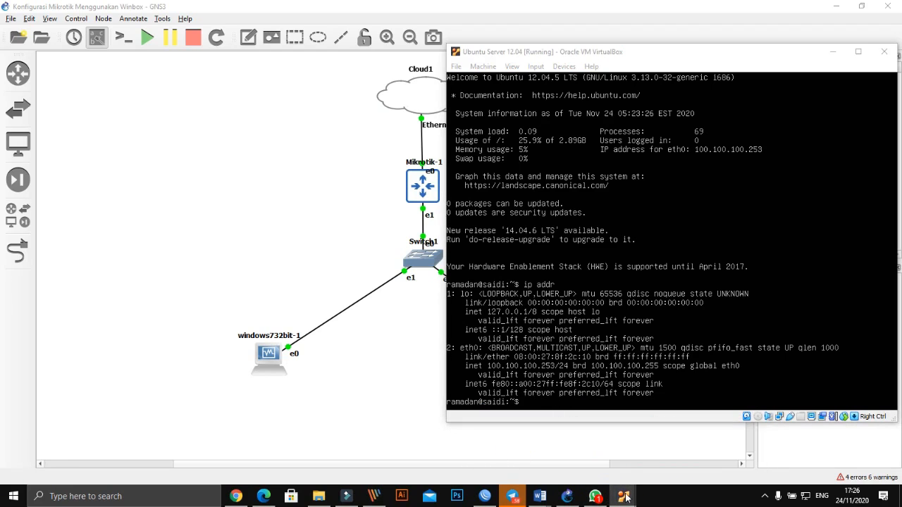
{"action": "mouse_move", "coordinate": [626, 498]}
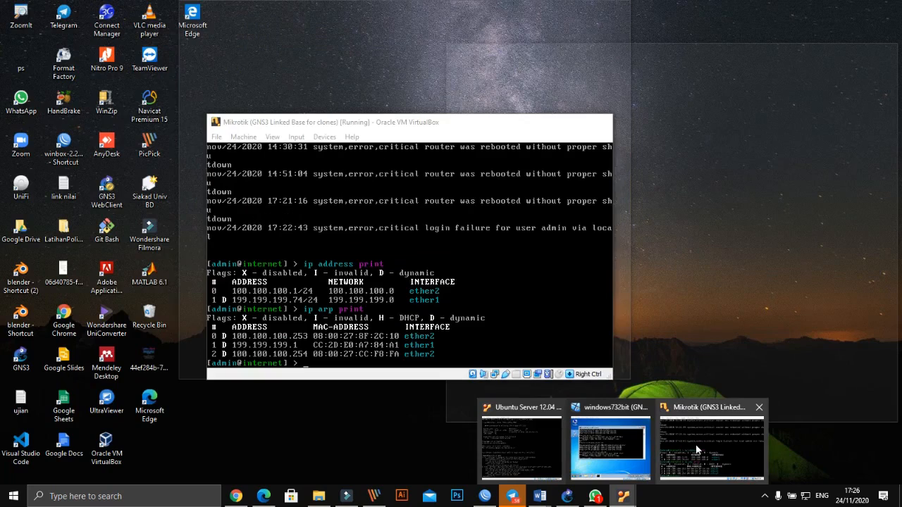
{"action": "left_click", "coordinate": [696, 444]}
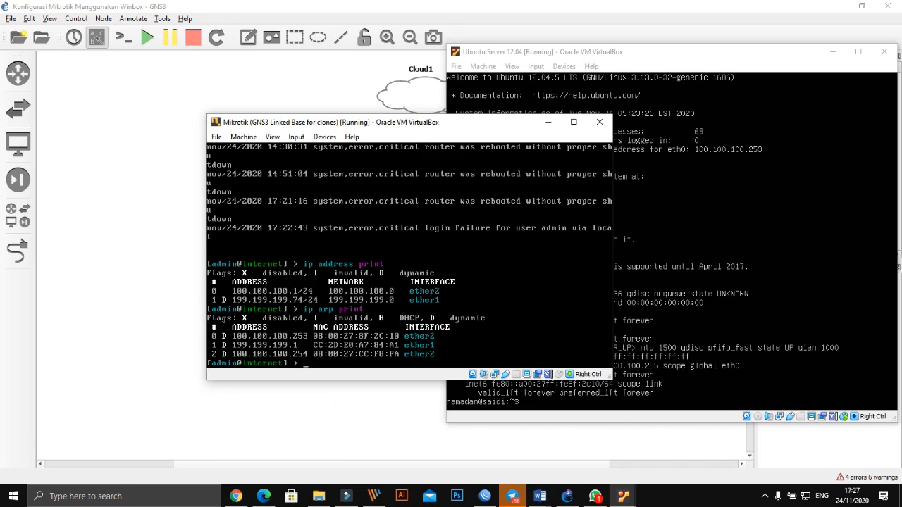
{"action": "left_click_drag", "start_coordinate": [505, 126], "coordinate": [404, 55]}
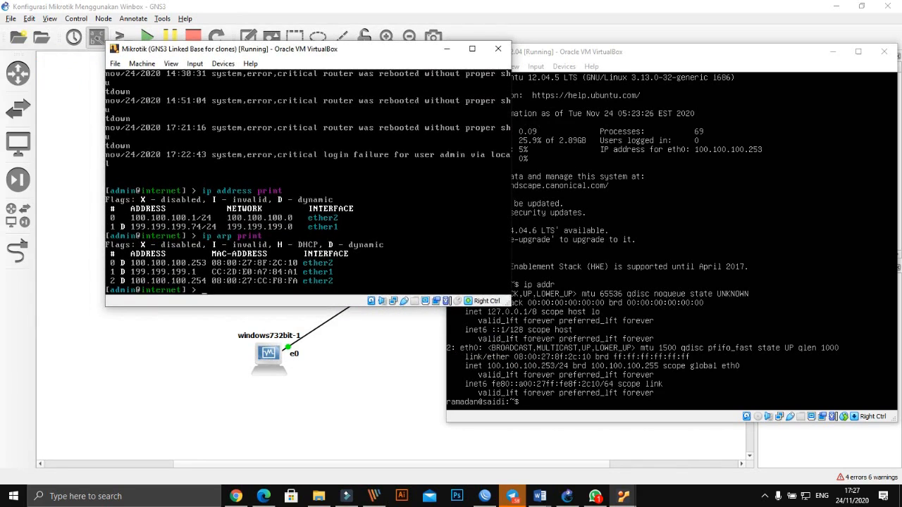
- Bring the Winbox window to the front and hide it again
{"action": "mouse_move", "coordinate": [485, 496]}
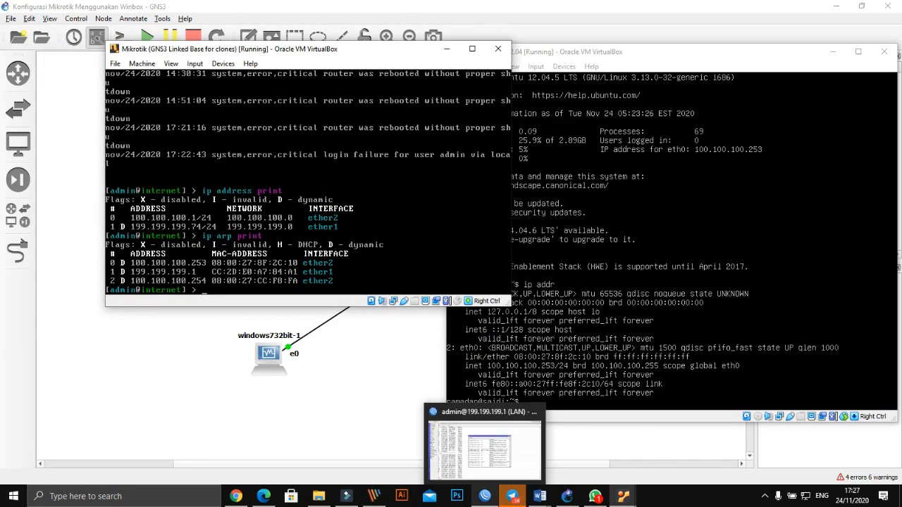
{"action": "left_click", "coordinate": [537, 478]}
{"action": "left_click", "coordinate": [536, 478]}
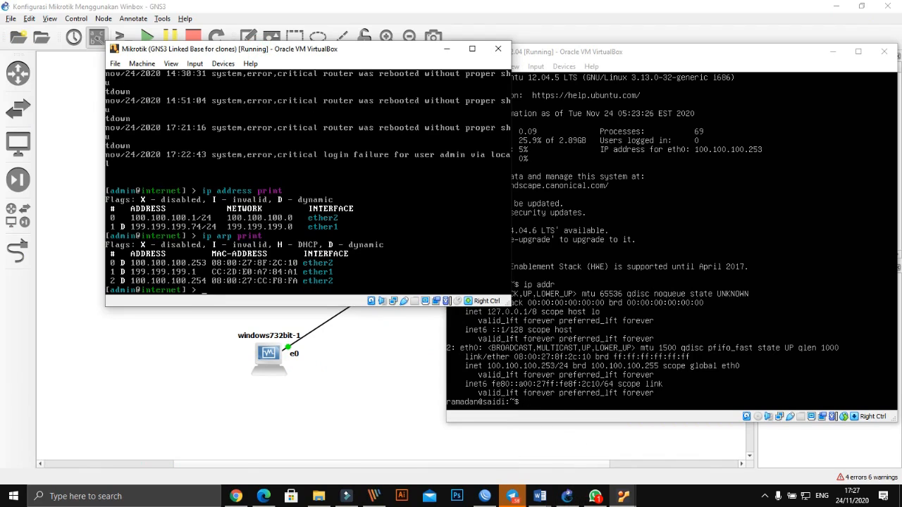
{"action": "mouse_move", "coordinate": [573, 502]}
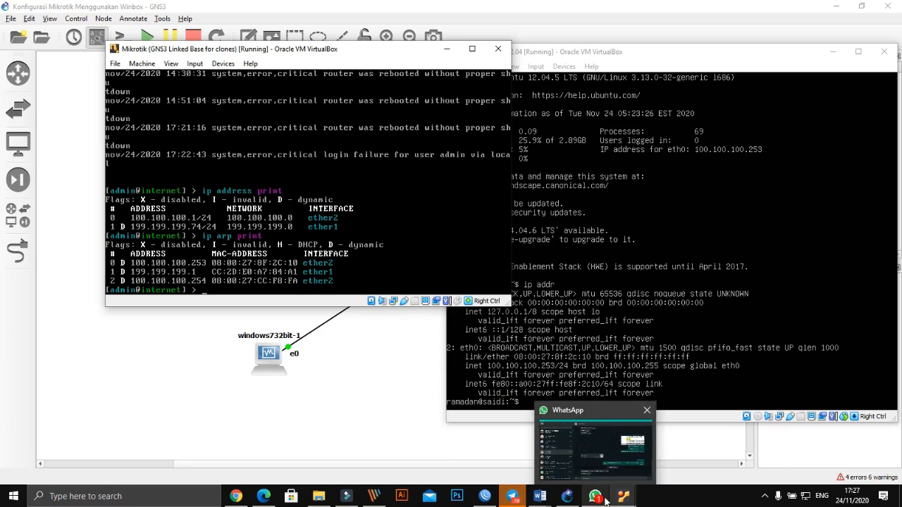
- Minimize the command prompt and run winbox-2.2.18 from Computer > Downloads, accepting the security warning
{"action": "mouse_move", "coordinate": [631, 499]}
{"action": "left_click", "coordinate": [617, 437]}
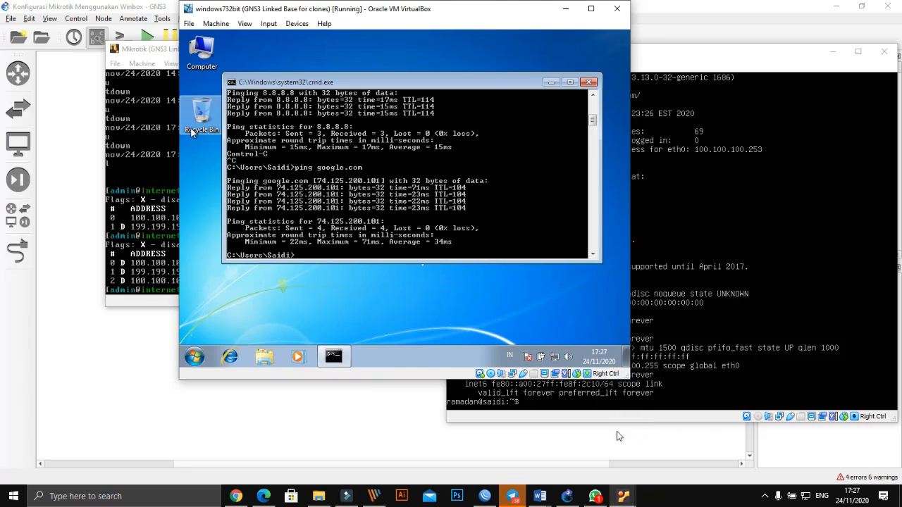
{"action": "left_click", "coordinate": [552, 83]}
{"action": "double_click", "coordinate": [195, 53]}
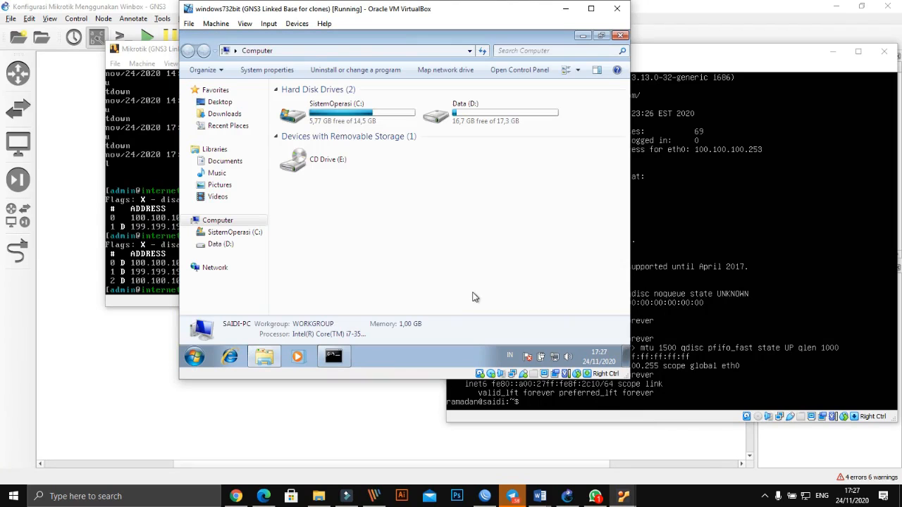
{"action": "left_click", "coordinate": [214, 115]}
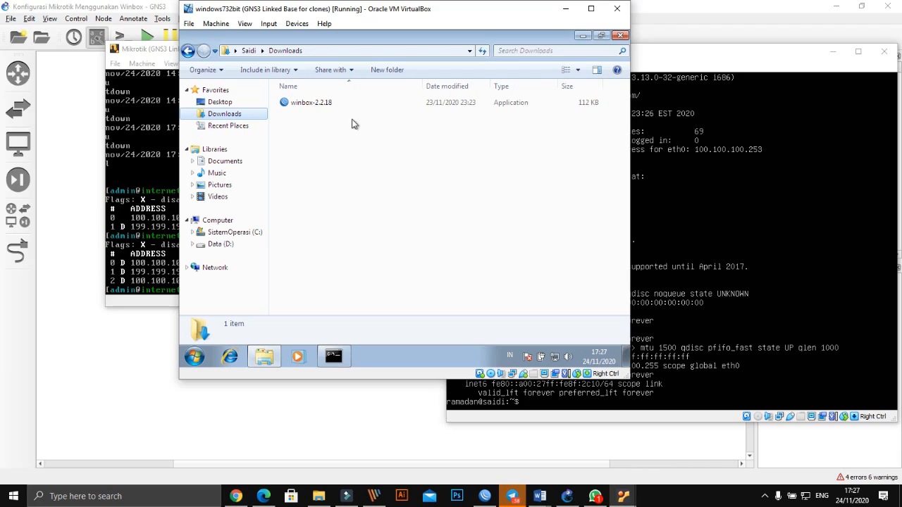
{"action": "double_click", "coordinate": [301, 102]}
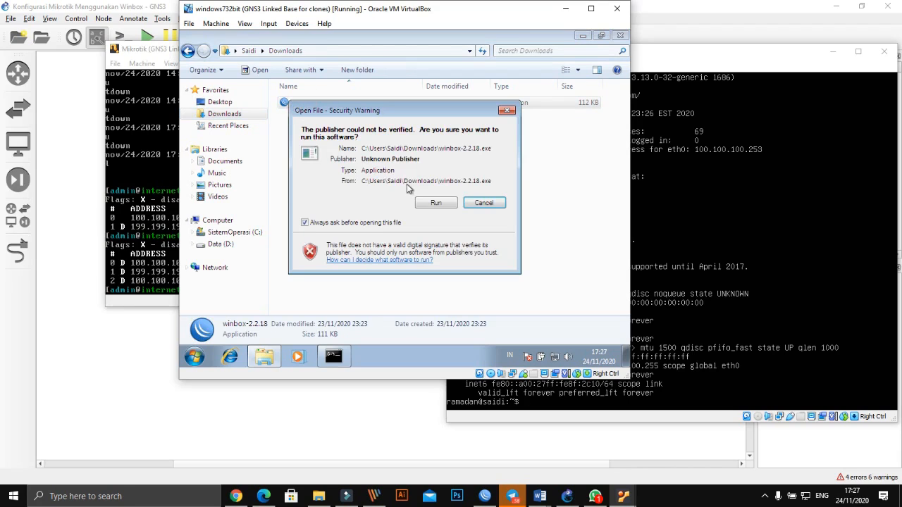
{"action": "left_click", "coordinate": [441, 205]}
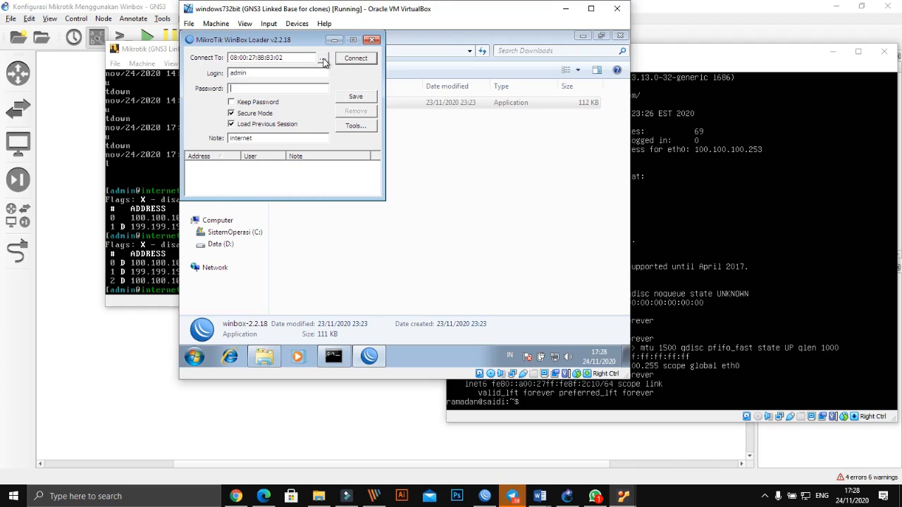
- Pick the discovered router 100.100.100.1 in the WinBox loader and connect to it
{"action": "left_click_drag", "start_coordinate": [314, 41], "coordinate": [372, 53]}
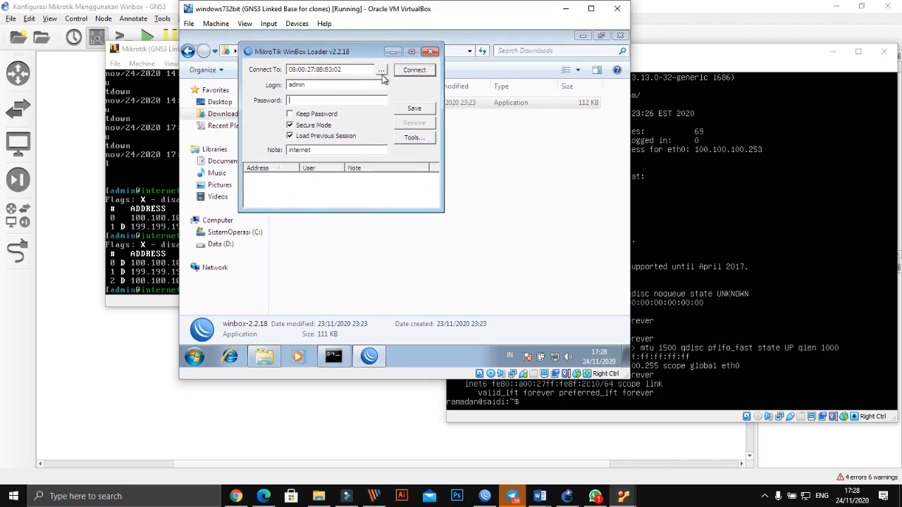
{"action": "left_click", "coordinate": [381, 72]}
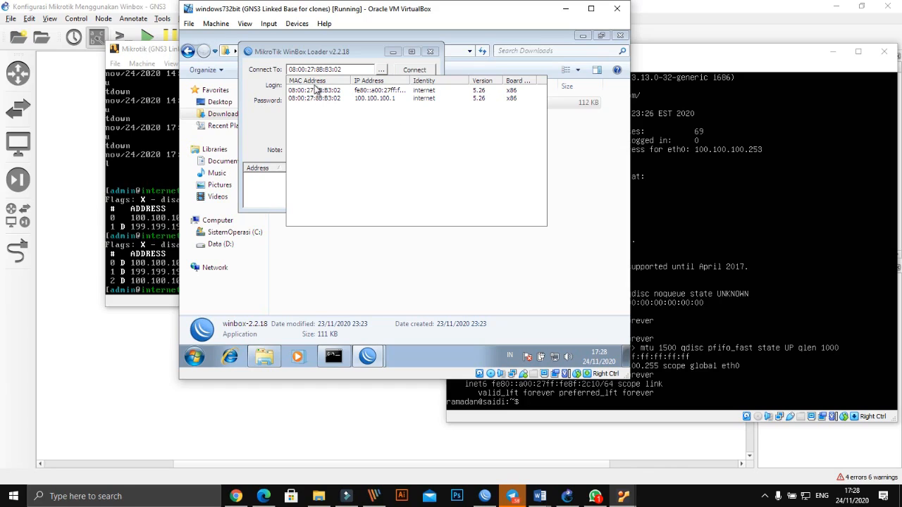
{"action": "left_click", "coordinate": [365, 104]}
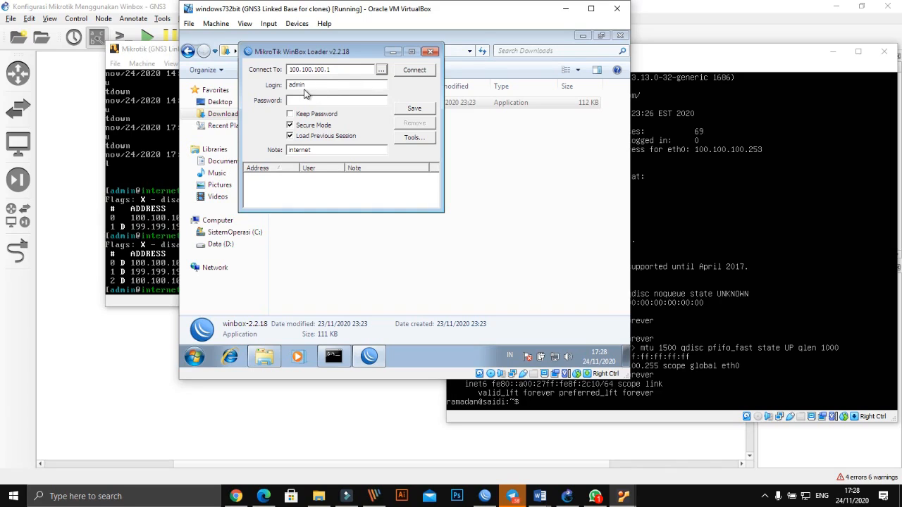
{"action": "left_click", "coordinate": [413, 71]}
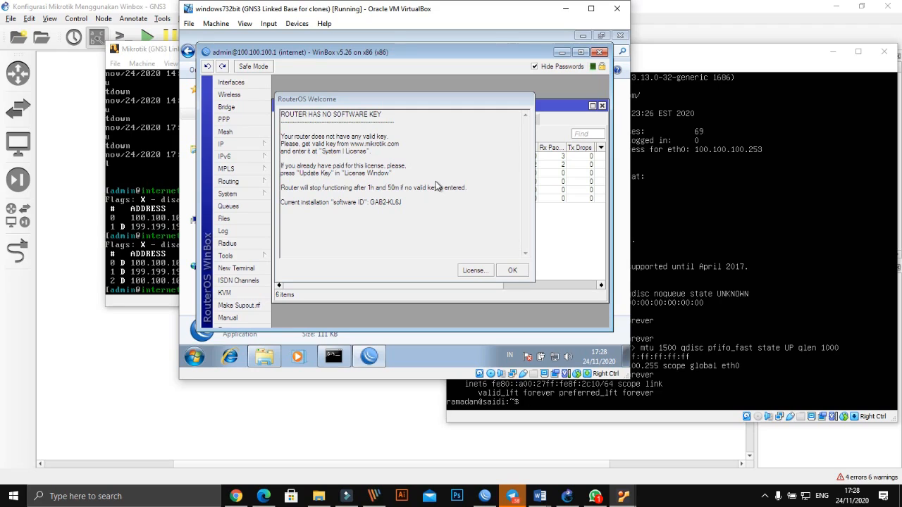
- Dismiss the RouterOS welcome notice and close the ether1–ether6 Interface List
{"action": "left_click", "coordinate": [510, 273]}
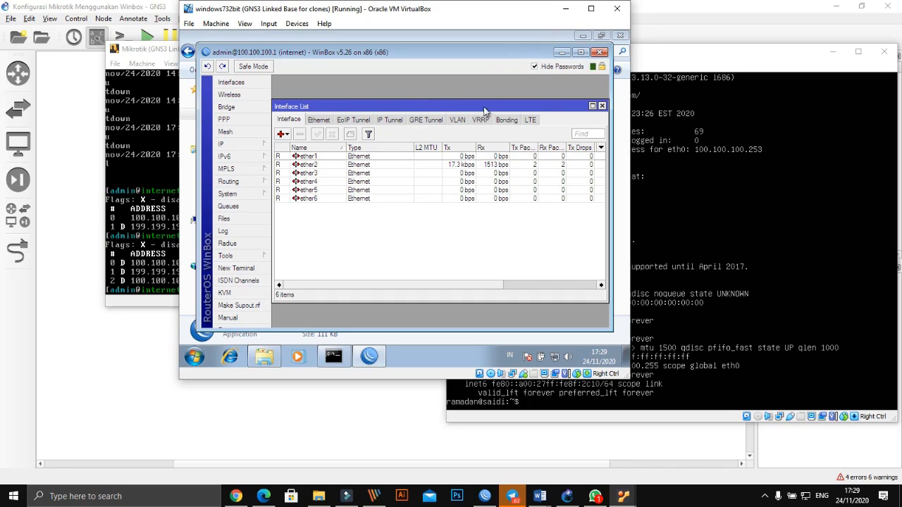
{"action": "left_click_drag", "start_coordinate": [540, 105], "coordinate": [538, 84]}
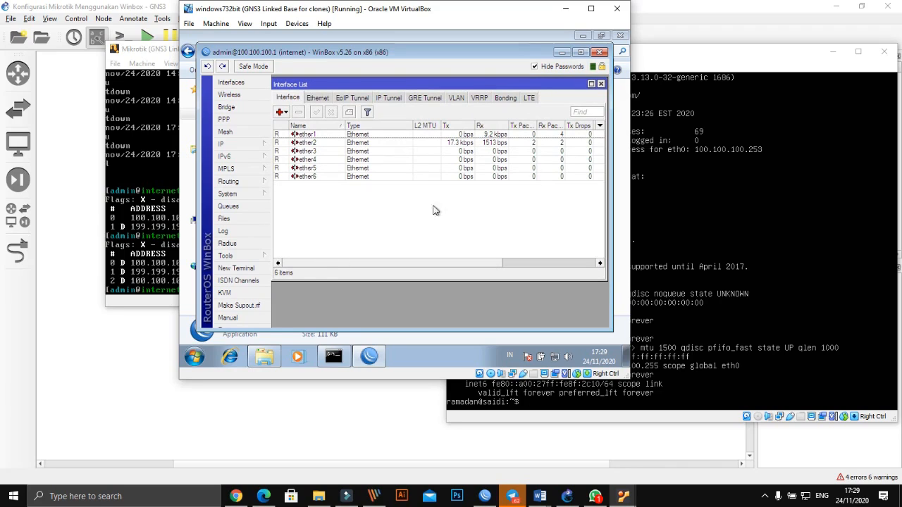
{"action": "left_click", "coordinate": [601, 84]}
{"action": "left_click", "coordinate": [242, 269]}
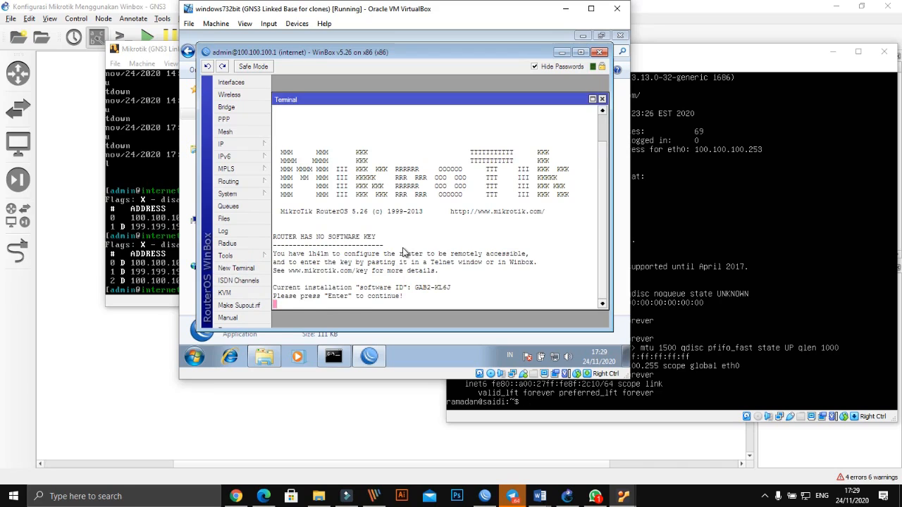
{"action": "key", "text": "Return"}
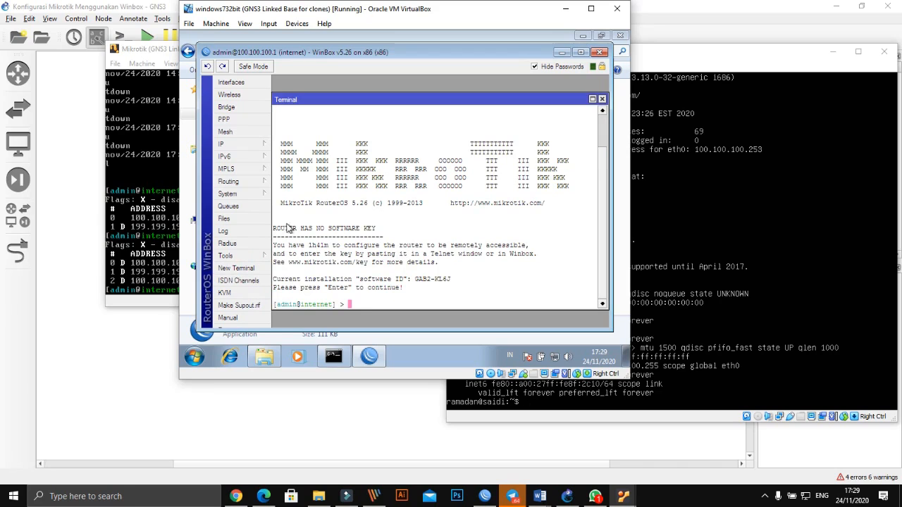
{"action": "left_click", "coordinate": [601, 99]}
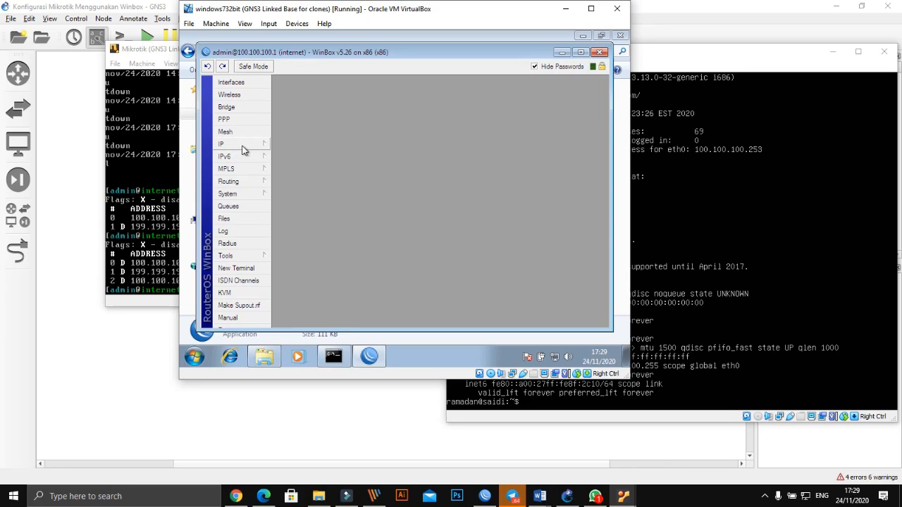
{"action": "left_click", "coordinate": [233, 84]}
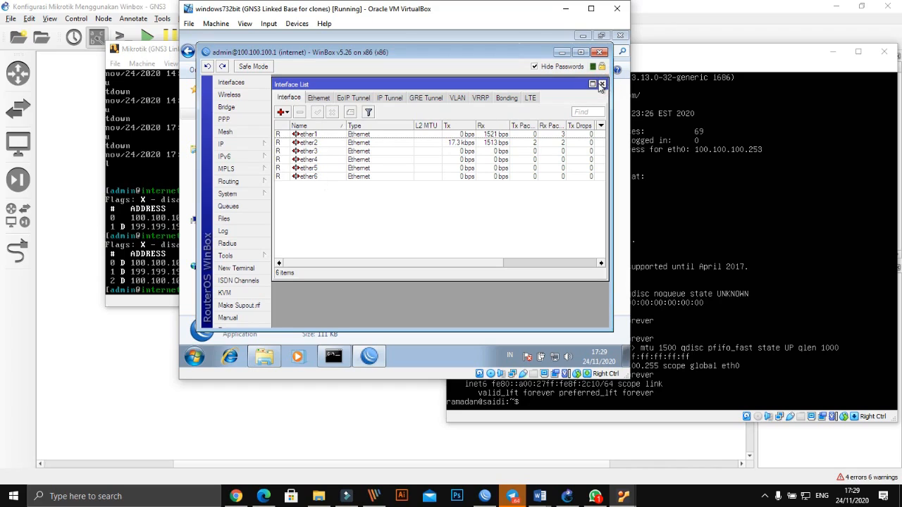
{"action": "left_click", "coordinate": [602, 84]}
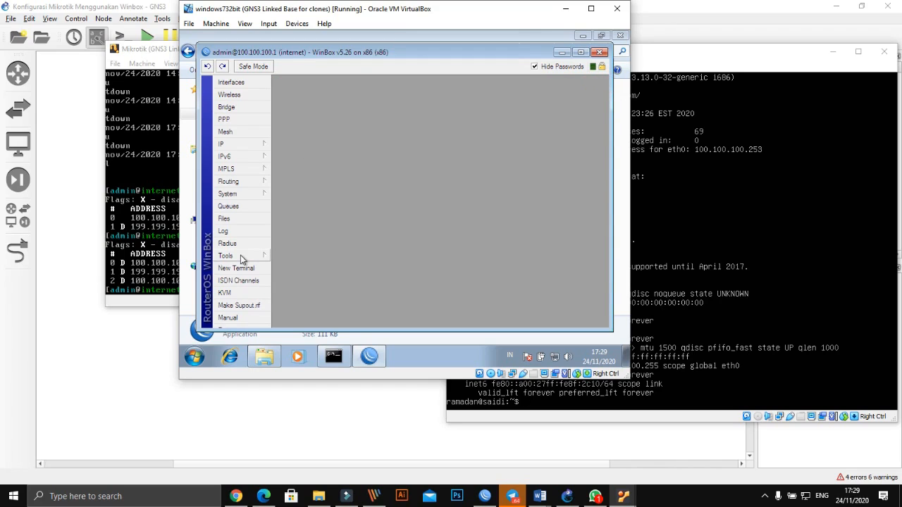
{"action": "left_click", "coordinate": [246, 193]}
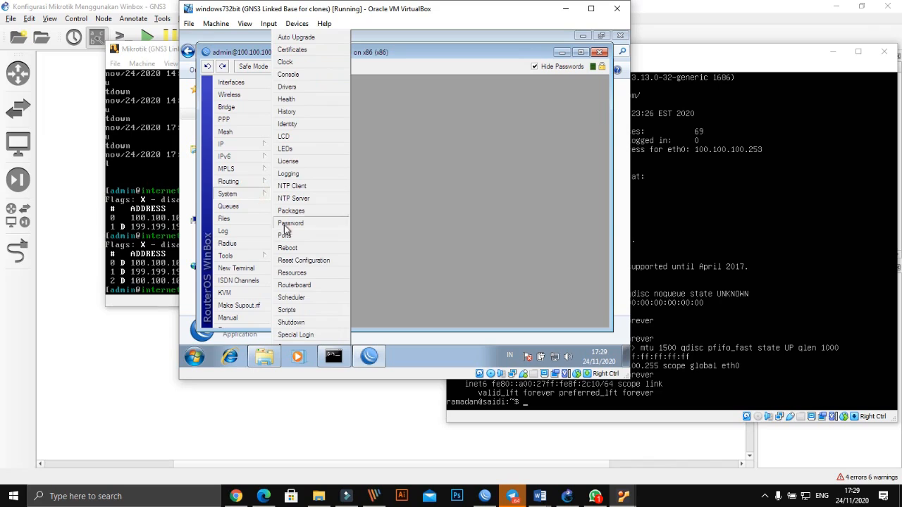
- Replace the router identity 'internet' with the new name in System > Identity and apply it
{"action": "left_click", "coordinate": [305, 124]}
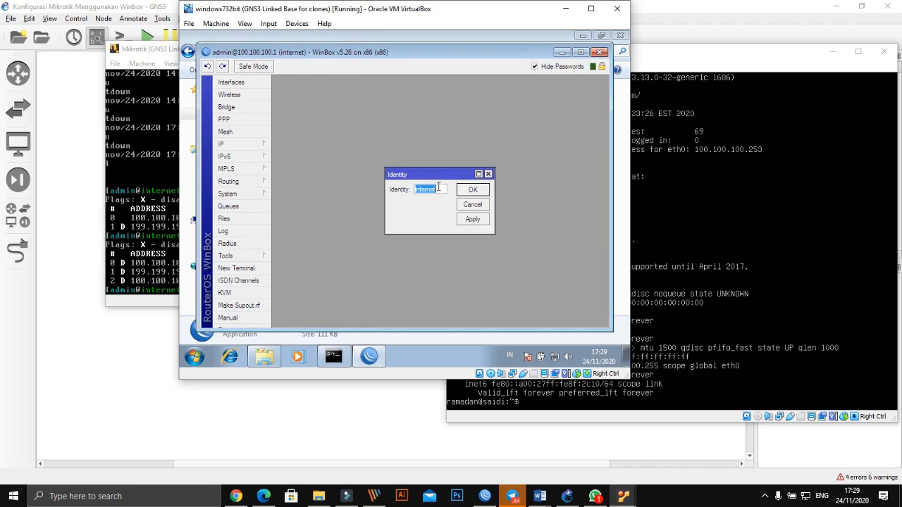
{"action": "key", "text": "BackSpace"}
{"action": "type", "text": "Saidi"}
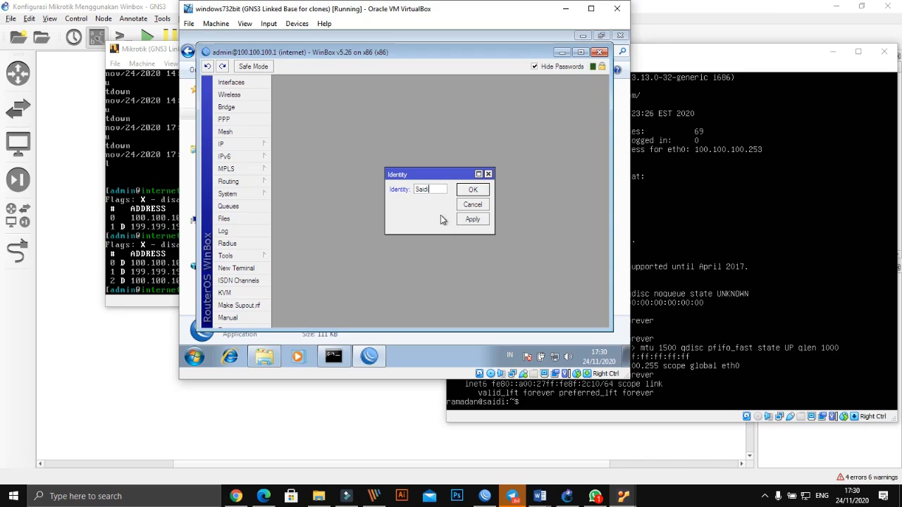
{"action": "left_click", "coordinate": [469, 220]}
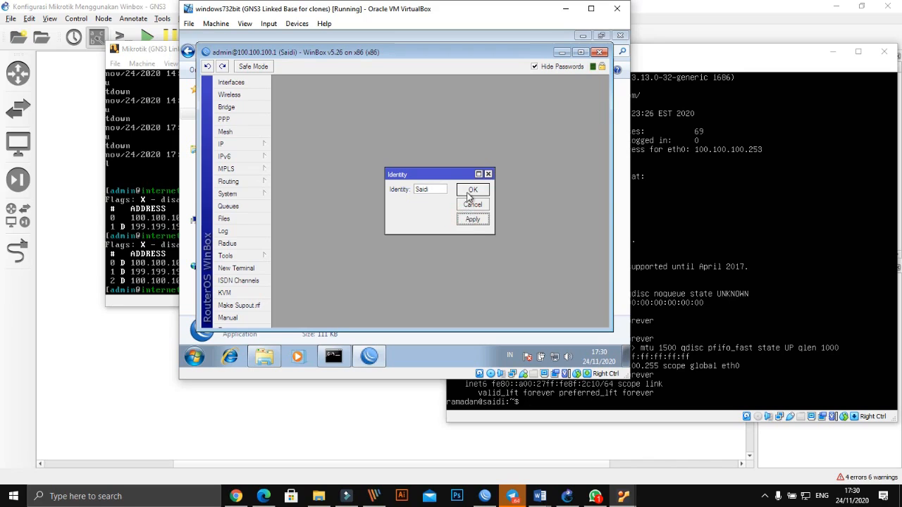
{"action": "left_click", "coordinate": [468, 191]}
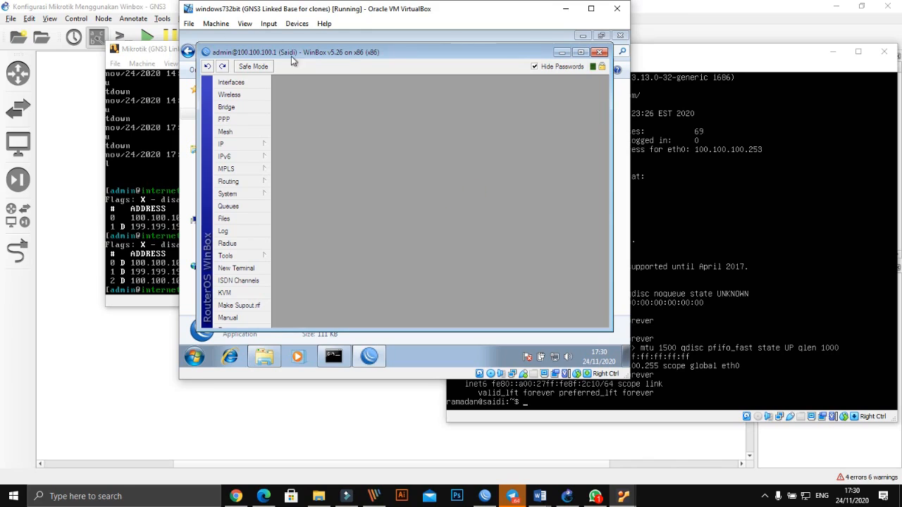
- Refresh the Mikrotik console prompt to show the new identity, then return to the Windows 7 VM
{"action": "left_click", "coordinate": [161, 48]}
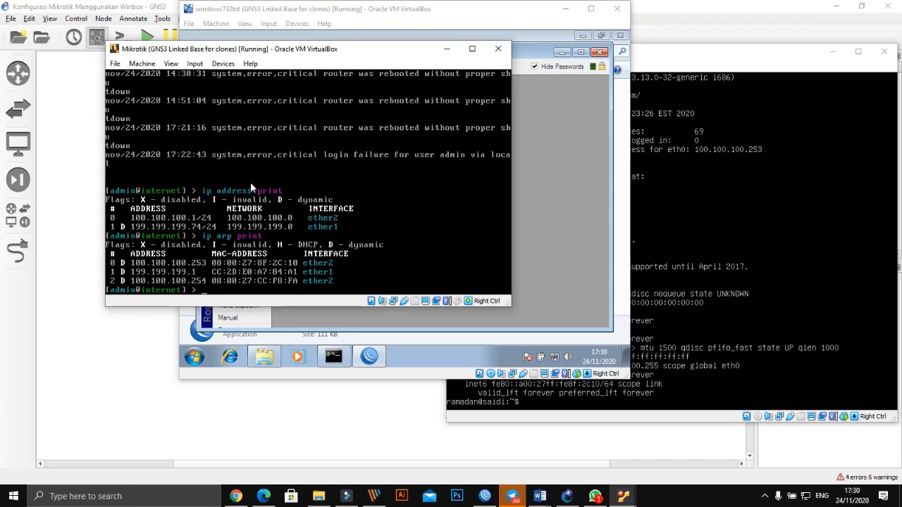
{"action": "key", "text": "Return"}
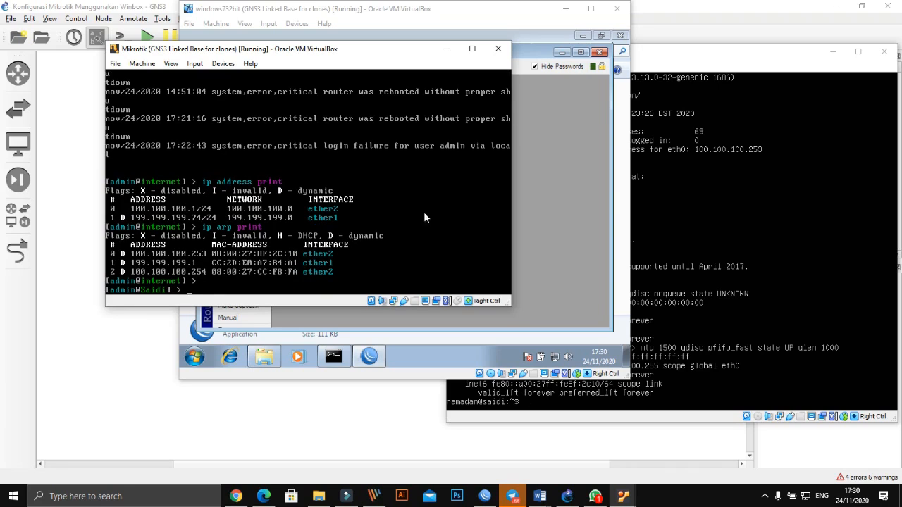
{"action": "left_click", "coordinate": [532, 207]}
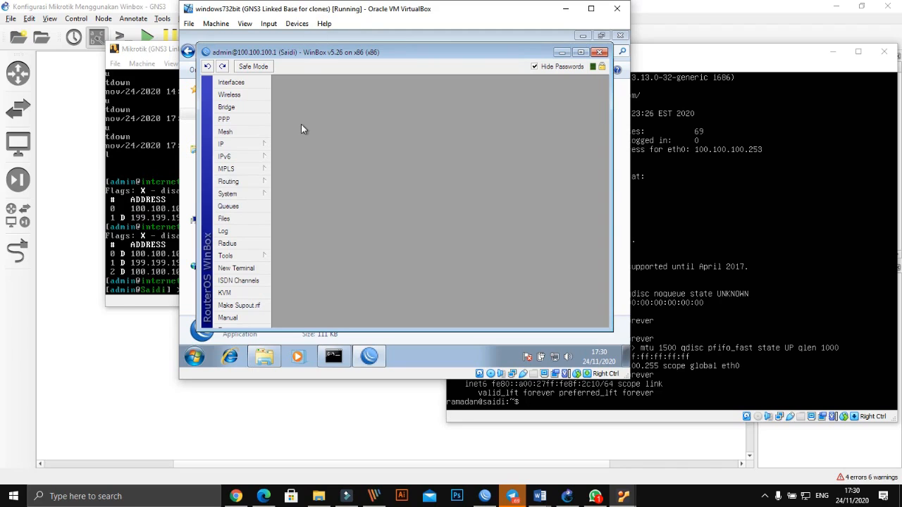
- Bring the WinBox session to 100.100.100.1 forward and start a New Terminal
{"action": "left_click", "coordinate": [148, 50]}
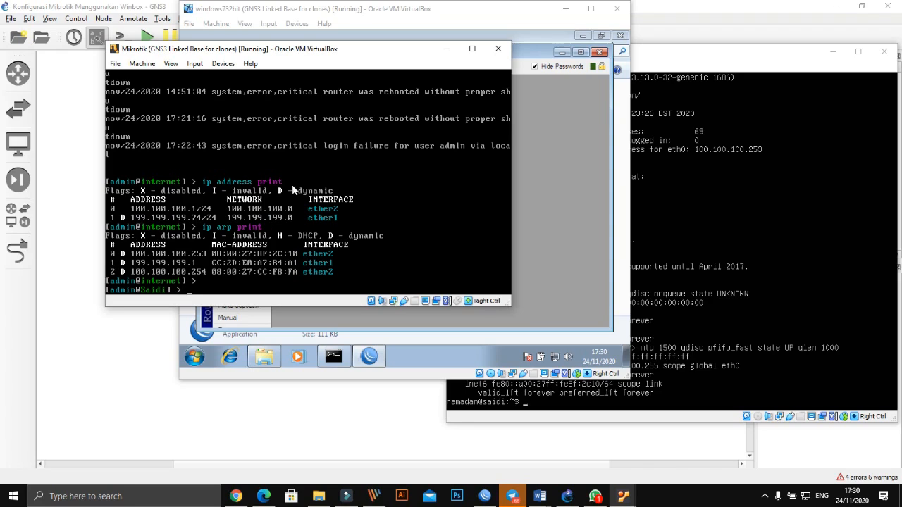
{"action": "left_click", "coordinate": [552, 194]}
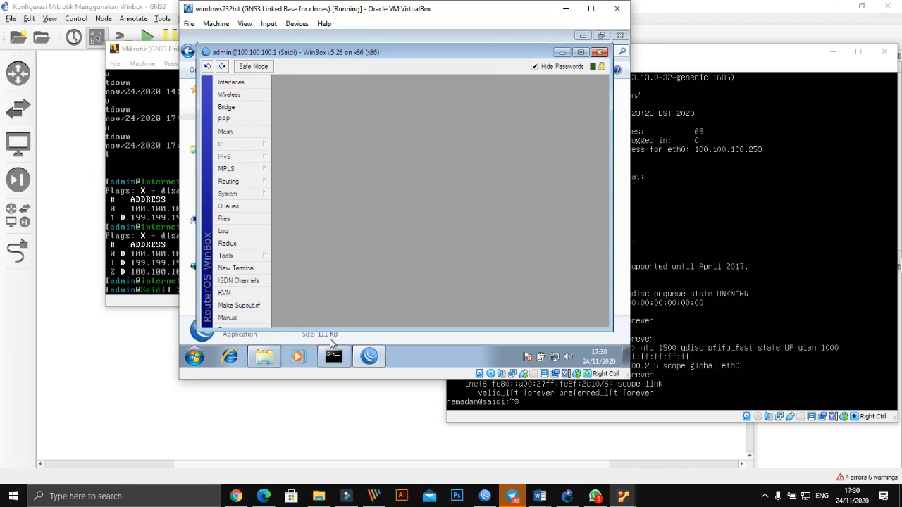
{"action": "left_click", "coordinate": [252, 269]}
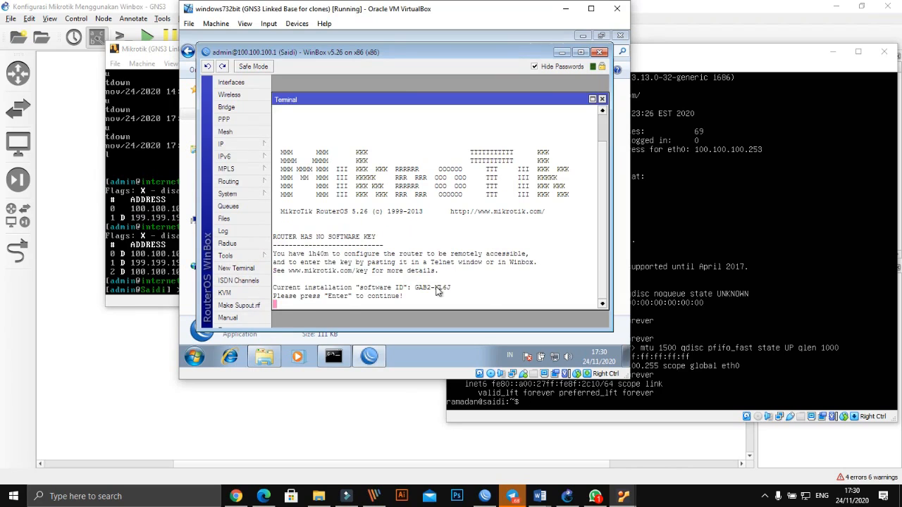
- Get past the licence notice to the router prompt, check the copy options, then close the terminal
{"action": "key", "text": "Return"}
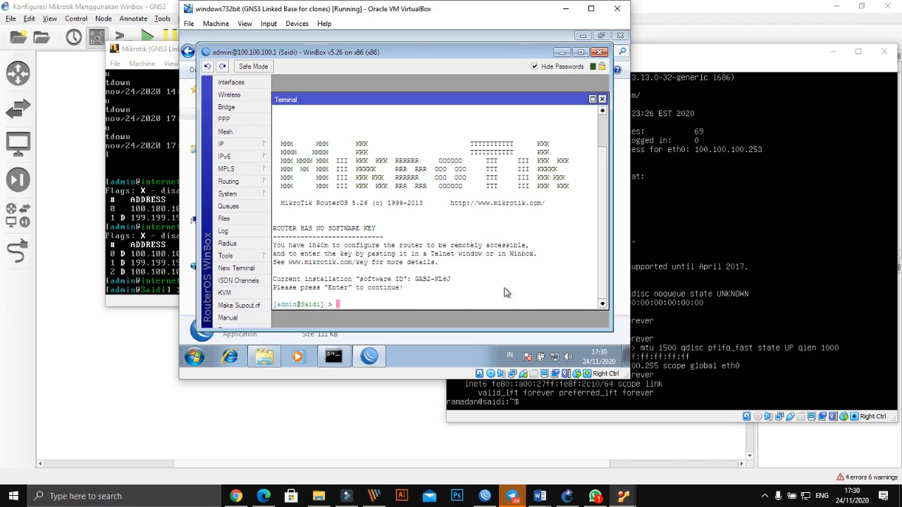
{"action": "right_click", "coordinate": [419, 292]}
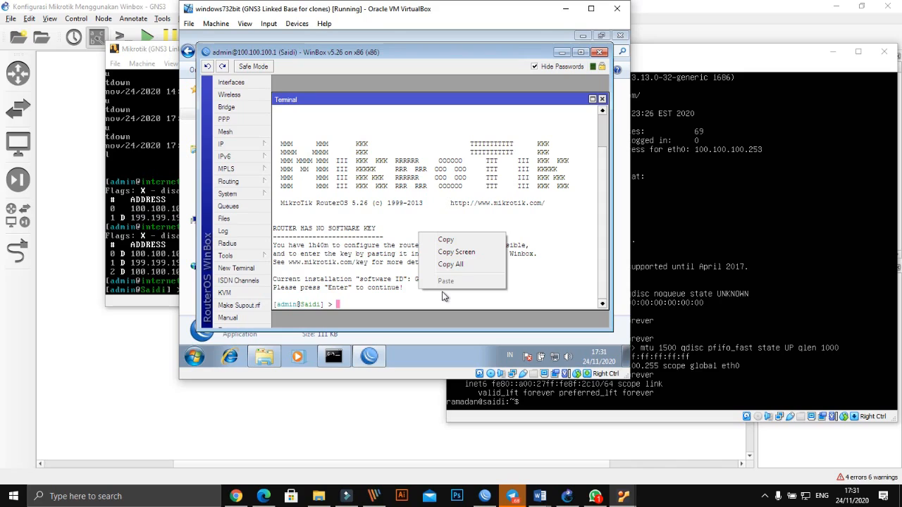
{"action": "left_click", "coordinate": [602, 98]}
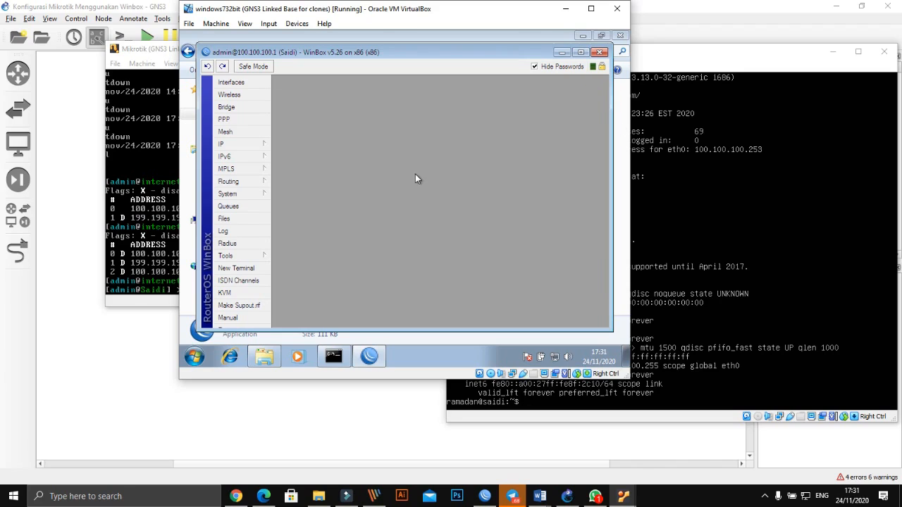
- In IP > Addresses, add a new entry with address 10.10.10.1/24
{"action": "left_click", "coordinate": [245, 139]}
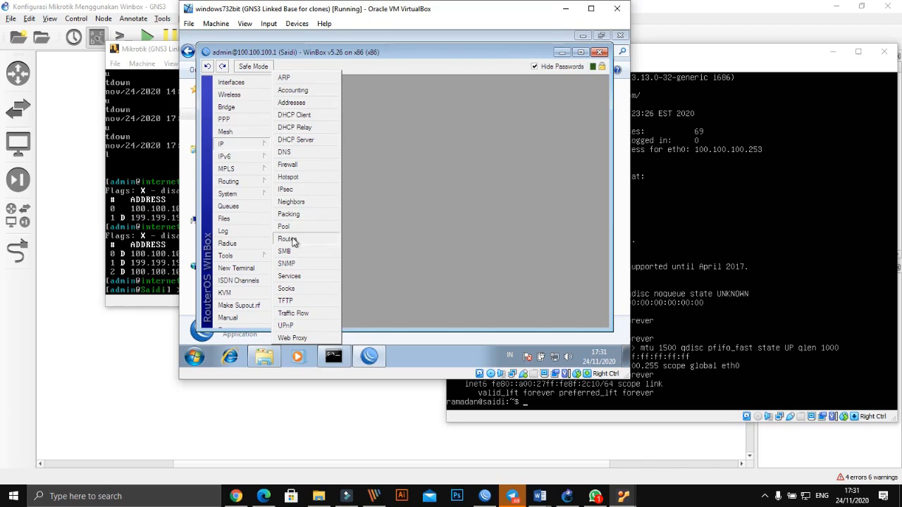
{"action": "left_click", "coordinate": [289, 104]}
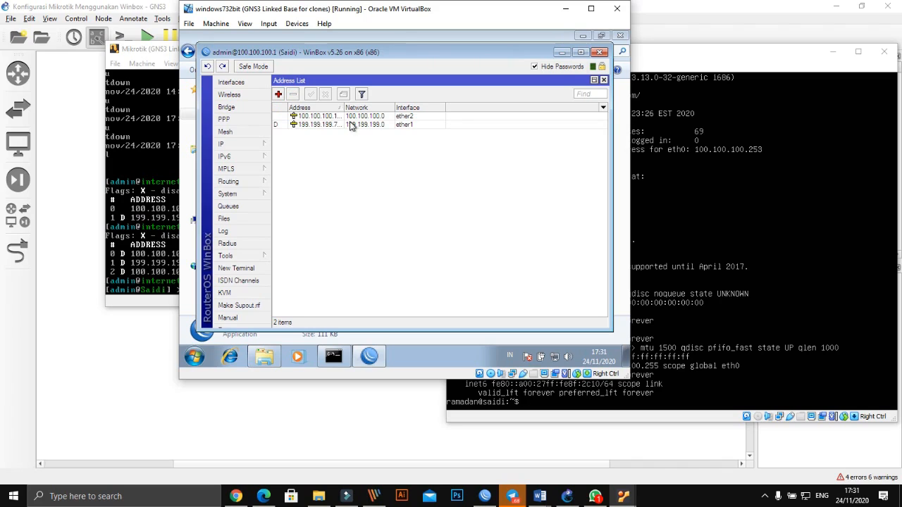
{"action": "left_click", "coordinate": [278, 95]}
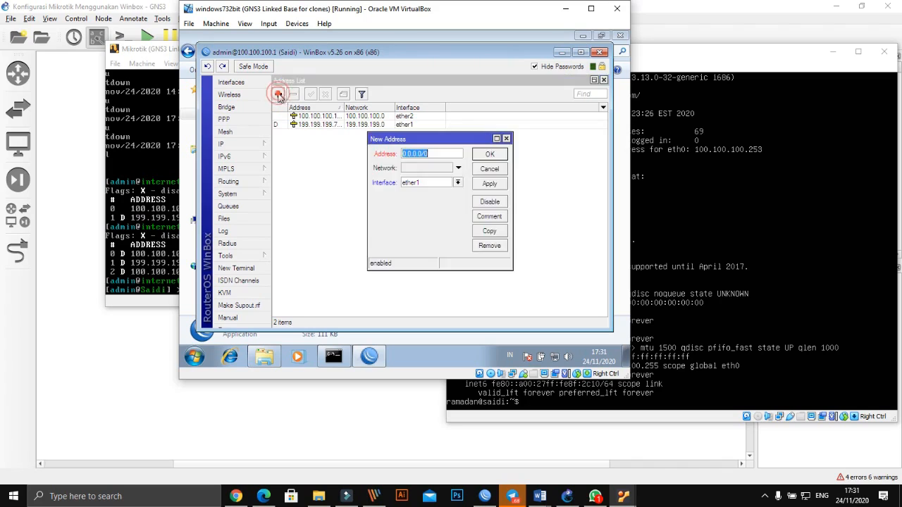
{"action": "left_click", "coordinate": [416, 164]}
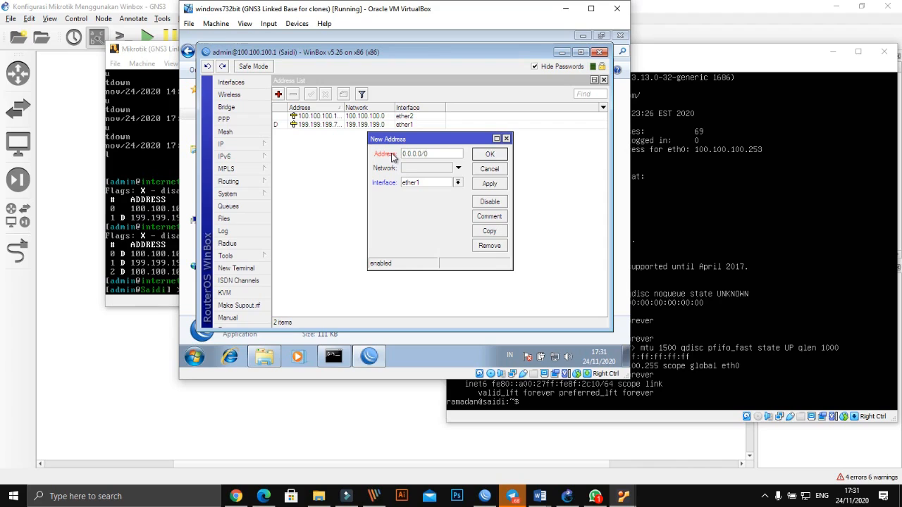
{"action": "key", "text": "BackSpace"}
{"action": "key", "text": "BackSpace"}
{"action": "key", "text": "BackSpace"}
{"action": "key", "text": "BackSpace"}
{"action": "key", "text": "BackSpace"}
{"action": "key", "text": "BackSpace"}
{"action": "key", "text": "BackSpace"}
{"action": "key", "text": "BackSpace"}
{"action": "type", "text": "2"}
{"action": "type", "text": "0"}
{"action": "key", "text": "BackSpace"}
{"action": "key", "text": "BackSpace"}
{"action": "type", "text": "10.1"}
- Assign the new address to interface ether3, then apply and confirm it
{"action": "left_click", "coordinate": [459, 182]}
{"action": "left_click", "coordinate": [448, 199]}
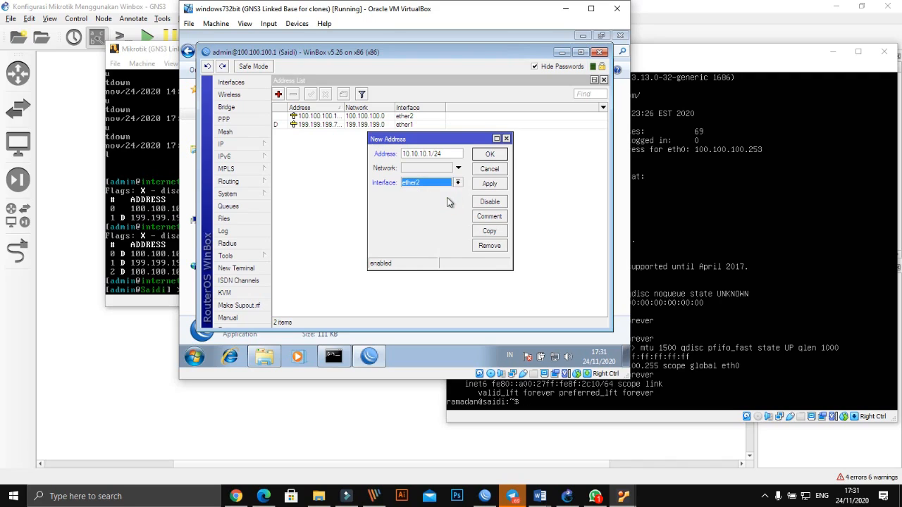
{"action": "left_click", "coordinate": [458, 182]}
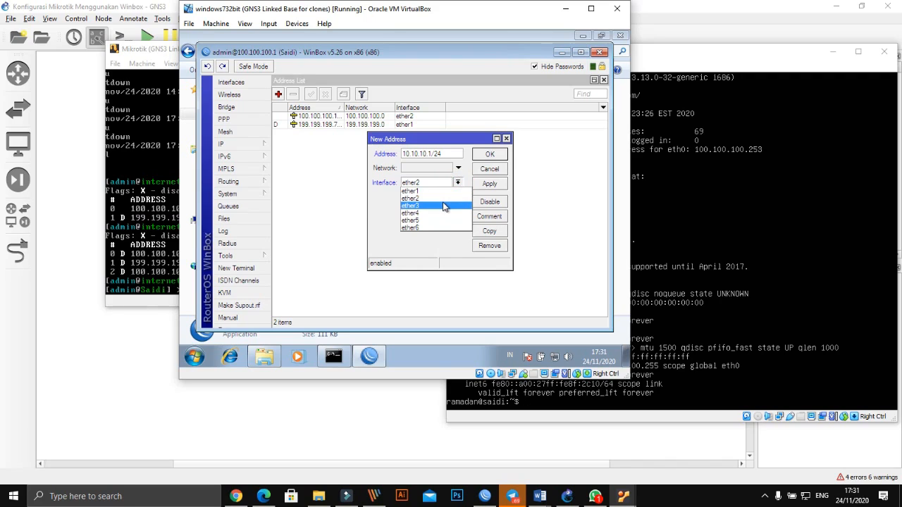
{"action": "left_click", "coordinate": [445, 206]}
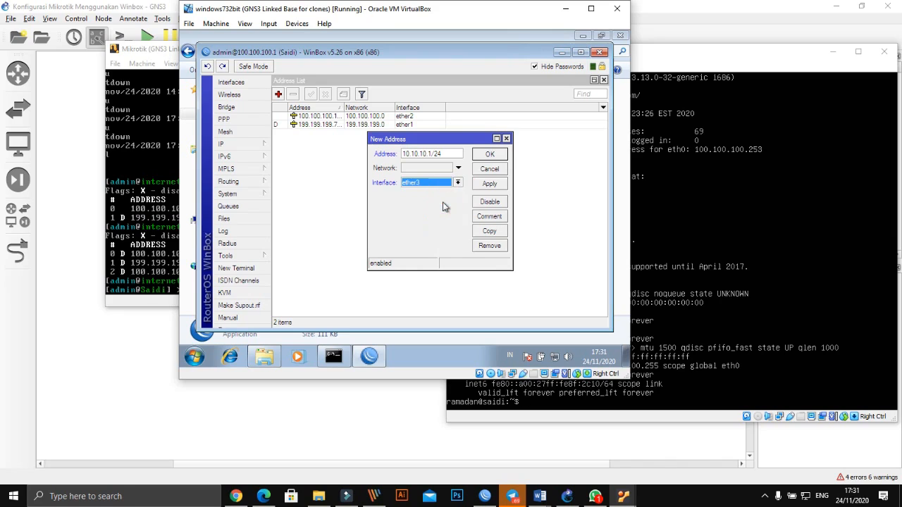
{"action": "left_click", "coordinate": [493, 185]}
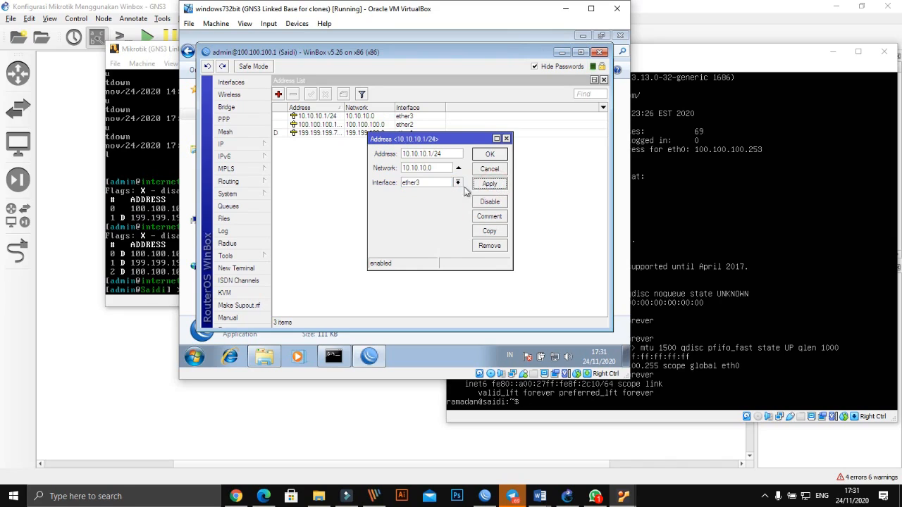
{"action": "left_click", "coordinate": [490, 155]}
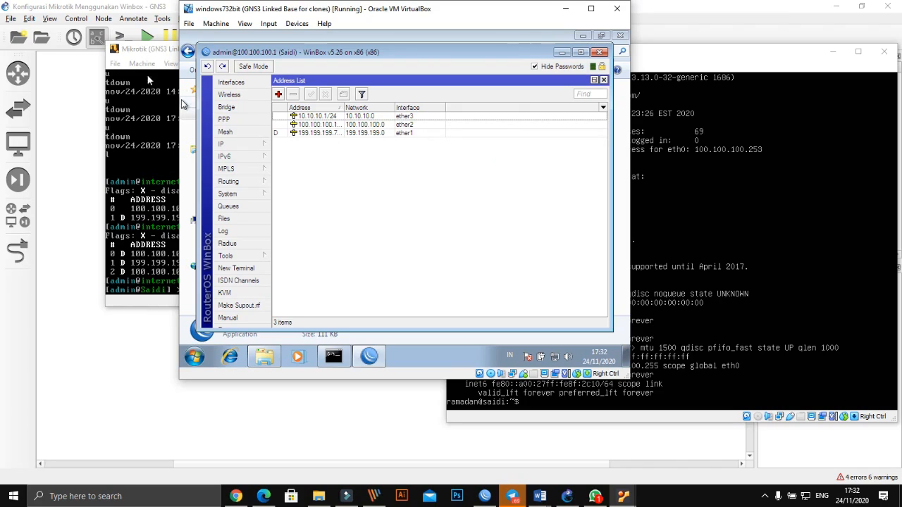
{"action": "left_click", "coordinate": [143, 50]}
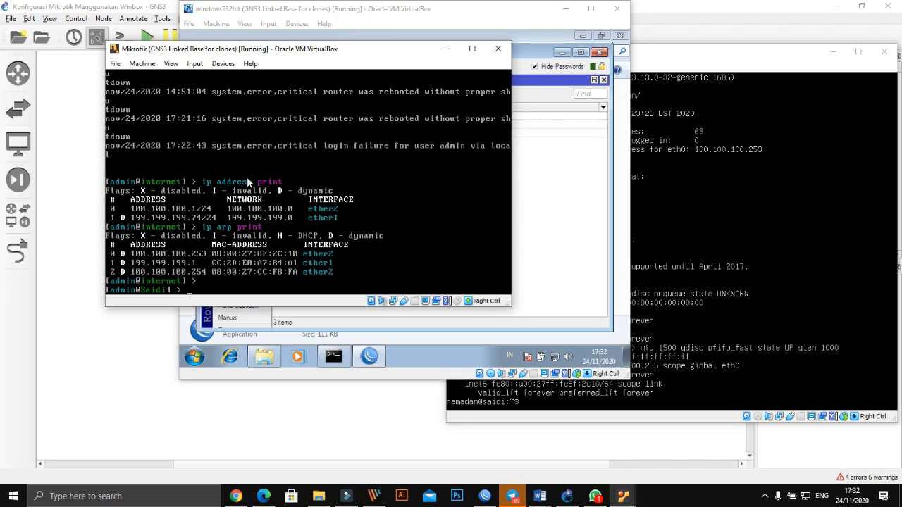
- Run 'ip address print' in the router console to verify 10.10.10.1/24, then return to GNS3
{"action": "type", "text": "ip address print"}
{"action": "key", "text": "Return"}
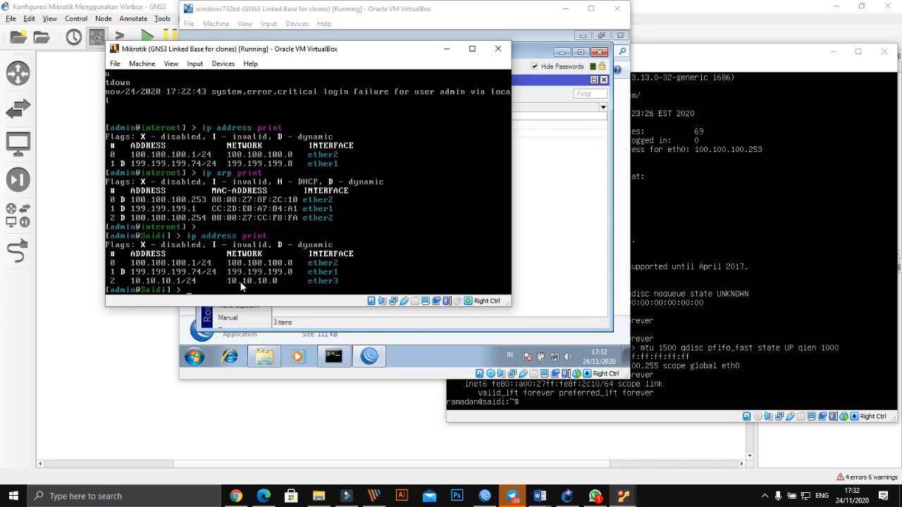
{"action": "left_click", "coordinate": [569, 499]}
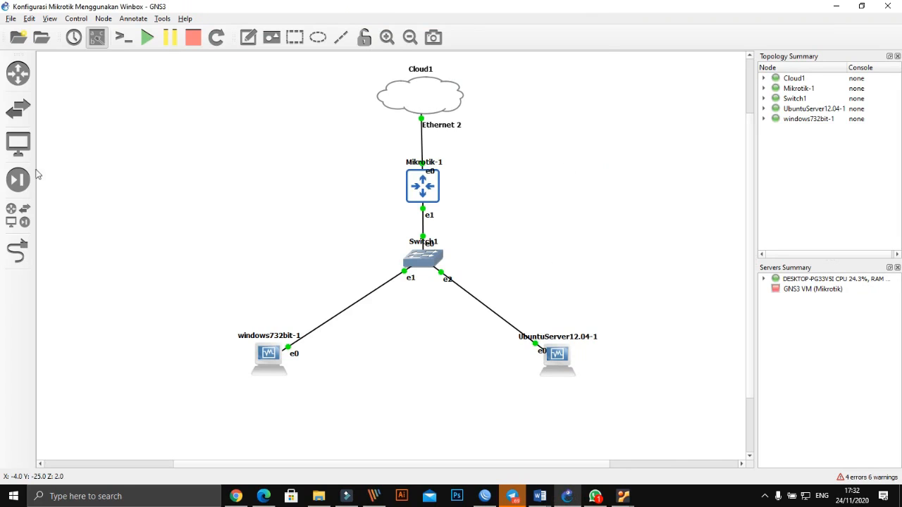
{"action": "left_click", "coordinate": [24, 223]}
- Place an Ethernet hub (Hub1) and a VPCS computer (PC1) on the canvas beside the router
{"action": "left_click_drag", "start_coordinate": [67, 129], "coordinate": [560, 203]}
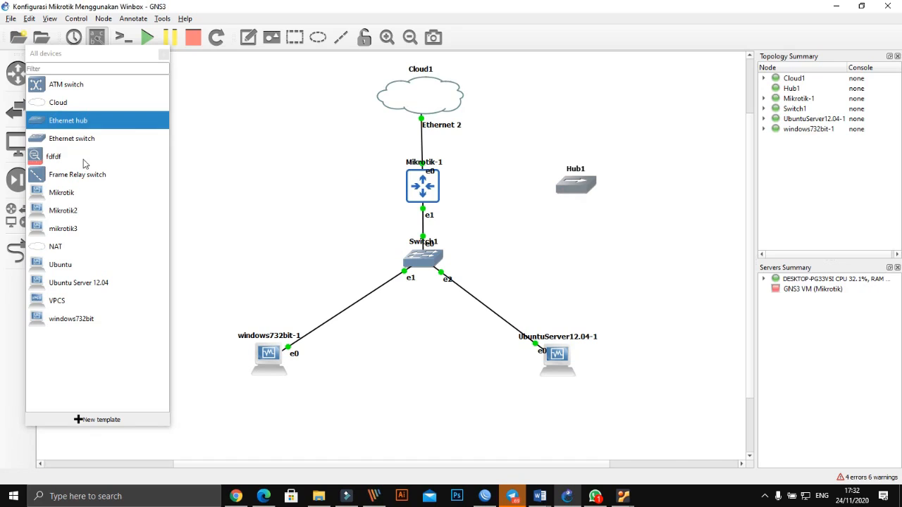
{"action": "left_click_drag", "start_coordinate": [56, 304], "coordinate": [672, 195]}
{"action": "left_click_drag", "start_coordinate": [591, 190], "coordinate": [588, 187]}
{"action": "left_click_drag", "start_coordinate": [700, 209], "coordinate": [688, 198]}
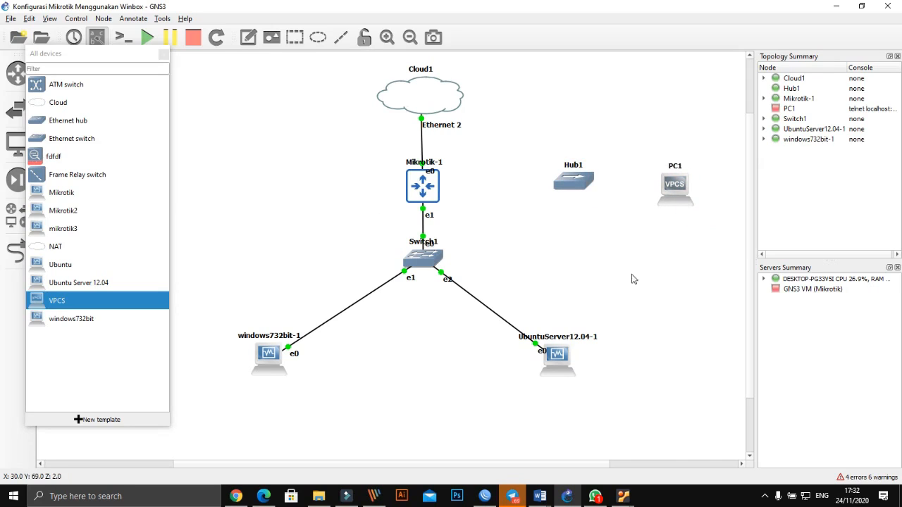
{"action": "left_click", "coordinate": [163, 55]}
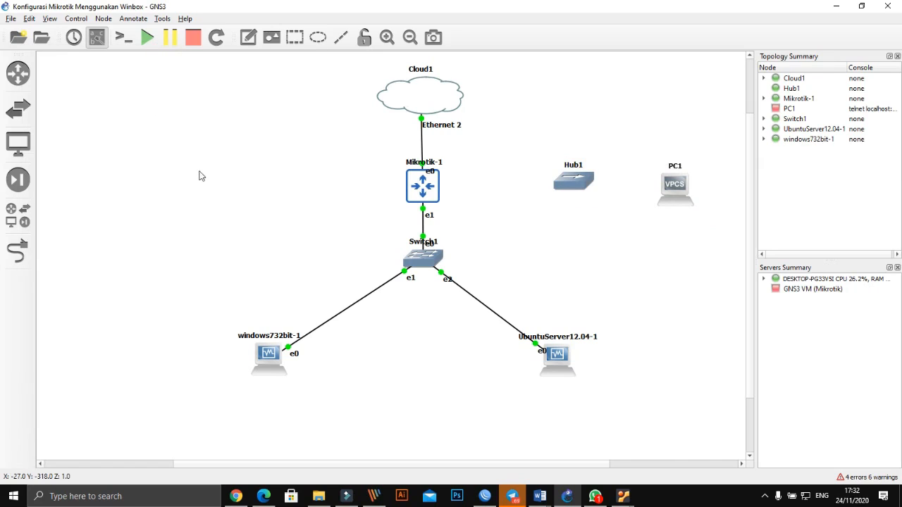
- Link Mikrotik-1 Ethernet2 to Hub1 Ethernet0, and Hub1 Ethernet1 to PC1 Ethernet0
{"action": "left_click", "coordinate": [28, 259]}
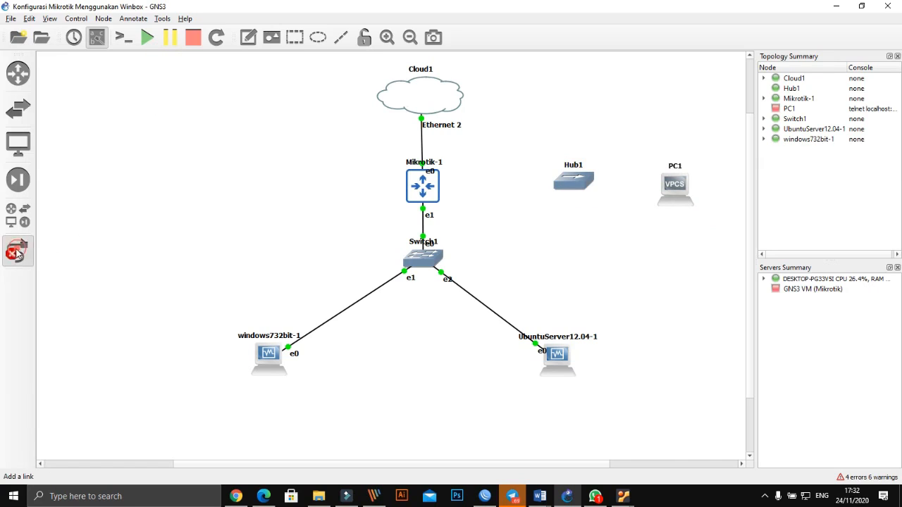
{"action": "left_click", "coordinate": [429, 189]}
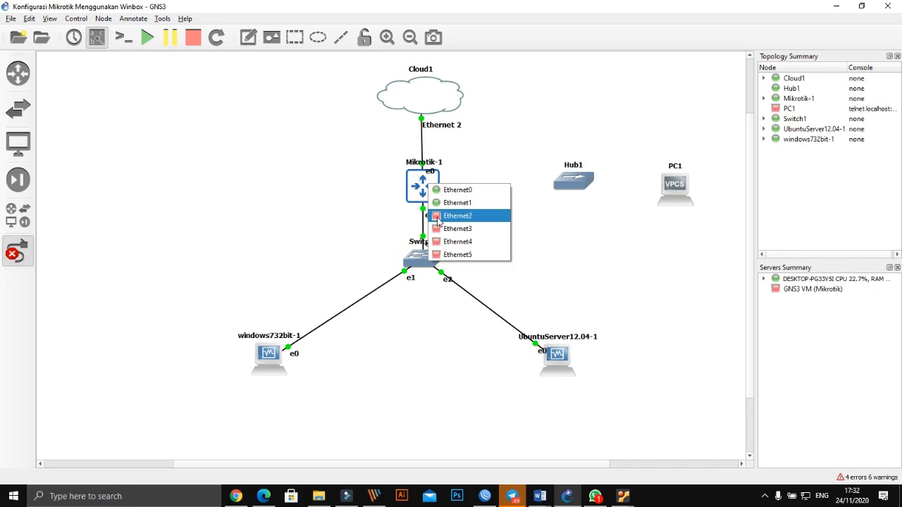
{"action": "left_click", "coordinate": [438, 220]}
{"action": "left_click", "coordinate": [563, 183]}
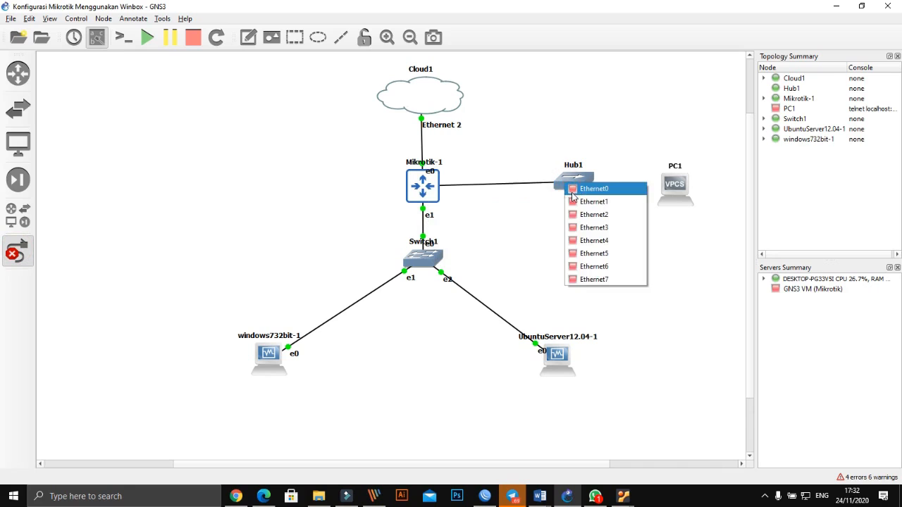
{"action": "left_click", "coordinate": [572, 193]}
{"action": "left_click", "coordinate": [575, 188]}
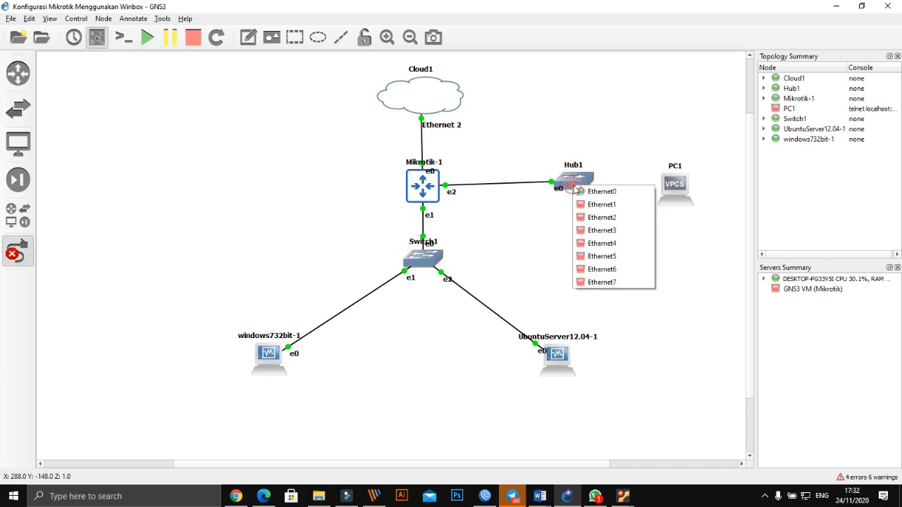
{"action": "left_click", "coordinate": [601, 204]}
{"action": "left_click", "coordinate": [675, 188]}
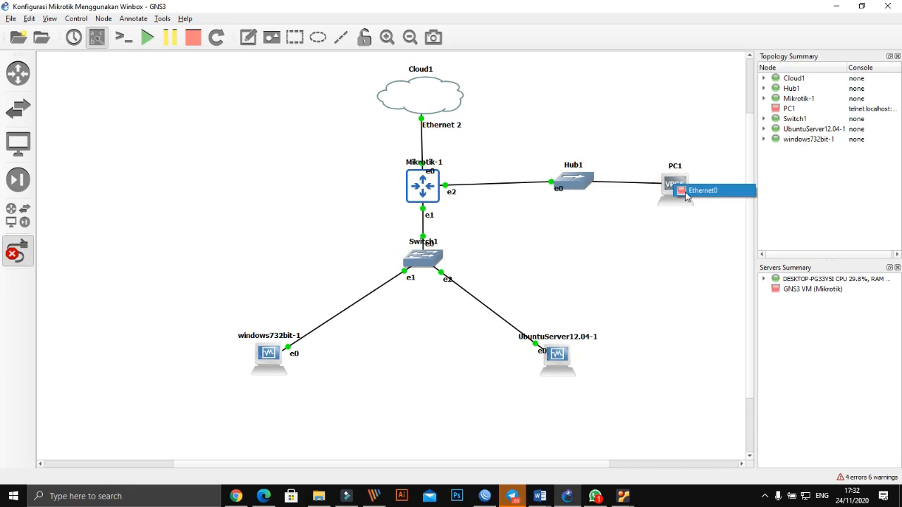
{"action": "left_click", "coordinate": [688, 196]}
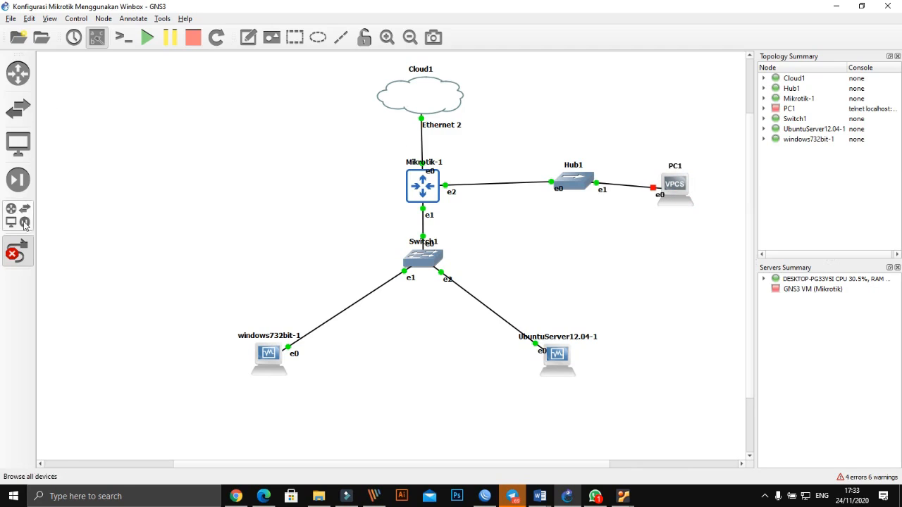
{"action": "left_click", "coordinate": [19, 257]}
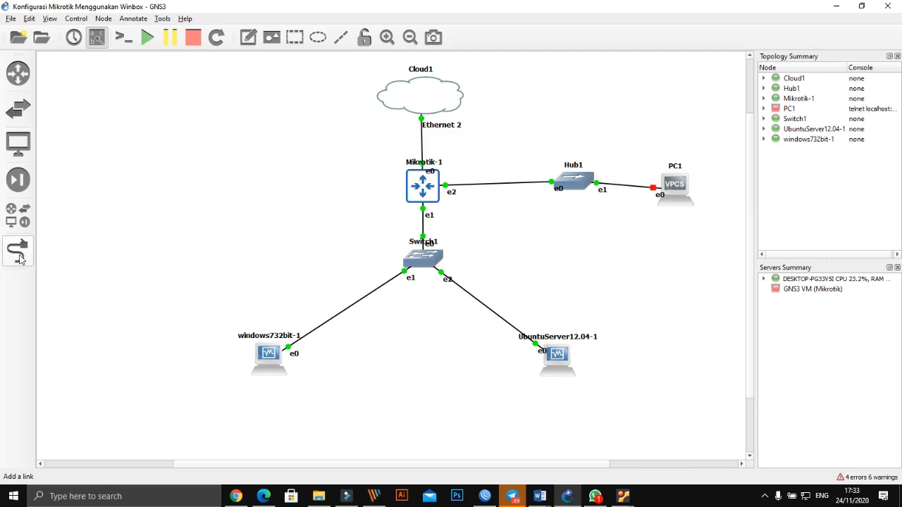
- Start PC1 and move it below and to the right of Hub1
{"action": "left_click_drag", "start_coordinate": [586, 180], "coordinate": [556, 182]}
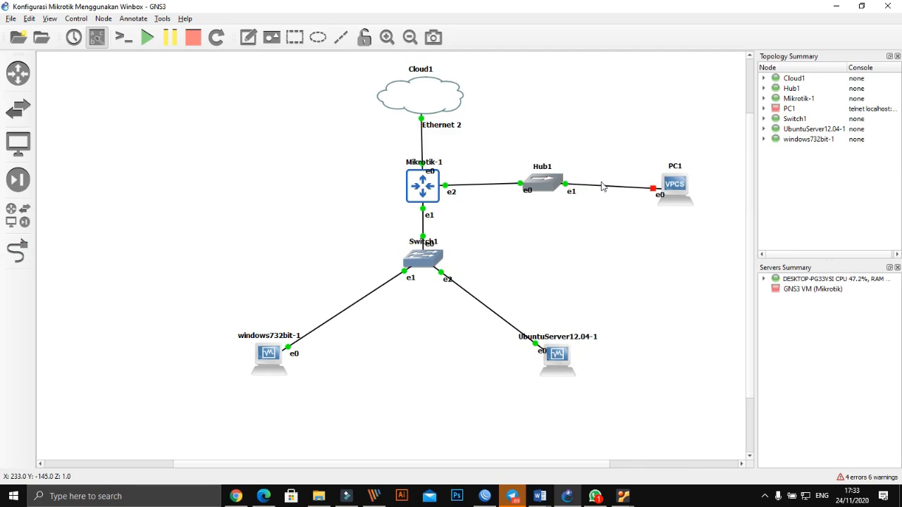
{"action": "left_click_drag", "start_coordinate": [677, 191], "coordinate": [674, 182]}
{"action": "right_click", "coordinate": [669, 178]}
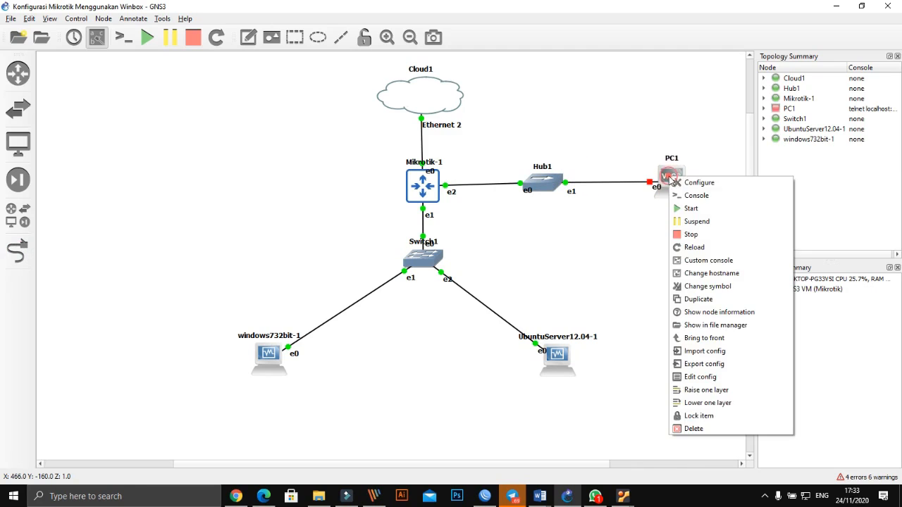
{"action": "left_click", "coordinate": [698, 210]}
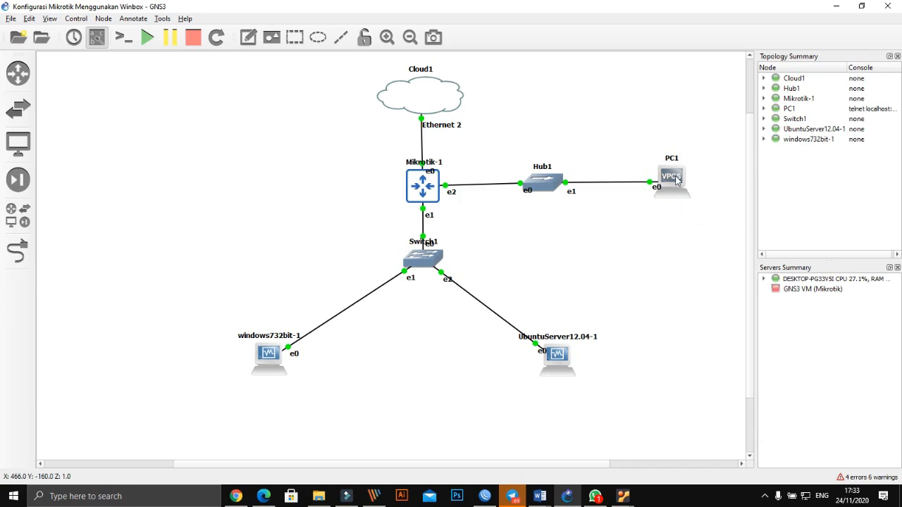
{"action": "left_click", "coordinate": [624, 494]}
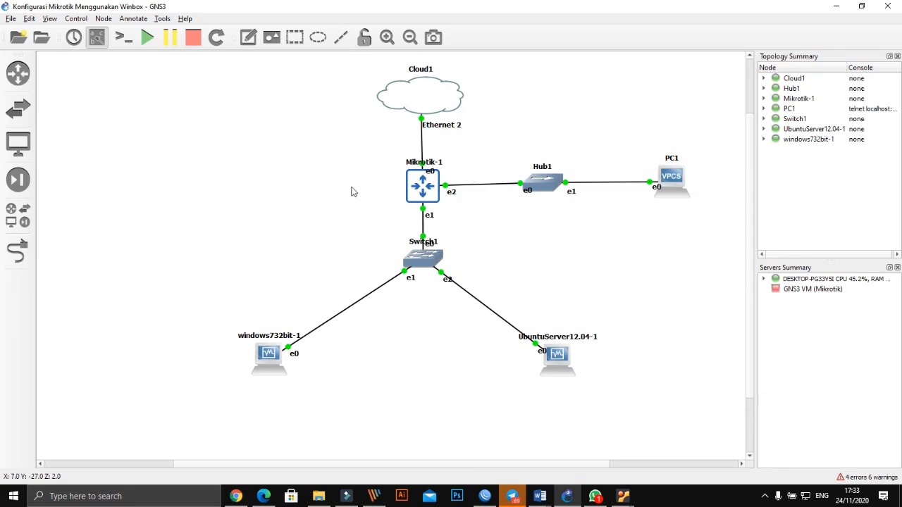
{"action": "left_click_drag", "start_coordinate": [675, 189], "coordinate": [639, 258]}
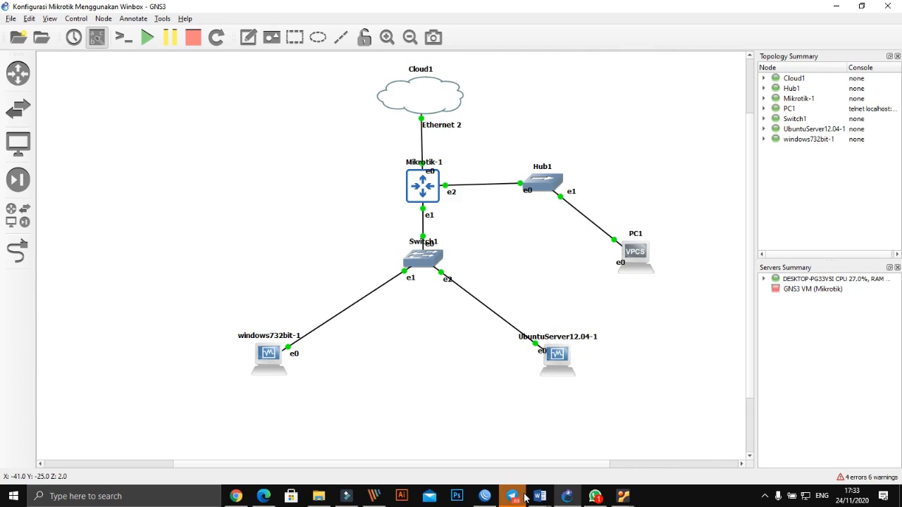
{"action": "mouse_move", "coordinate": [526, 498]}
- Open a new WinBox terminal and run 'ip address print' to list 10.10.10.1/24 on ether3
{"action": "mouse_move", "coordinate": [621, 497]}
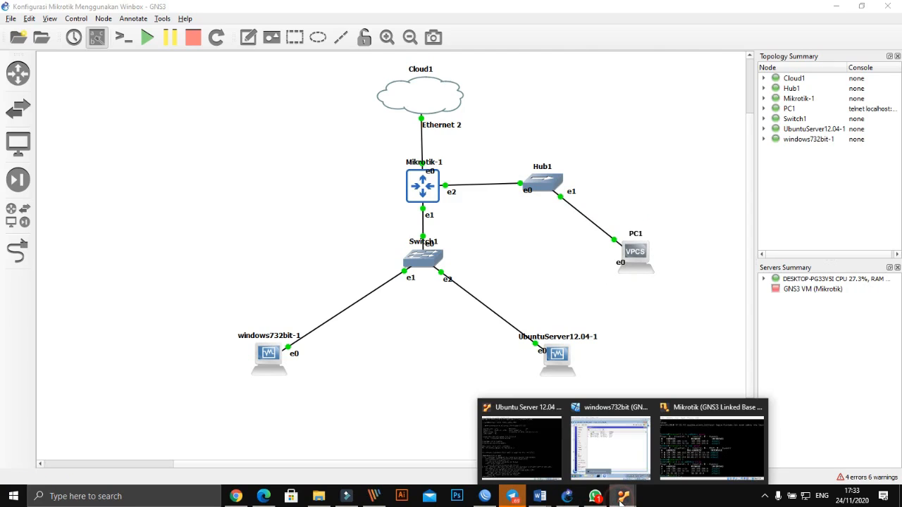
{"action": "left_click", "coordinate": [600, 452]}
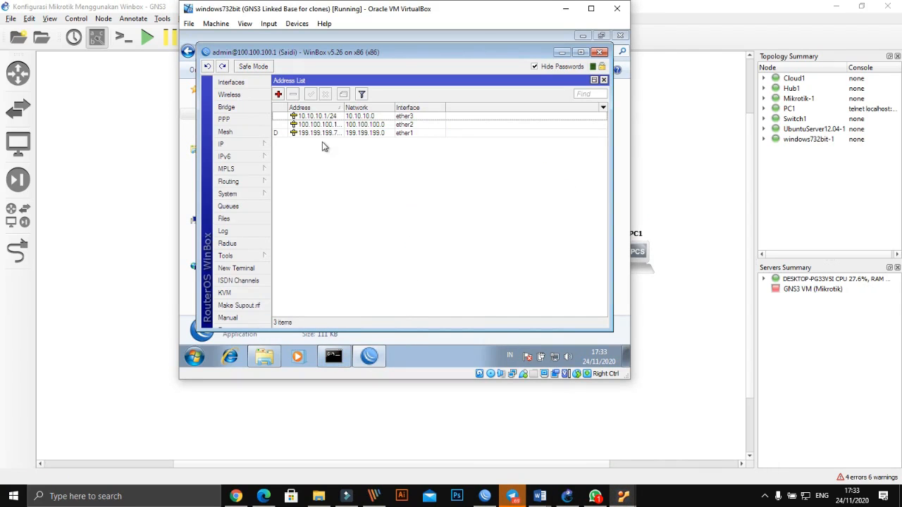
{"action": "left_click", "coordinate": [240, 268]}
{"action": "key", "text": "Return"}
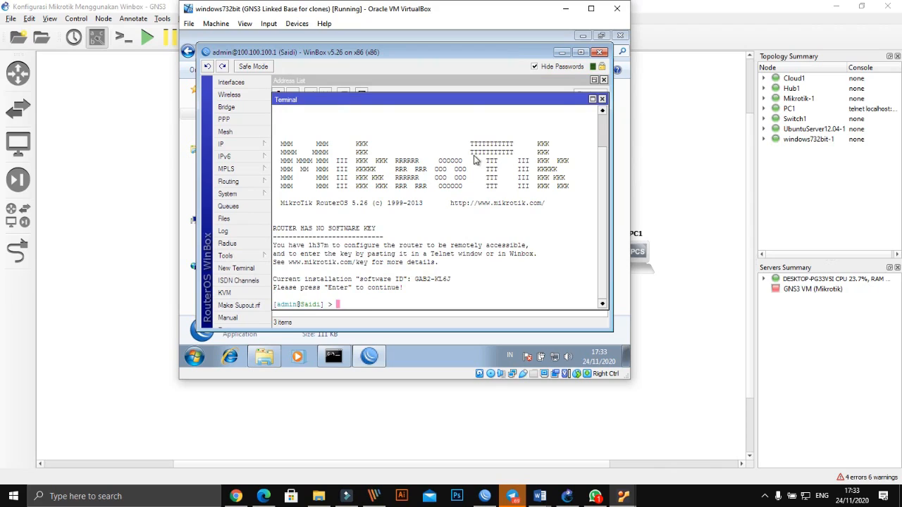
{"action": "type", "text": "ip ad"}
{"action": "key", "text": "Tab"}
{"action": "type", "text": "print"}
{"action": "key", "text": "Return"}
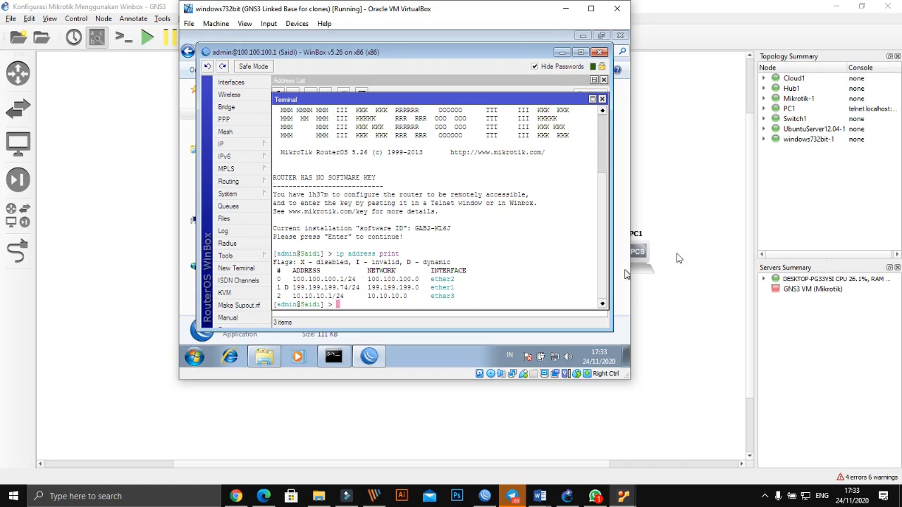
- Open the consoles of PC1 and Mikrotik-1 from the canvas, then return to the topology
{"action": "left_click", "coordinate": [709, 197]}
{"action": "right_click", "coordinate": [638, 249]}
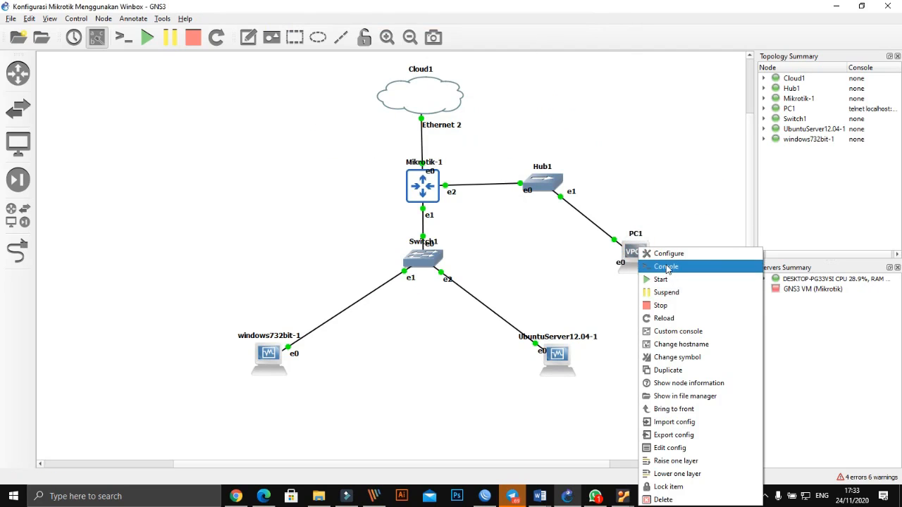
{"action": "left_click", "coordinate": [665, 204]}
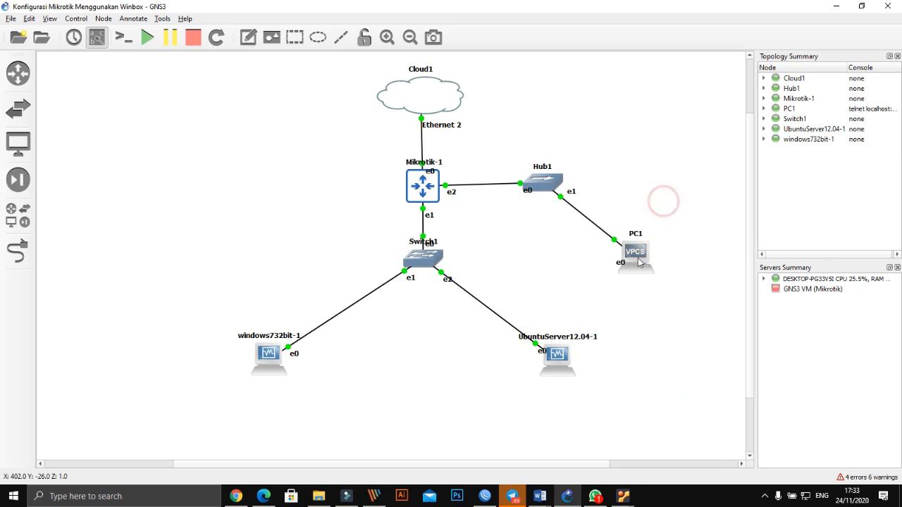
{"action": "right_click", "coordinate": [635, 255]}
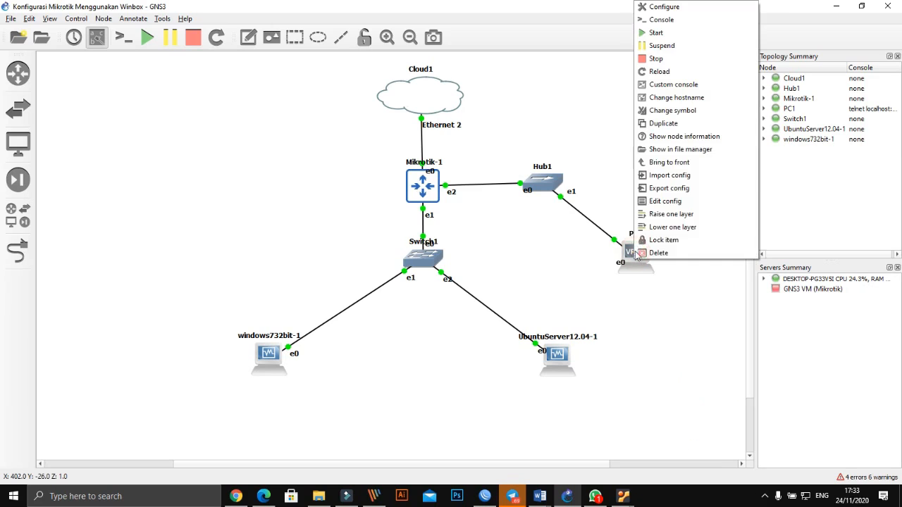
{"action": "left_click", "coordinate": [667, 19]}
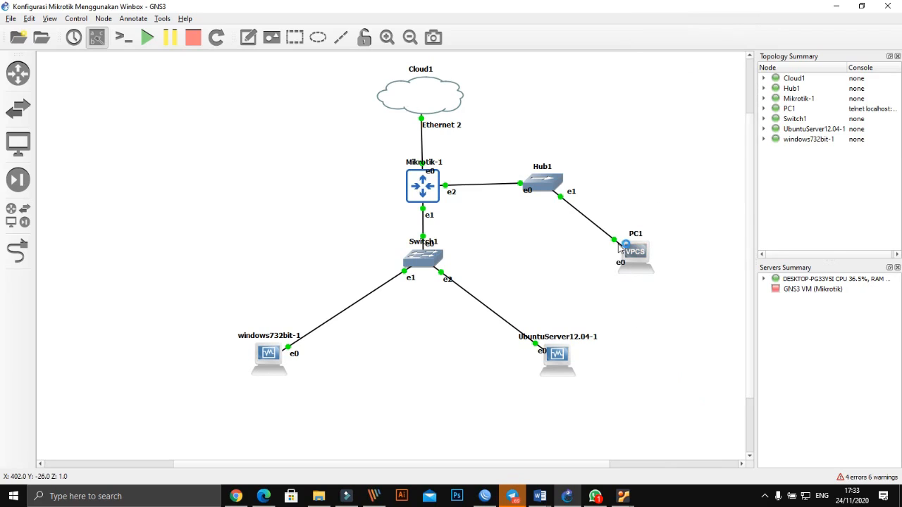
{"action": "double_click", "coordinate": [433, 189]}
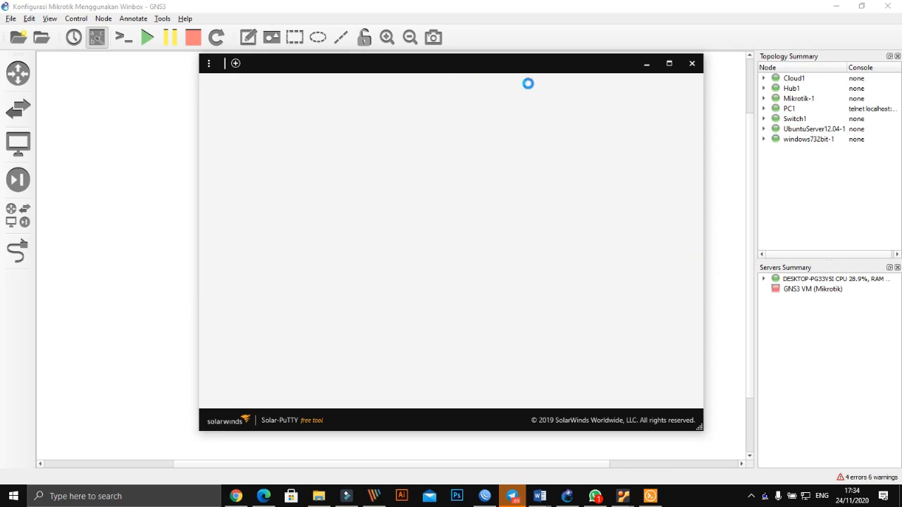
{"action": "left_click", "coordinate": [712, 333]}
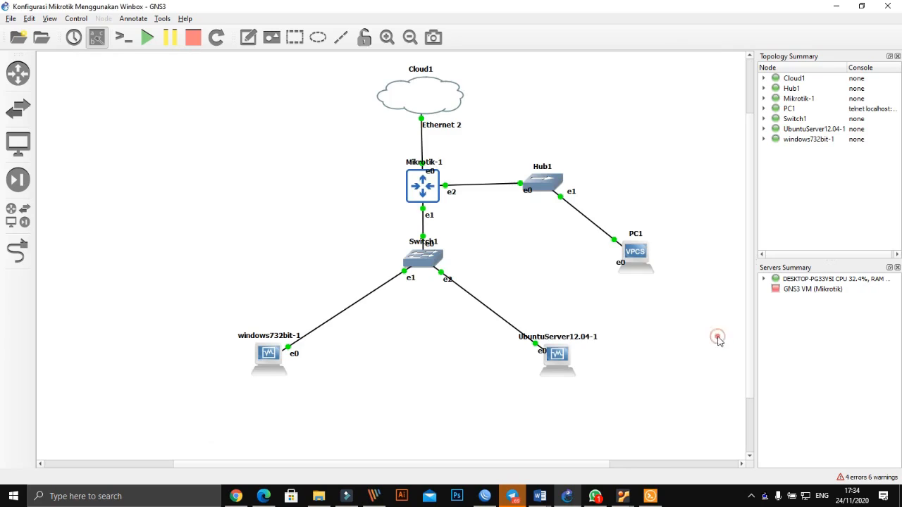
- Bring the Windows 7 VM's WinBox session forward and browse its Routing and MPLS menus
{"action": "left_click", "coordinate": [489, 497]}
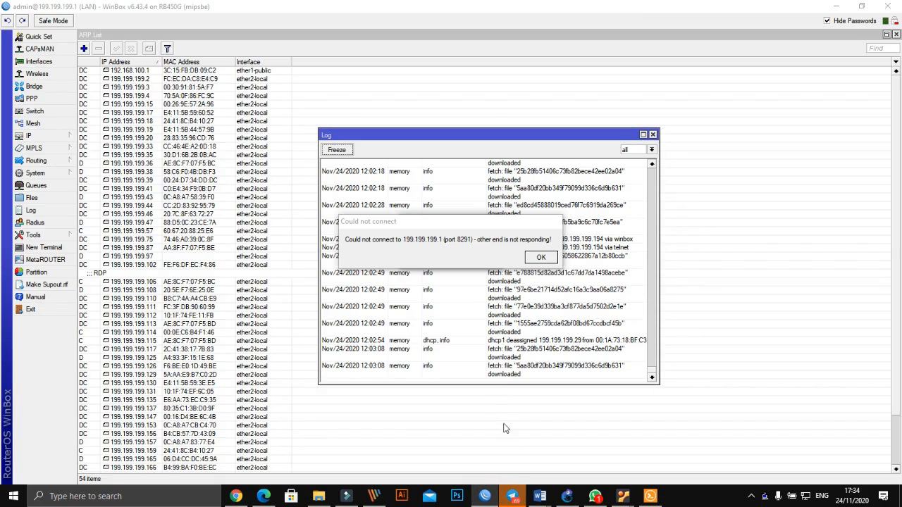
{"action": "mouse_move", "coordinate": [619, 497]}
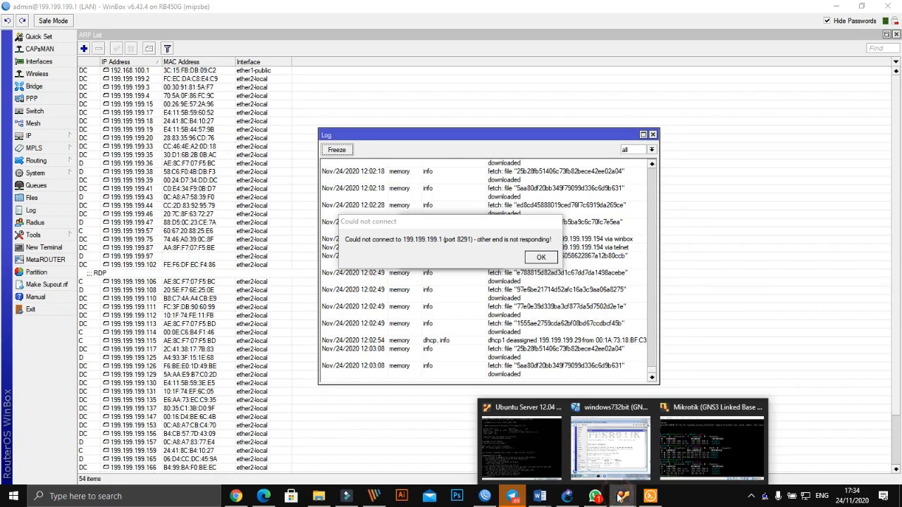
{"action": "left_click", "coordinate": [610, 455]}
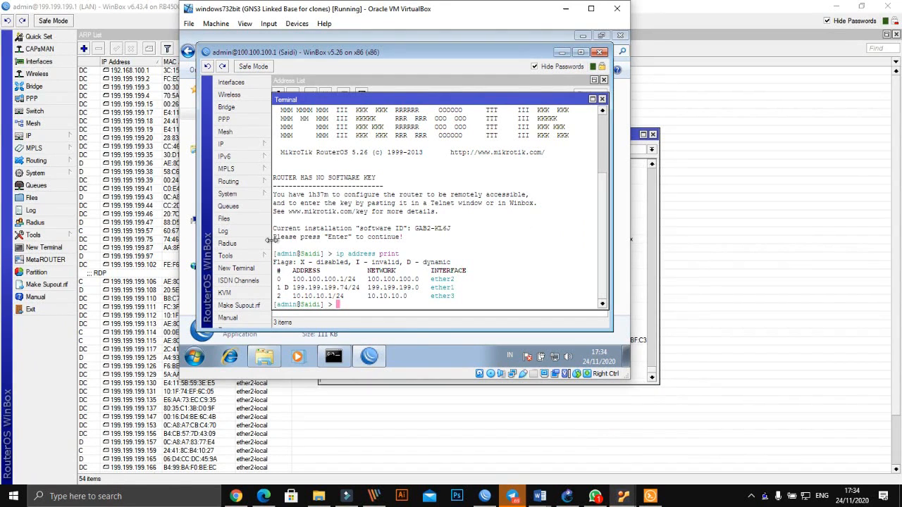
{"action": "left_click", "coordinate": [255, 187]}
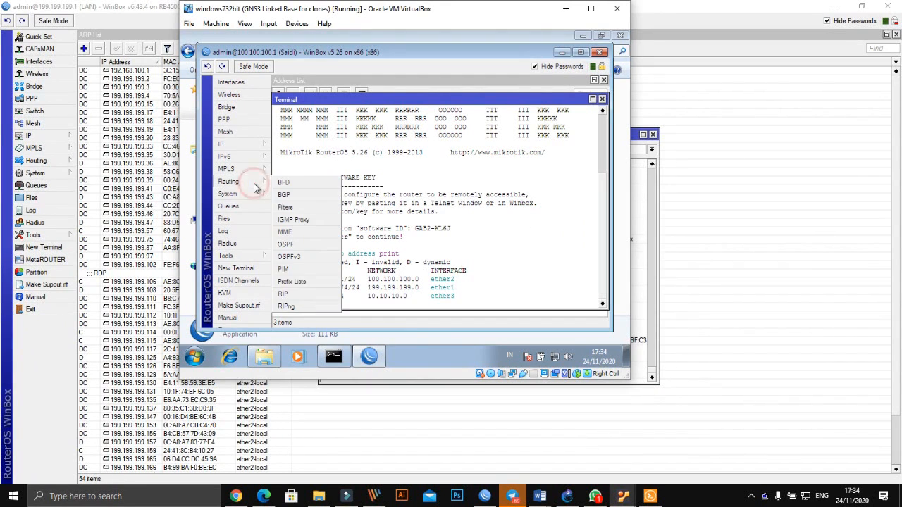
{"action": "left_click", "coordinate": [263, 172]}
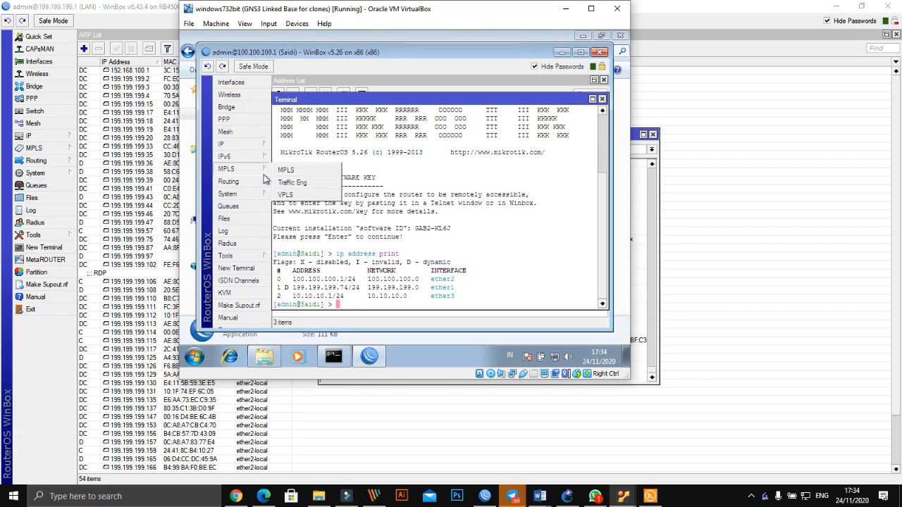
{"action": "left_click", "coordinate": [252, 186]}
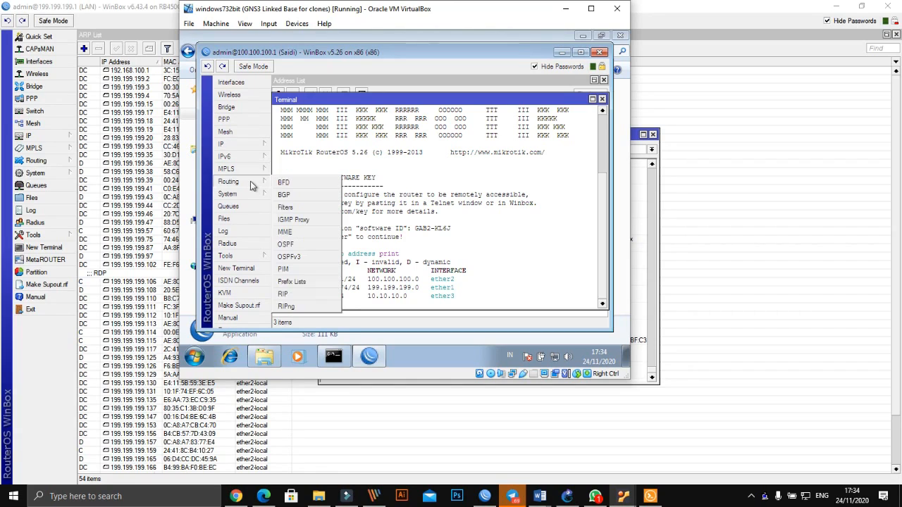
{"action": "mouse_move", "coordinate": [250, 173]}
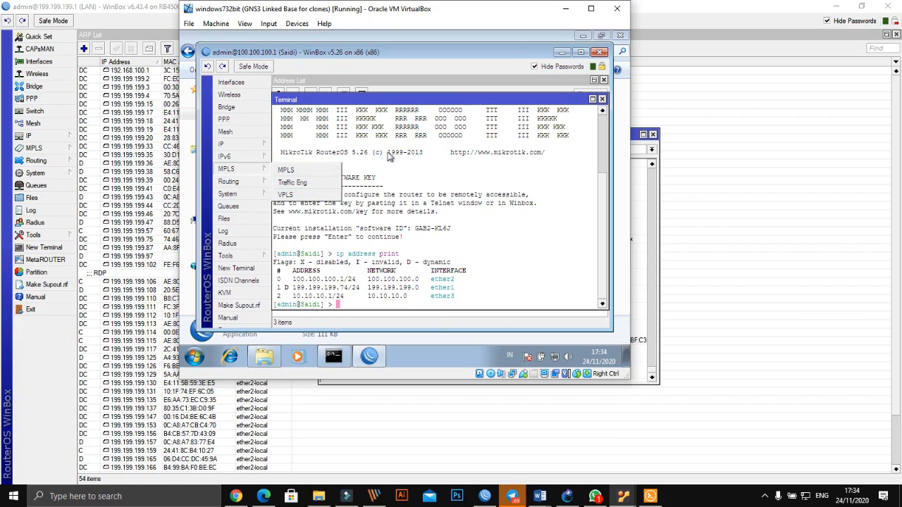
{"action": "left_click", "coordinate": [489, 167]}
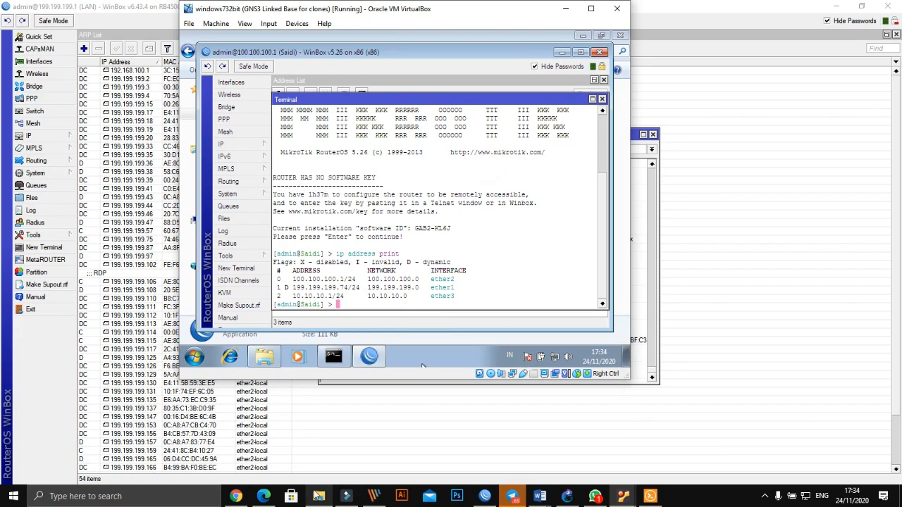
{"action": "left_click", "coordinate": [239, 496]}
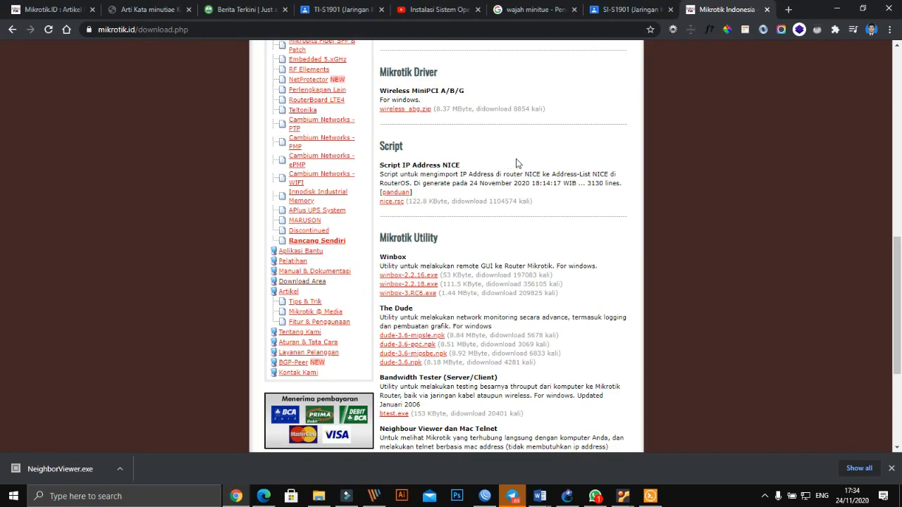
- Switch to the 'wajah minitue' results tab and clear its Google search query
{"action": "scroll", "coordinate": [518, 164], "scroll_direction": "up", "scroll_amount": 11}
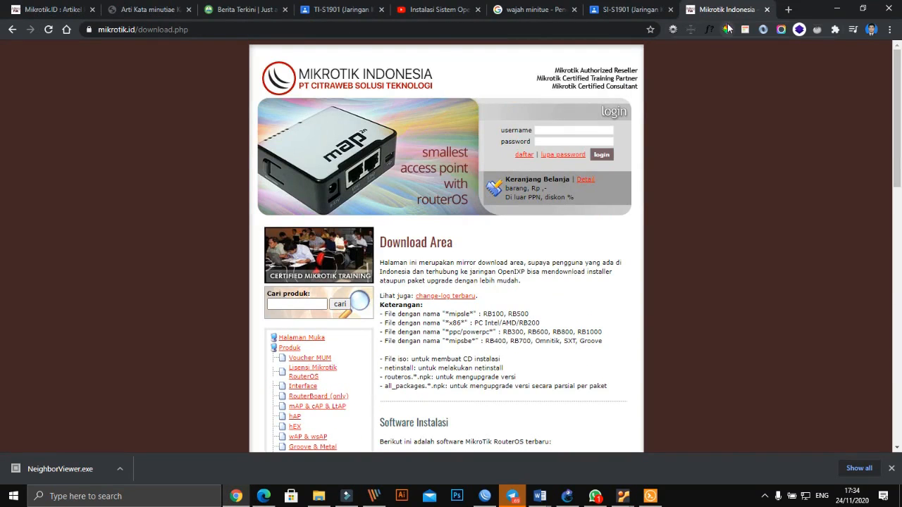
{"action": "left_click", "coordinate": [640, 10]}
{"action": "left_click", "coordinate": [540, 9]}
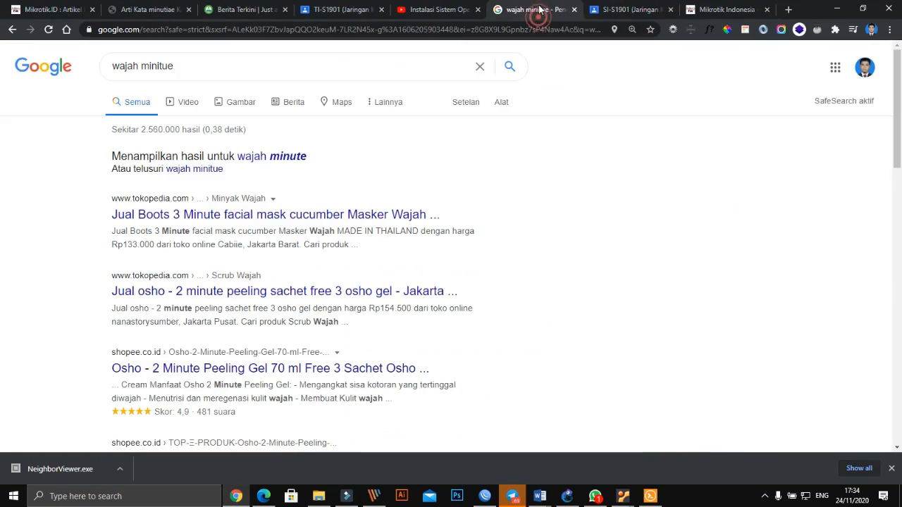
{"action": "triple_click", "coordinate": [337, 60]}
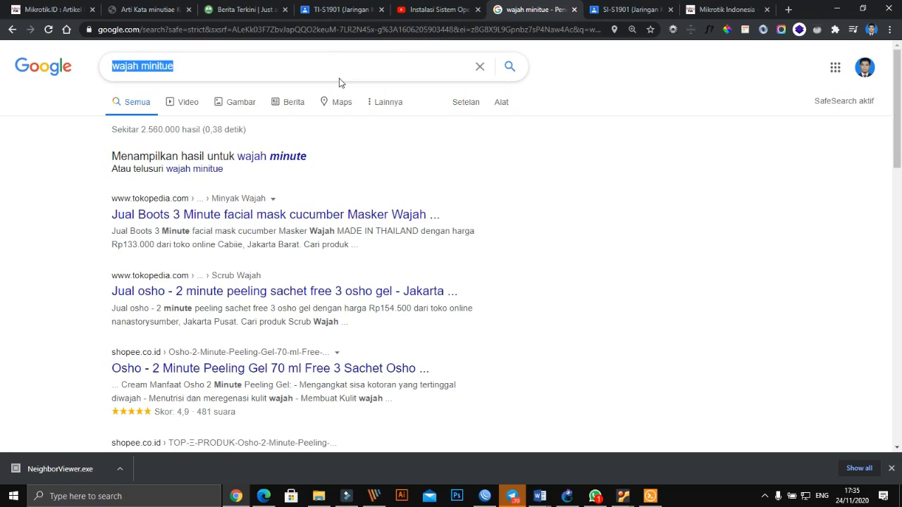
{"action": "key", "text": "BackSpace"}
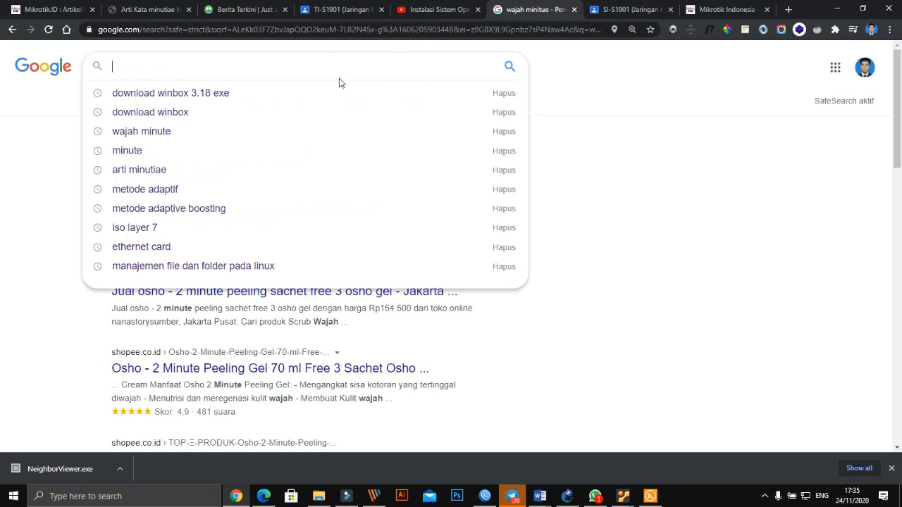
- Search Google for 'manajemen bandwidth mikrotik' using the autocomplete suggestion
{"action": "type", "text": "mana"}
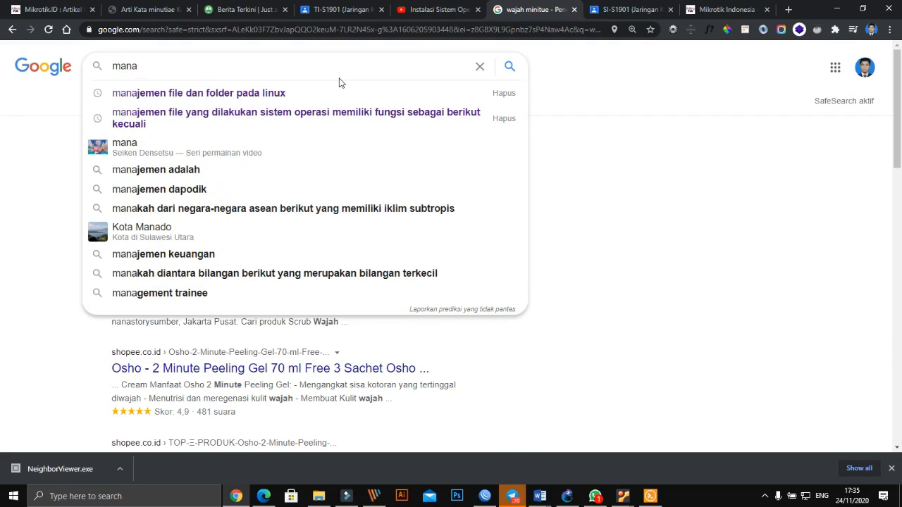
{"action": "key", "text": "Down"}
{"action": "key", "text": "BackSpace"}
{"action": "key", "text": "BackSpace"}
{"action": "key", "text": "BackSpace"}
{"action": "key", "text": "BackSpace"}
{"action": "key", "text": "BackSpace"}
{"action": "key", "text": "BackSpace"}
{"action": "key", "text": "BackSpace"}
{"action": "key", "text": "BackSpace"}
{"action": "key", "text": "BackSpace"}
{"action": "key", "text": "BackSpace"}
{"action": "key", "text": "BackSpace"}
{"action": "key", "text": "BackSpace"}
{"action": "key", "text": "BackSpace"}
{"action": "key", "text": "BackSpace"}
{"action": "key", "text": "BackSpace"}
{"action": "key", "text": "BackSpace"}
{"action": "key", "text": "BackSpace"}
{"action": "key", "text": "BackSpace"}
{"action": "key", "text": "BackSpace"}
{"action": "key", "text": "BackSpace"}
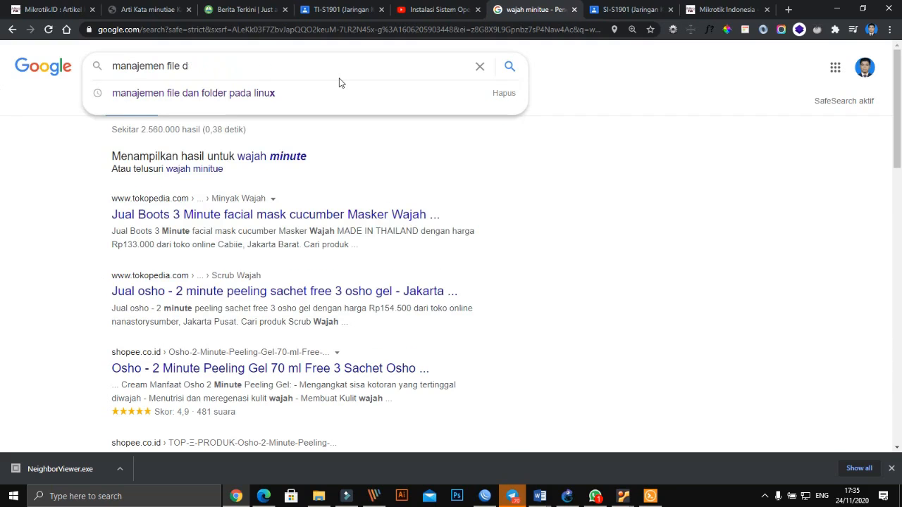
{"action": "key", "text": "BackSpace"}
{"action": "key", "text": "BackSpace"}
{"action": "key", "text": "BackSpace"}
{"action": "key", "text": "BackSpace"}
{"action": "key", "text": "BackSpace"}
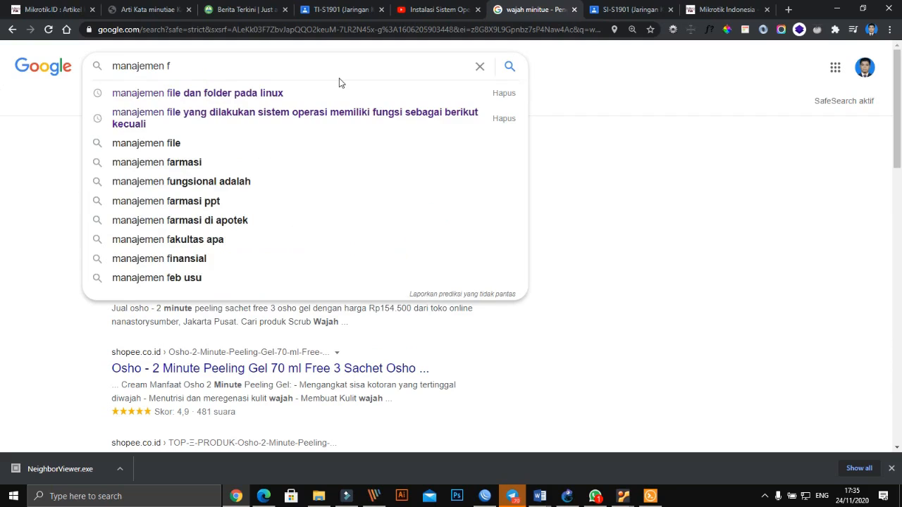
{"action": "type", "text": "ba"}
{"action": "key", "text": "BackSpace"}
{"action": "key", "text": "BackSpace"}
{"action": "key", "text": "BackSpace"}
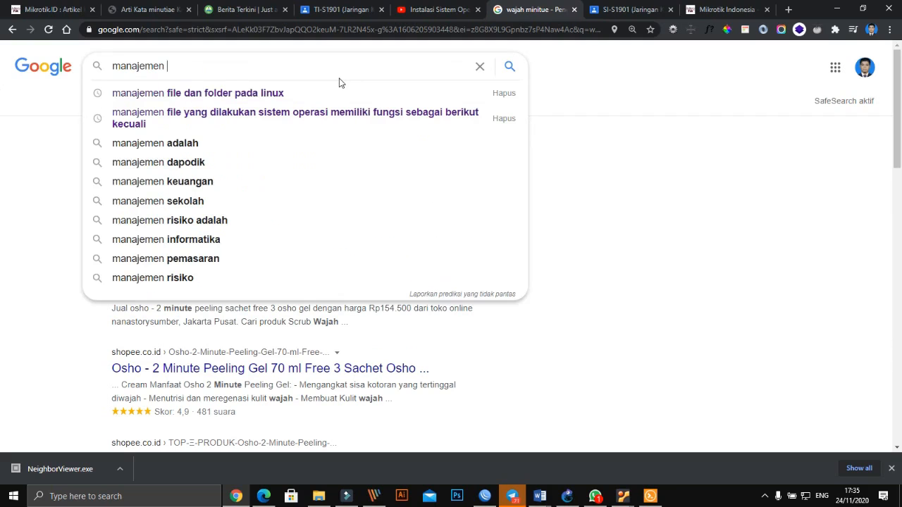
{"action": "type", "text": "ba"}
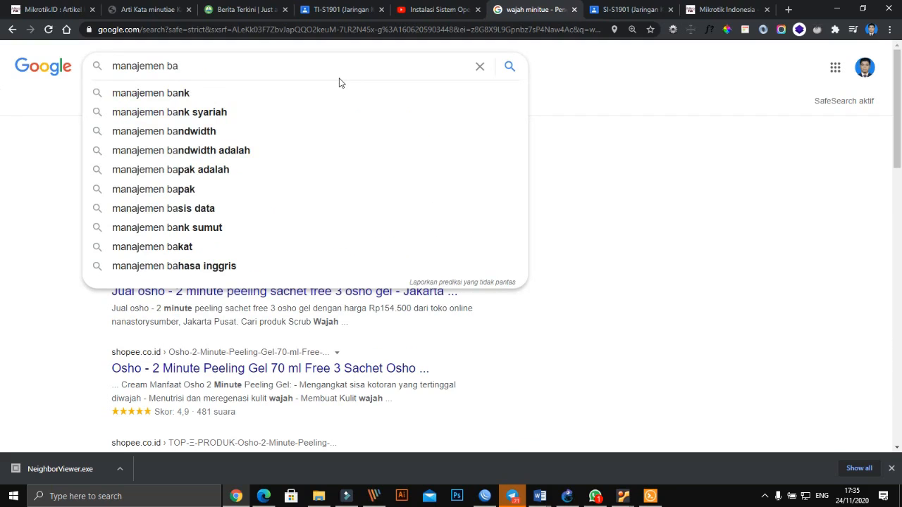
{"action": "type", "text": "n"}
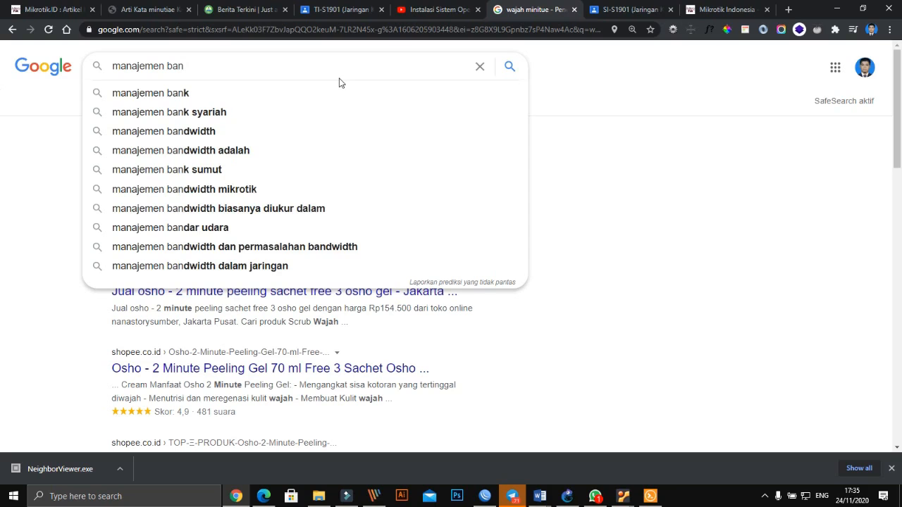
{"action": "type", "text": "w"}
{"action": "key", "text": "Down"}
{"action": "key", "text": "Down"}
{"action": "key", "text": "Down"}
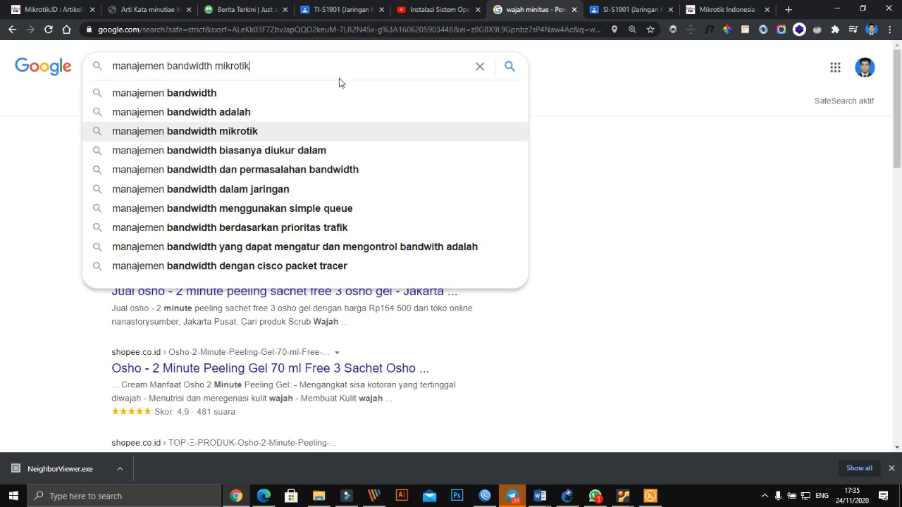
{"action": "key", "text": "Return"}
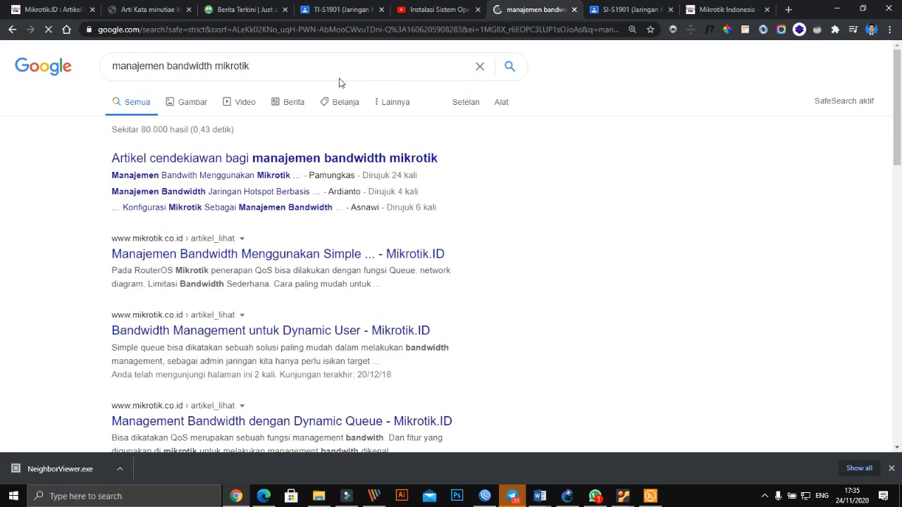
- Open the Mikrotik.ID Simple Queue article and read its example capping 192.168.10.2 at 128k/256k
{"action": "left_click", "coordinate": [291, 259]}
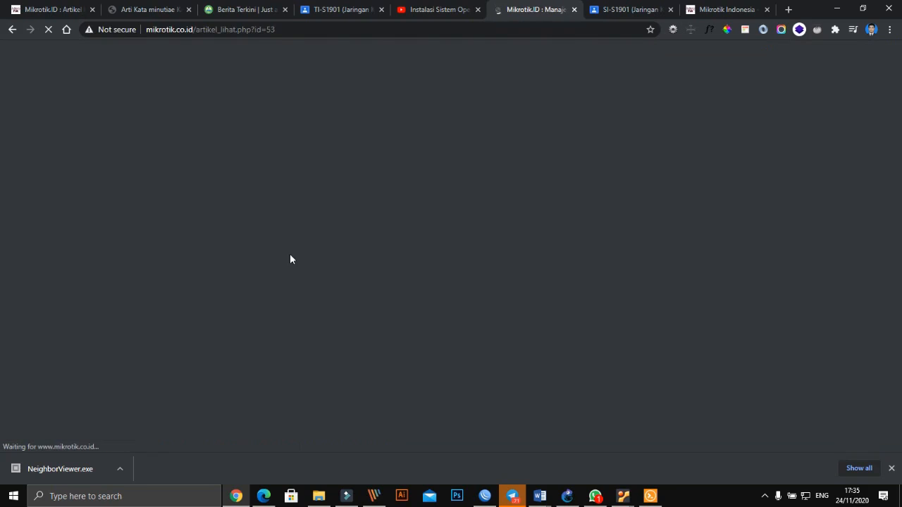
{"action": "scroll", "coordinate": [497, 266], "scroll_direction": "down", "scroll_amount": 4}
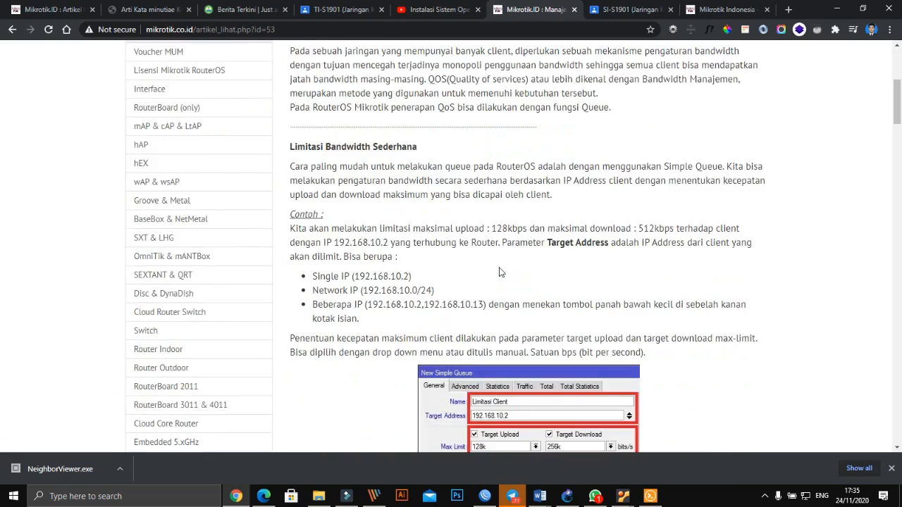
{"action": "scroll", "coordinate": [501, 272], "scroll_direction": "down", "scroll_amount": 3}
{"action": "scroll", "coordinate": [466, 287], "scroll_direction": "up", "scroll_amount": 2}
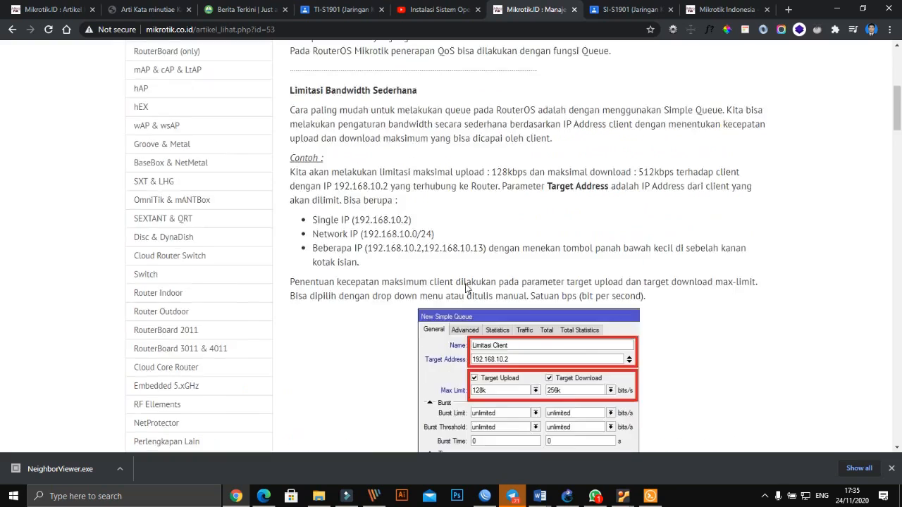
{"action": "scroll", "coordinate": [465, 288], "scroll_direction": "up", "scroll_amount": 5}
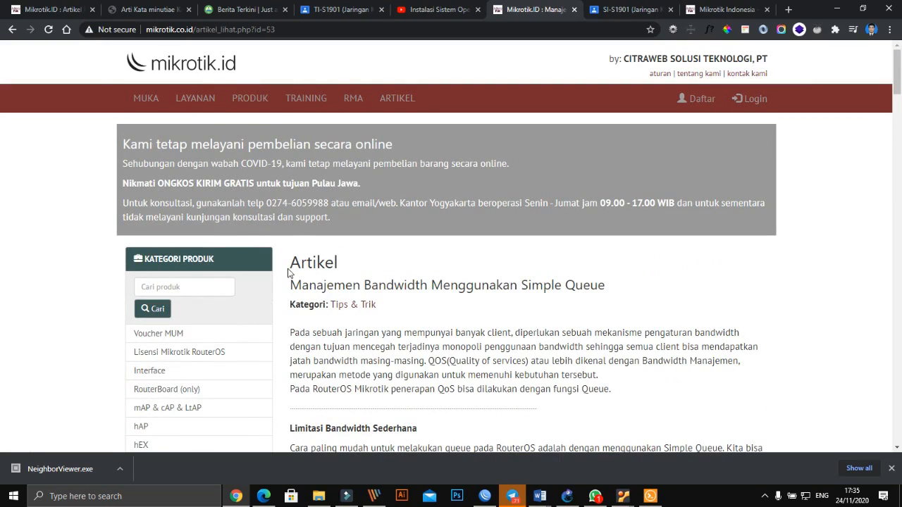
{"action": "scroll", "coordinate": [324, 281], "scroll_direction": "down", "scroll_amount": 5}
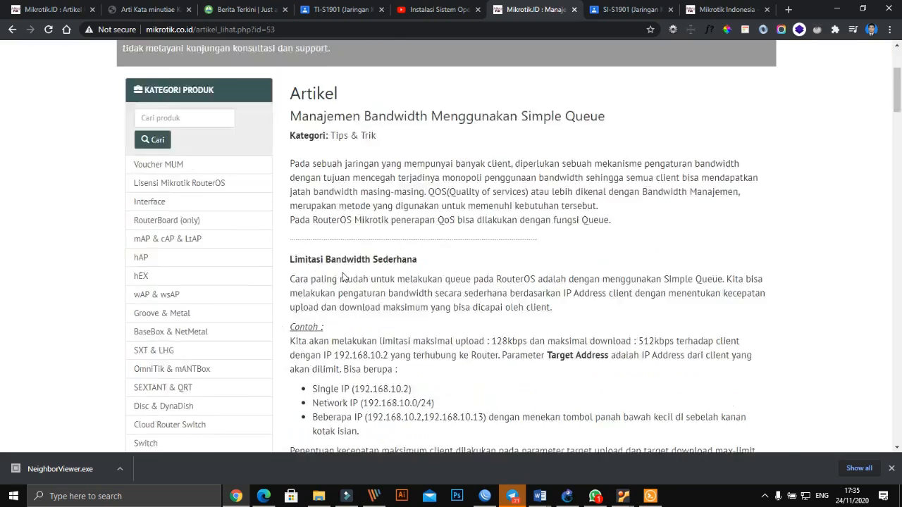
{"action": "scroll", "coordinate": [343, 277], "scroll_direction": "up", "scroll_amount": 3}
{"action": "scroll", "coordinate": [360, 286], "scroll_direction": "down", "scroll_amount": 3}
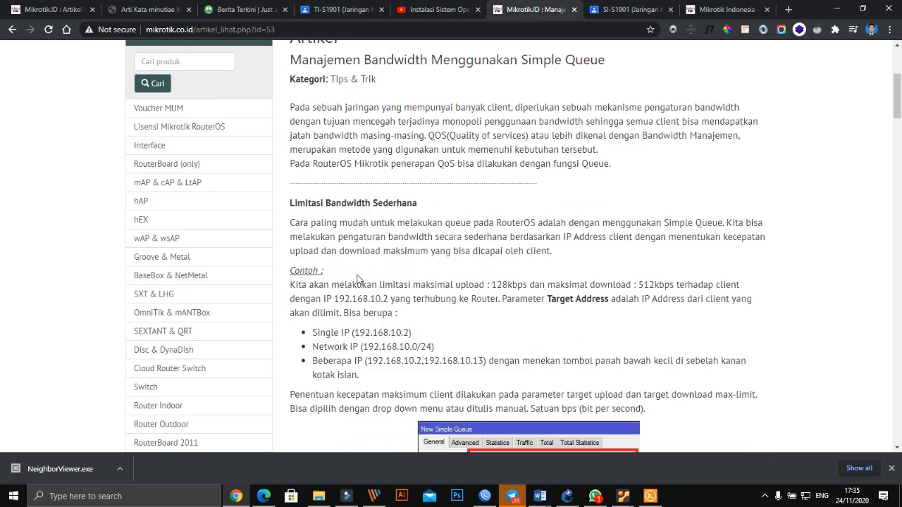
{"action": "scroll", "coordinate": [364, 276], "scroll_direction": "down", "scroll_amount": 1}
{"action": "scroll", "coordinate": [402, 278], "scroll_direction": "up", "scroll_amount": 3}
{"action": "scroll", "coordinate": [404, 280], "scroll_direction": "down", "scroll_amount": 3}
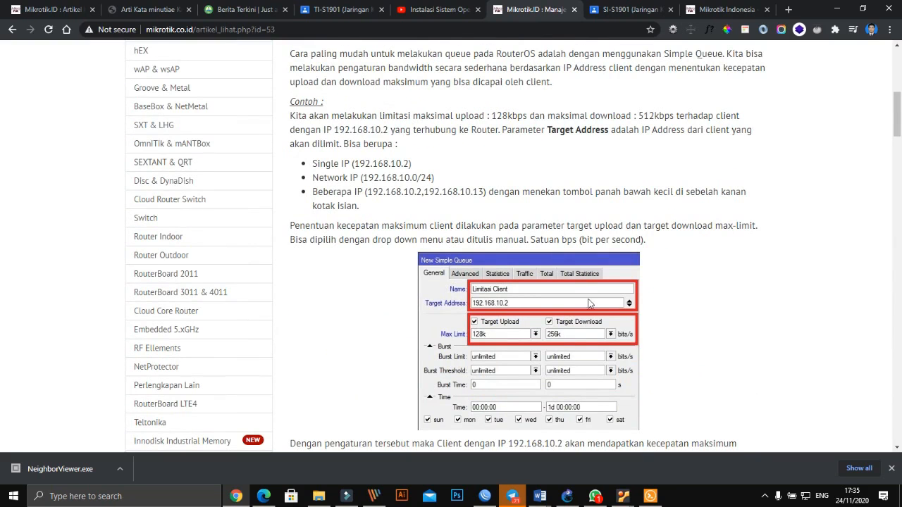
{"action": "scroll", "coordinate": [585, 308], "scroll_direction": "down", "scroll_amount": 4}
{"action": "scroll", "coordinate": [584, 310], "scroll_direction": "down", "scroll_amount": 9}
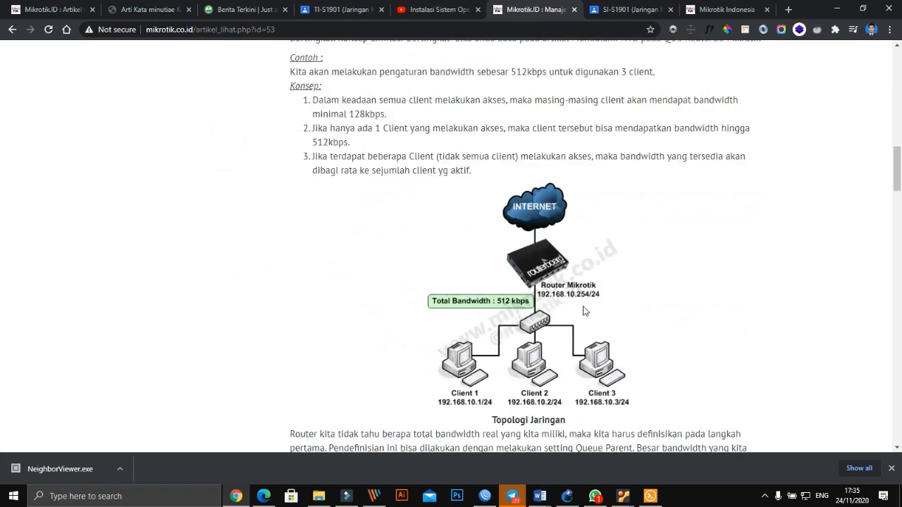
{"action": "scroll", "coordinate": [493, 211], "scroll_direction": "down", "scroll_amount": 10}
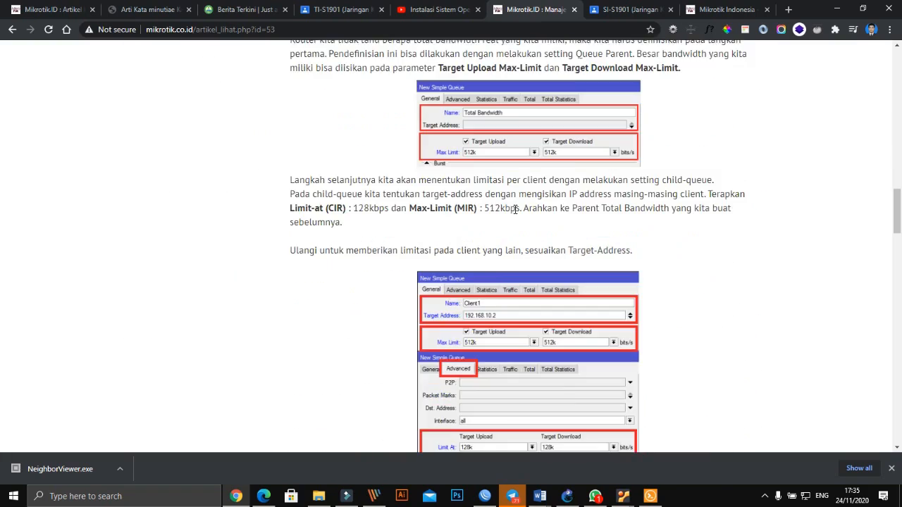
{"action": "scroll", "coordinate": [522, 232], "scroll_direction": "down", "scroll_amount": 4}
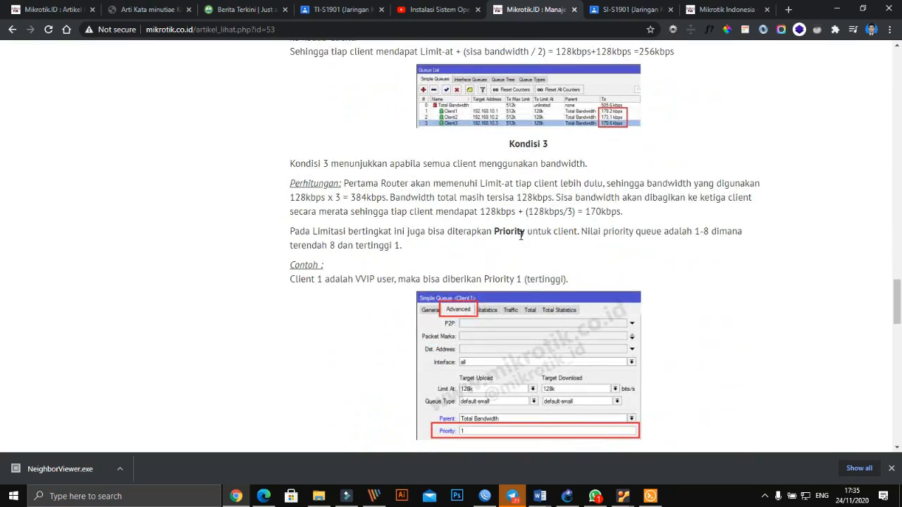
{"action": "scroll", "coordinate": [521, 235], "scroll_direction": "down", "scroll_amount": 2}
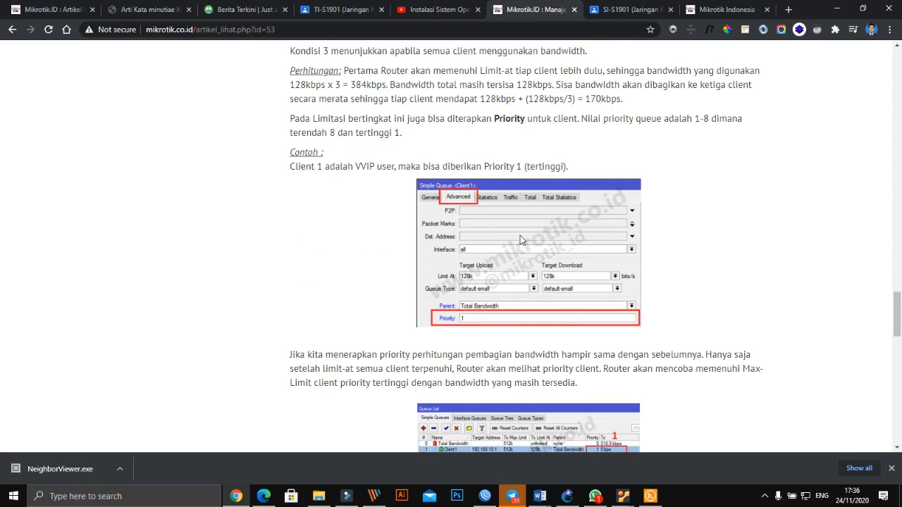
{"action": "scroll", "coordinate": [520, 235], "scroll_direction": "down", "scroll_amount": 6}
{"action": "scroll", "coordinate": [521, 239], "scroll_direction": "down", "scroll_amount": 7}
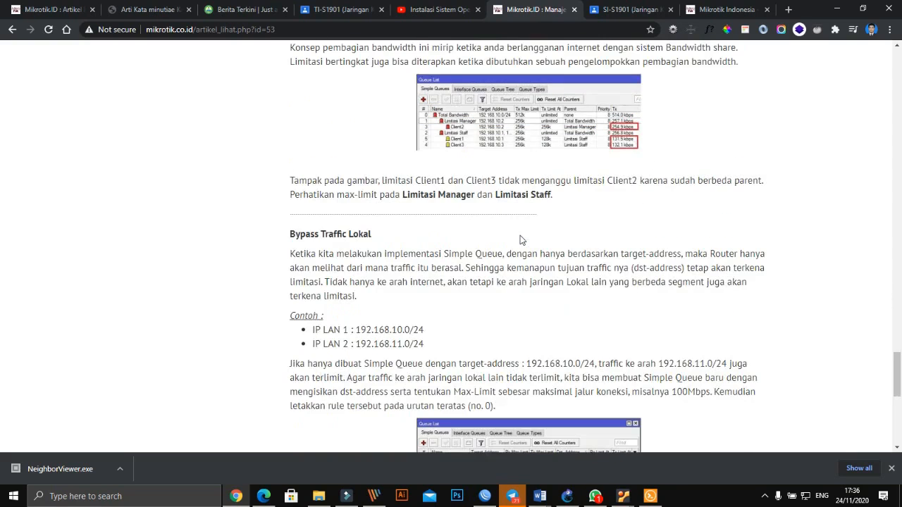
{"action": "scroll", "coordinate": [521, 240], "scroll_direction": "up", "scroll_amount": 6}
{"action": "scroll", "coordinate": [521, 240], "scroll_direction": "up", "scroll_amount": 20}
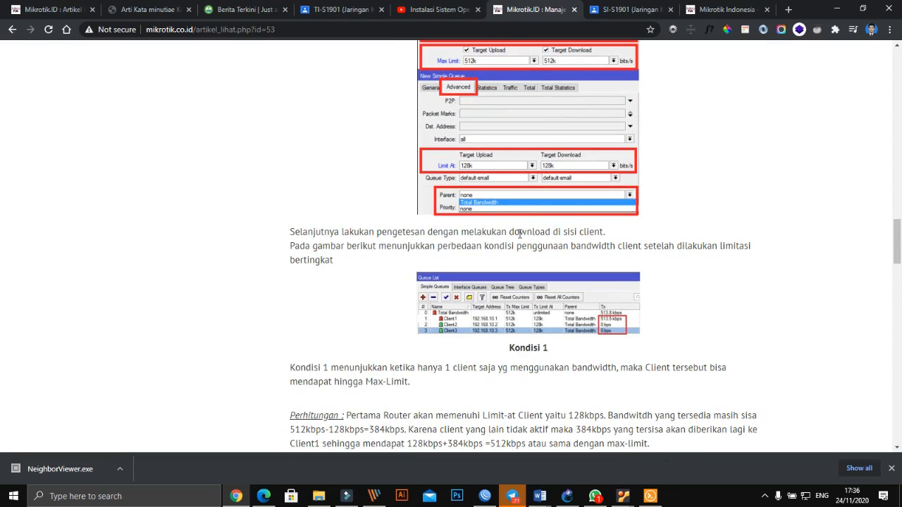
{"action": "scroll", "coordinate": [520, 234], "scroll_direction": "up", "scroll_amount": 8}
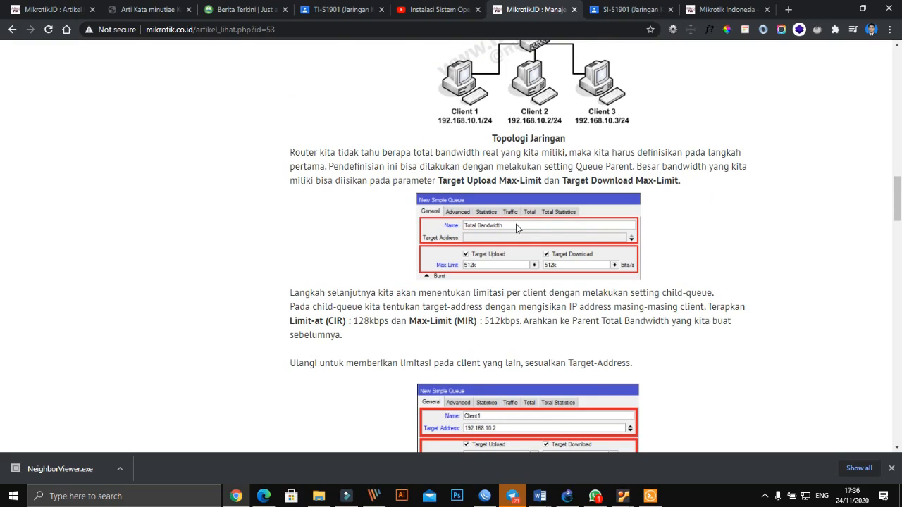
{"action": "scroll", "coordinate": [516, 228], "scroll_direction": "up", "scroll_amount": 4}
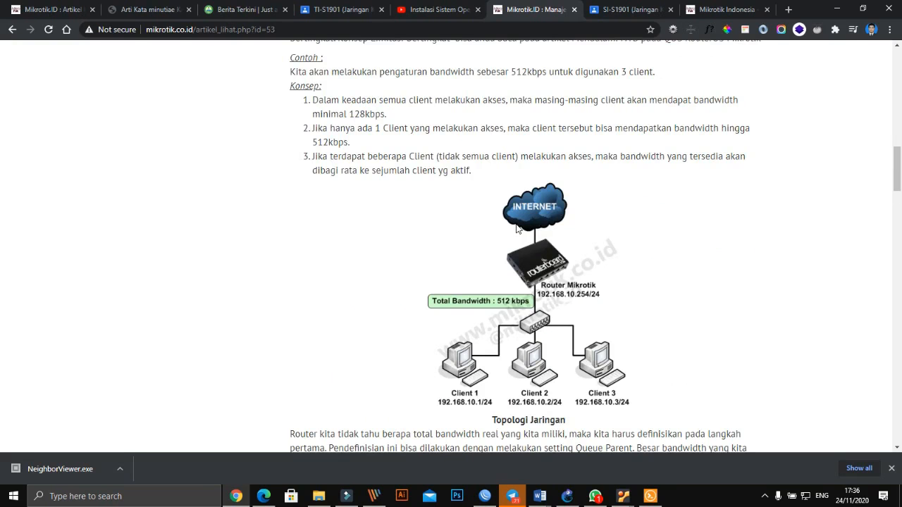
{"action": "scroll", "coordinate": [517, 227], "scroll_direction": "up", "scroll_amount": 1}
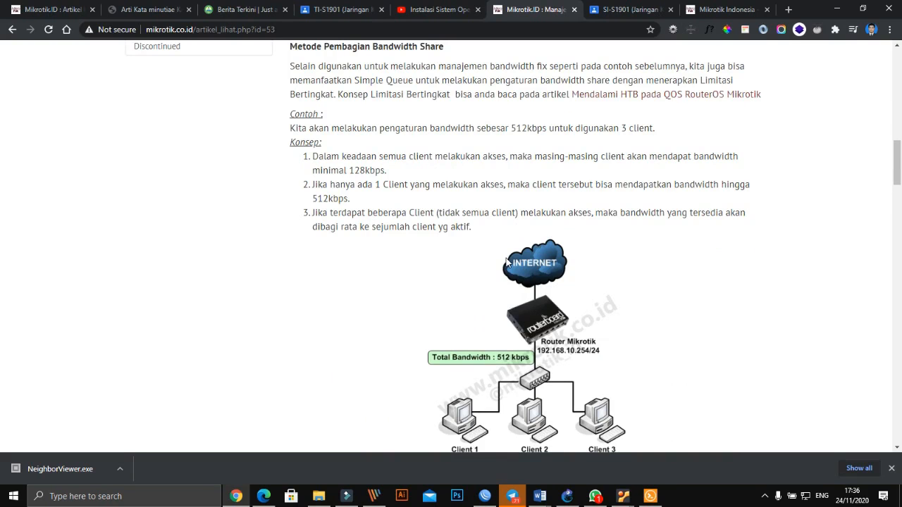
{"action": "scroll", "coordinate": [507, 262], "scroll_direction": "up", "scroll_amount": 4}
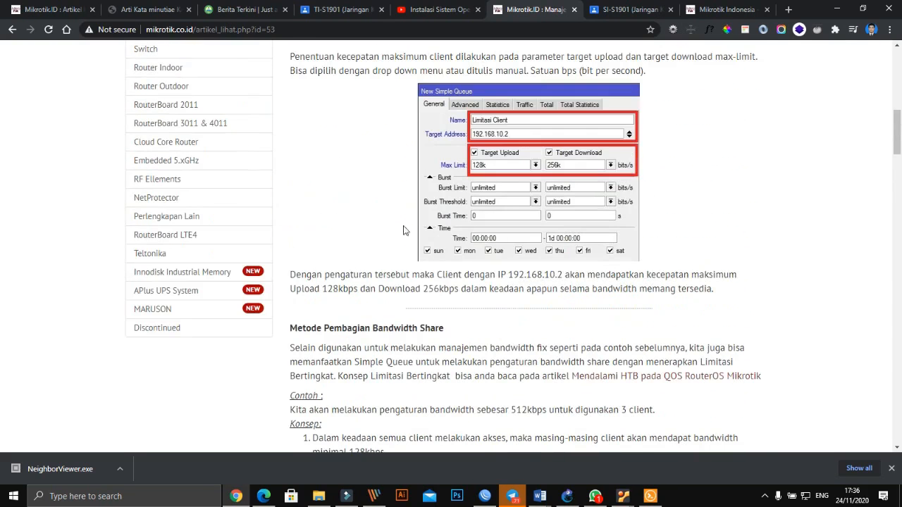
{"action": "scroll", "coordinate": [397, 203], "scroll_direction": "up", "scroll_amount": 4}
{"action": "scroll", "coordinate": [257, 211], "scroll_direction": "up", "scroll_amount": 3}
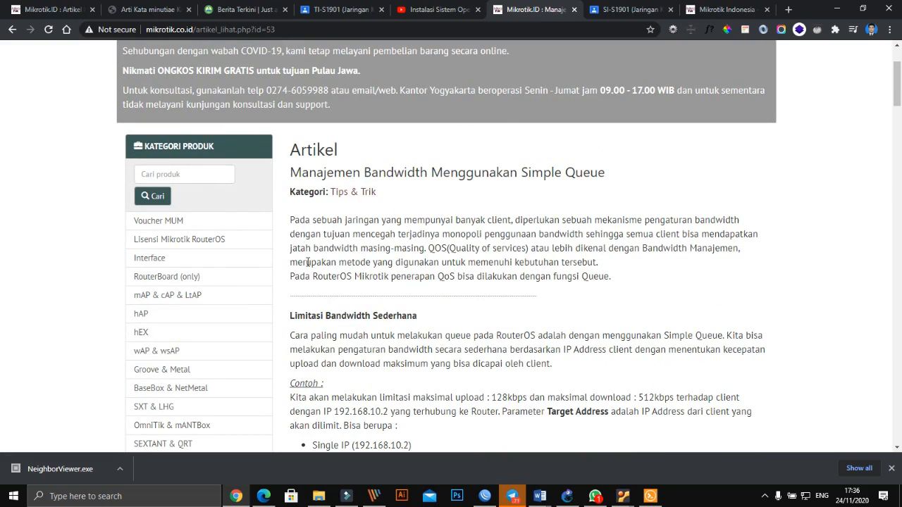
{"action": "scroll", "coordinate": [391, 267], "scroll_direction": "down", "scroll_amount": 16}
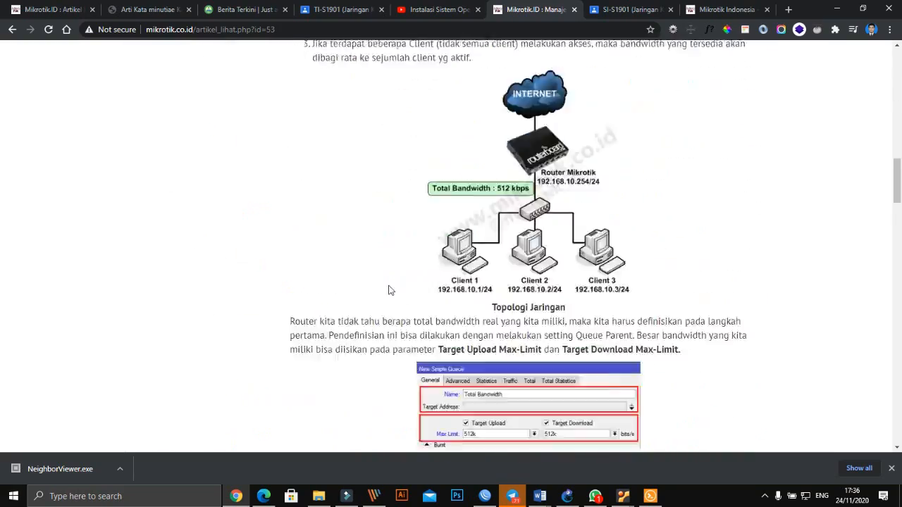
{"action": "scroll", "coordinate": [390, 290], "scroll_direction": "down", "scroll_amount": 5}
{"action": "scroll", "coordinate": [387, 271], "scroll_direction": "up", "scroll_amount": 14}
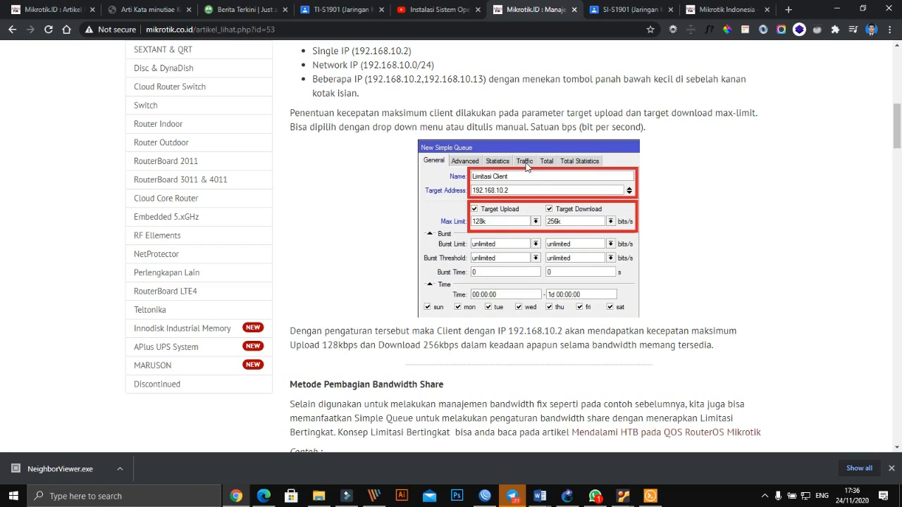
- Switch to the windows732bit VM's WinBox session and open its IP menu
{"action": "left_click", "coordinate": [620, 497]}
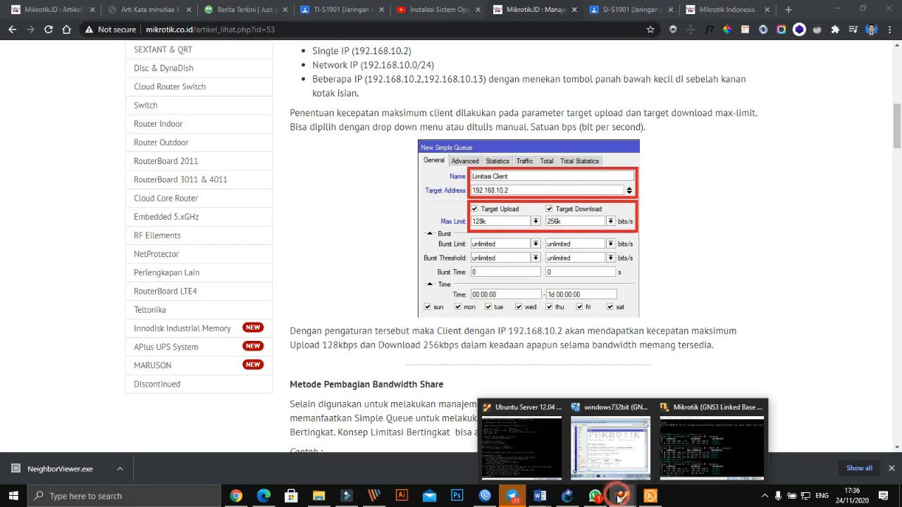
{"action": "left_click", "coordinate": [611, 451]}
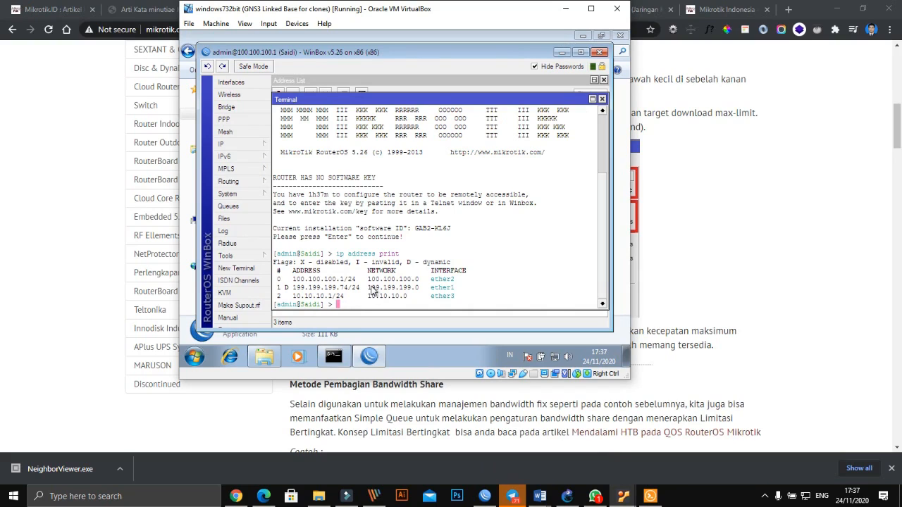
{"action": "left_click", "coordinate": [259, 146]}
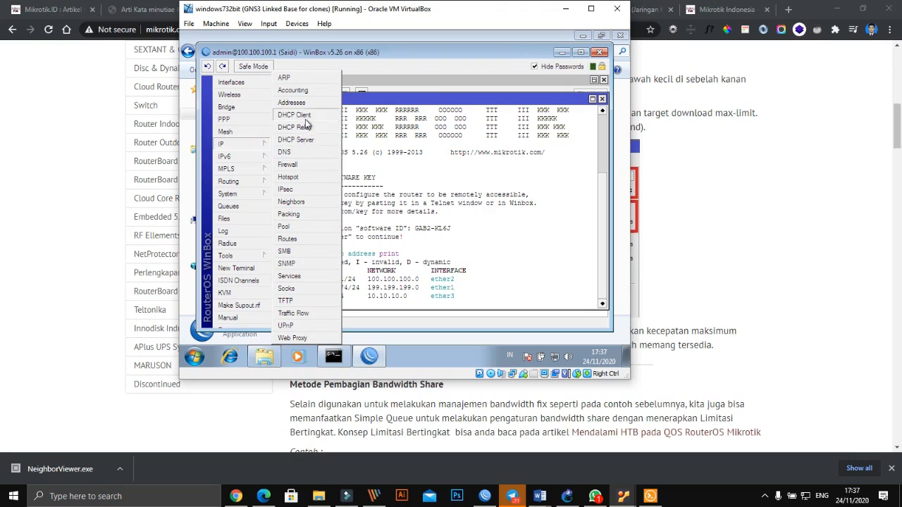
- Open IP > DHCP Server > Networks and make a copy of the 100.100.100.0/24 network
{"action": "left_click", "coordinate": [307, 142]}
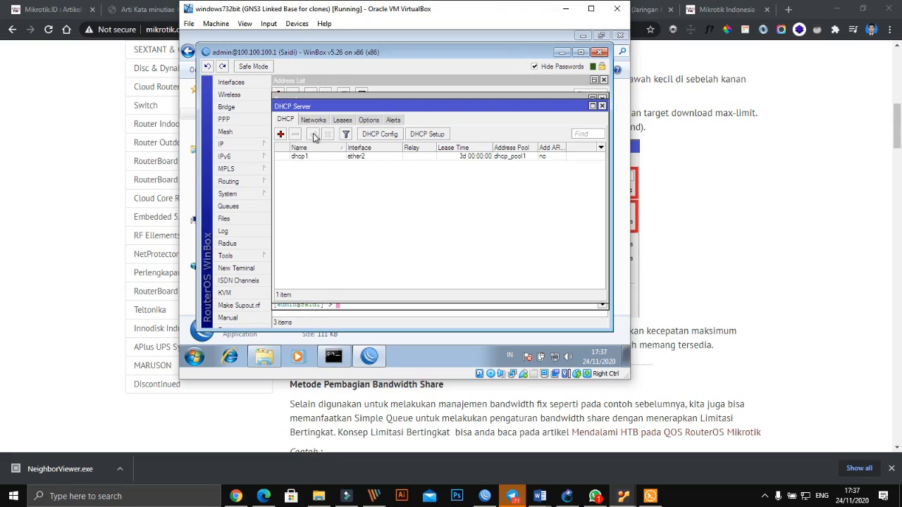
{"action": "left_click", "coordinate": [313, 120]}
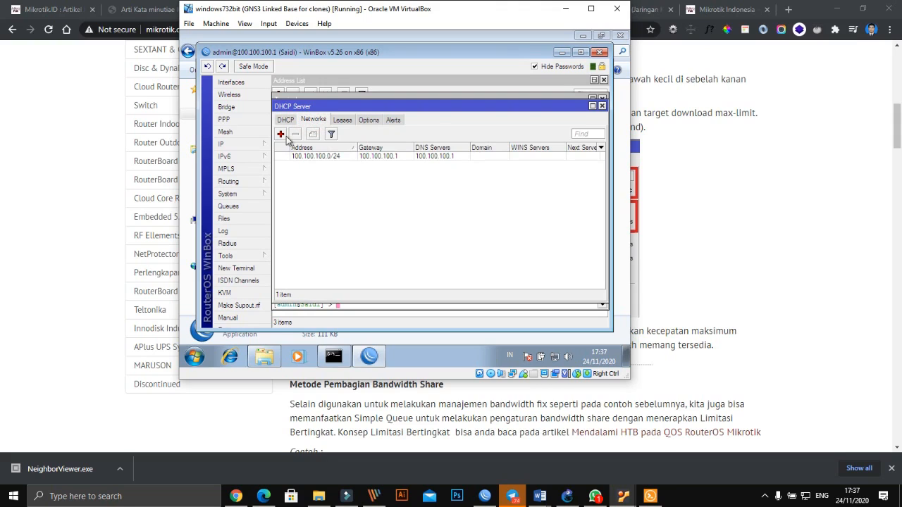
{"action": "left_click", "coordinate": [281, 133]}
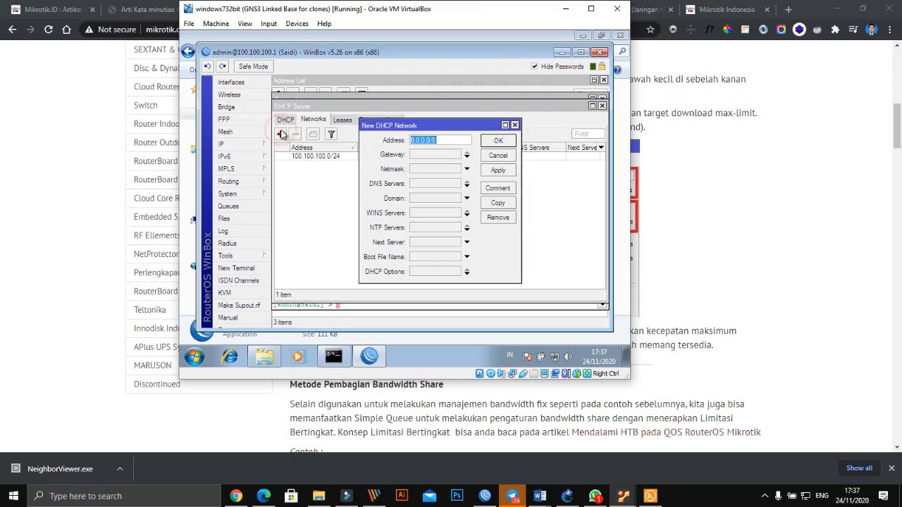
{"action": "left_click", "coordinate": [496, 155]}
{"action": "double_click", "coordinate": [330, 158]}
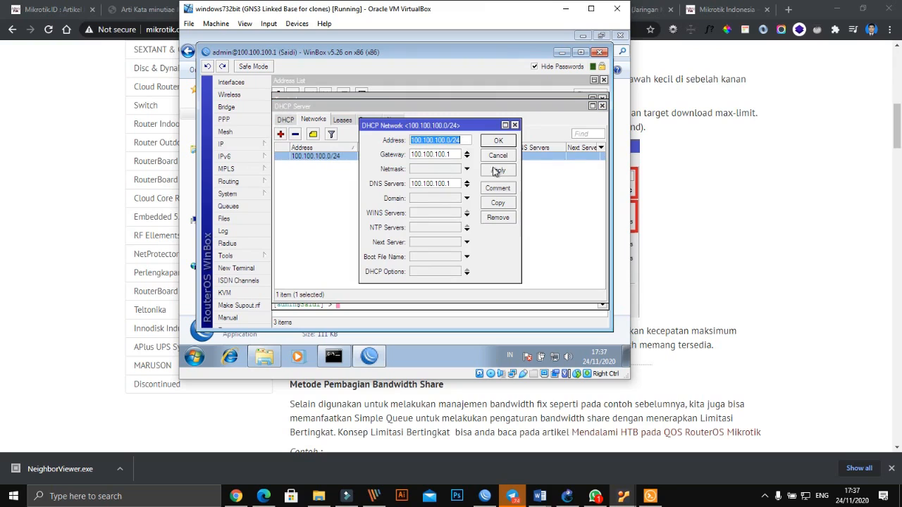
{"action": "left_click", "coordinate": [498, 205]}
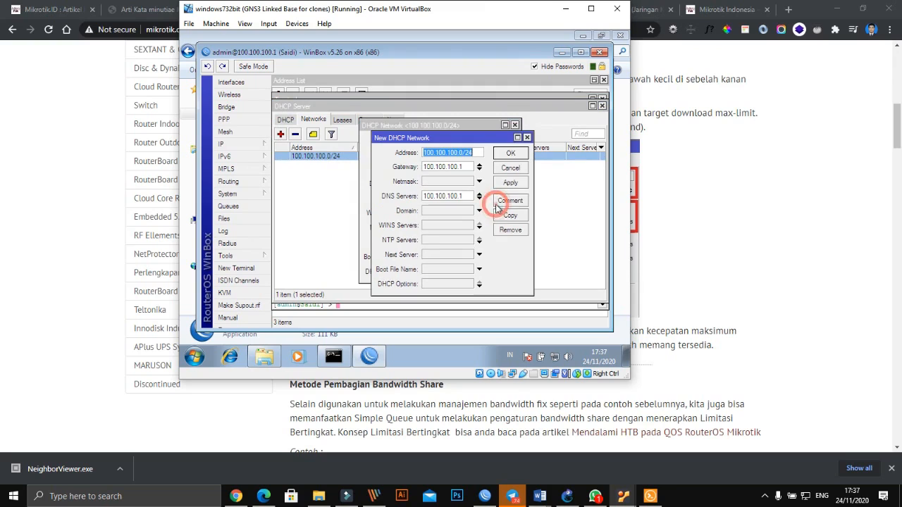
{"action": "left_click_drag", "start_coordinate": [444, 139], "coordinate": [498, 147]}
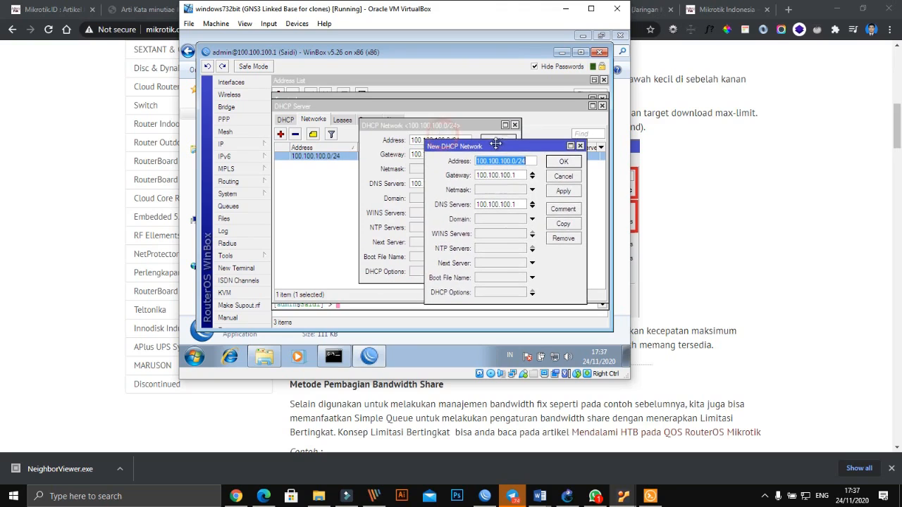
- Edit the copy to 10.10.10.0/24 with gateway and DNS 10.10.10.1 and save it
{"action": "left_click", "coordinate": [484, 162]}
{"action": "key", "text": "BackSpace"}
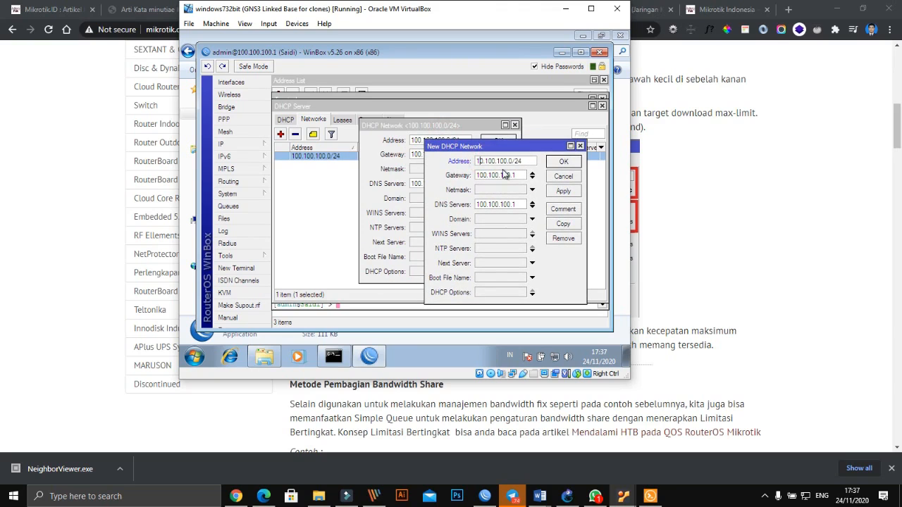
{"action": "key", "text": "BackSpace"}
{"action": "key", "text": "BackSpace"}
{"action": "left_click", "coordinate": [483, 175]}
{"action": "key", "text": "BackSpace"}
{"action": "key", "text": "BackSpace"}
{"action": "left_click", "coordinate": [479, 205]}
{"action": "key", "text": "BackSpace"}
{"action": "key", "text": "Delete"}
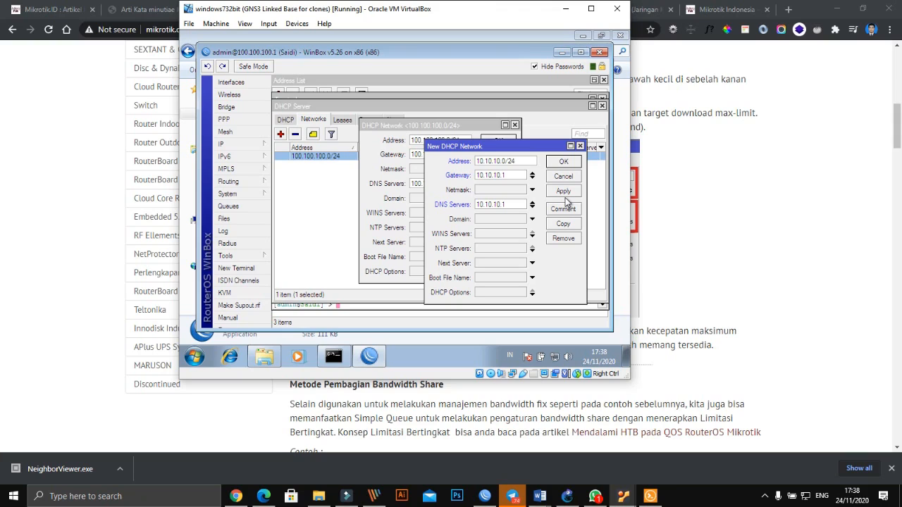
{"action": "left_click", "coordinate": [564, 191]}
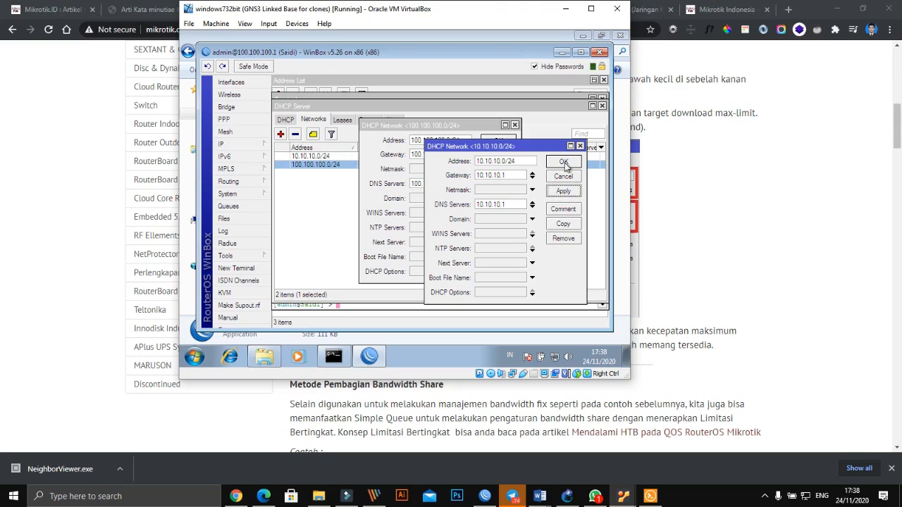
{"action": "left_click", "coordinate": [563, 163]}
{"action": "left_click", "coordinate": [501, 140]}
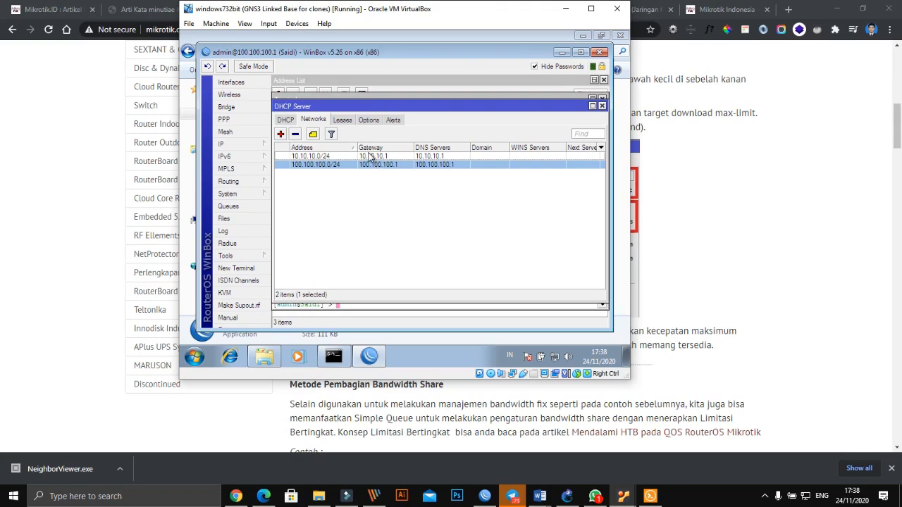
{"action": "left_click", "coordinate": [370, 156]}
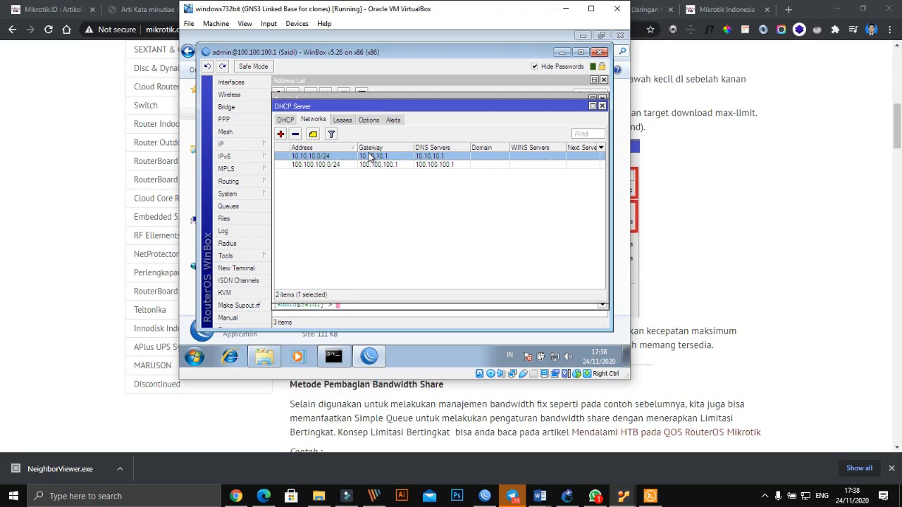
- On the DHCP tab, start a new server on ether3, then close the dialog without saving
{"action": "left_click", "coordinate": [286, 120]}
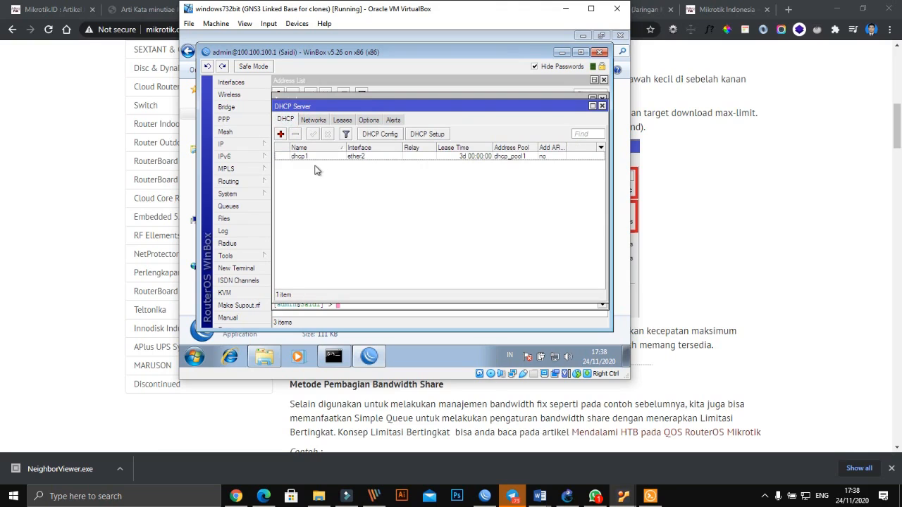
{"action": "left_click", "coordinate": [280, 134]}
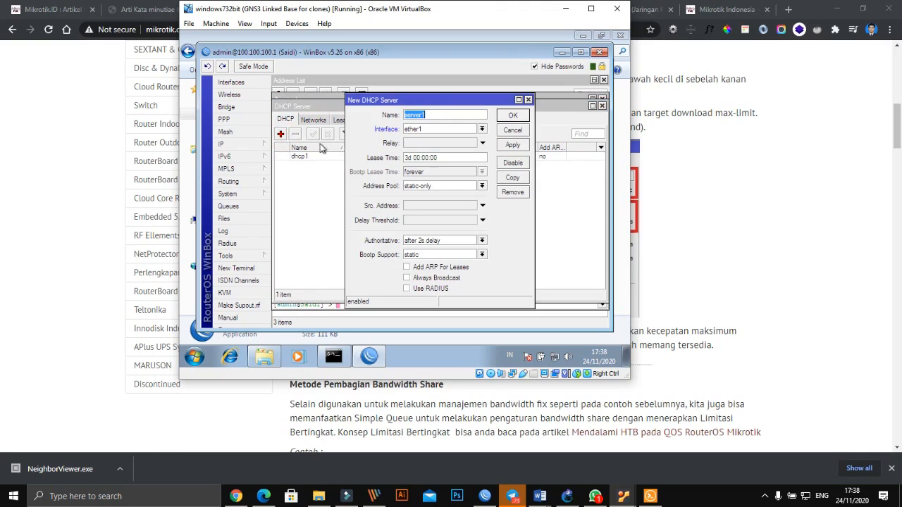
{"action": "left_click", "coordinate": [482, 129]}
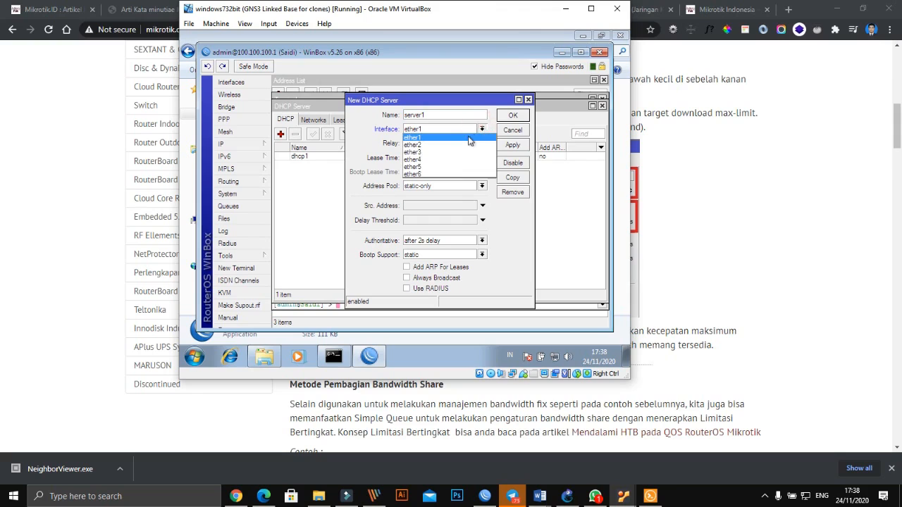
{"action": "left_click", "coordinate": [454, 153]}
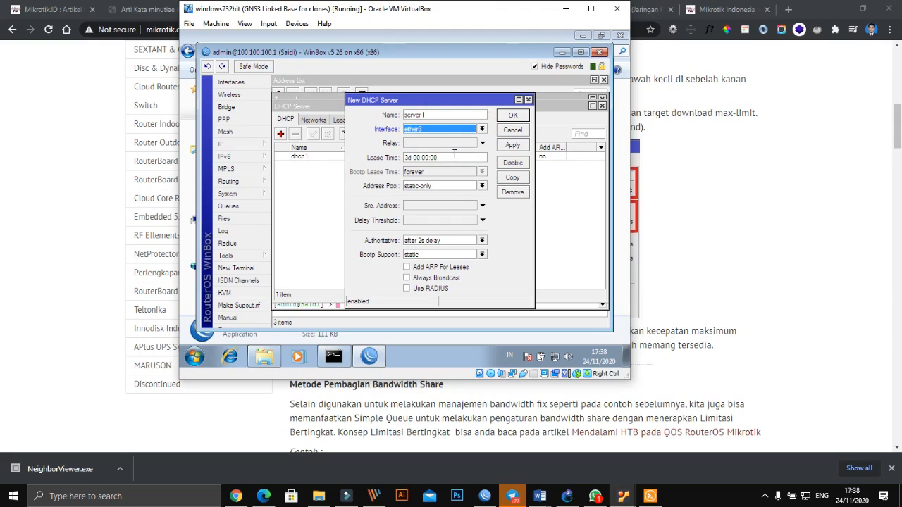
{"action": "left_click", "coordinate": [529, 99]}
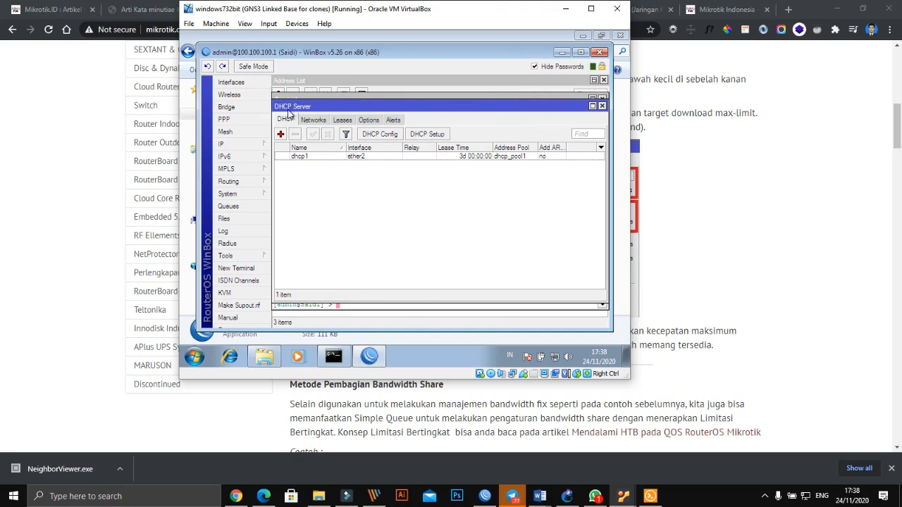
- Run DHCP Setup on ether3 with address space 10.10.10.0/24 and gateway 10.10.10.1
{"action": "left_click", "coordinate": [434, 134]}
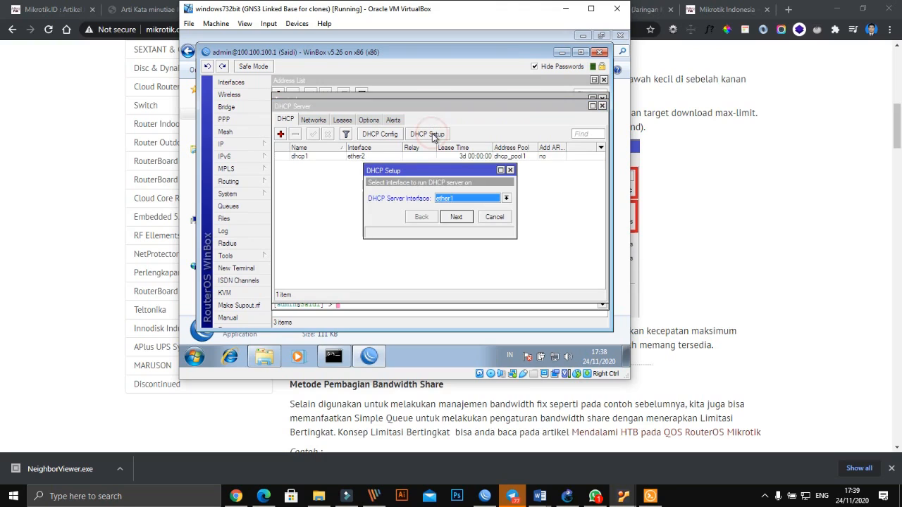
{"action": "left_click", "coordinate": [472, 201]}
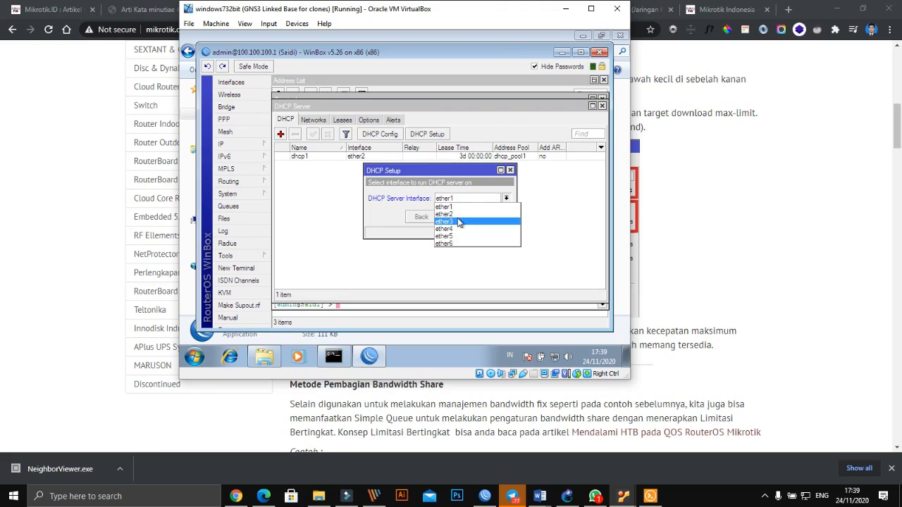
{"action": "left_click", "coordinate": [459, 221]}
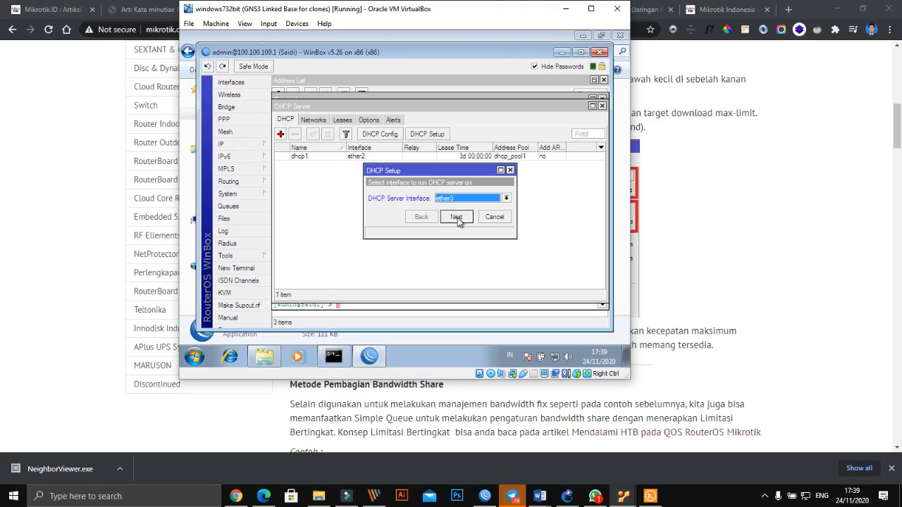
{"action": "left_click", "coordinate": [457, 217]}
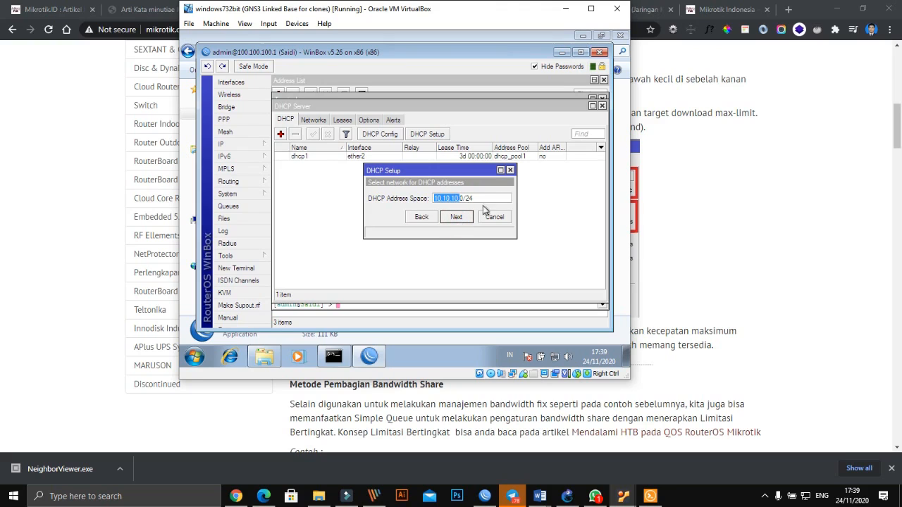
{"action": "left_click", "coordinate": [483, 198]}
{"action": "left_click", "coordinate": [455, 218]}
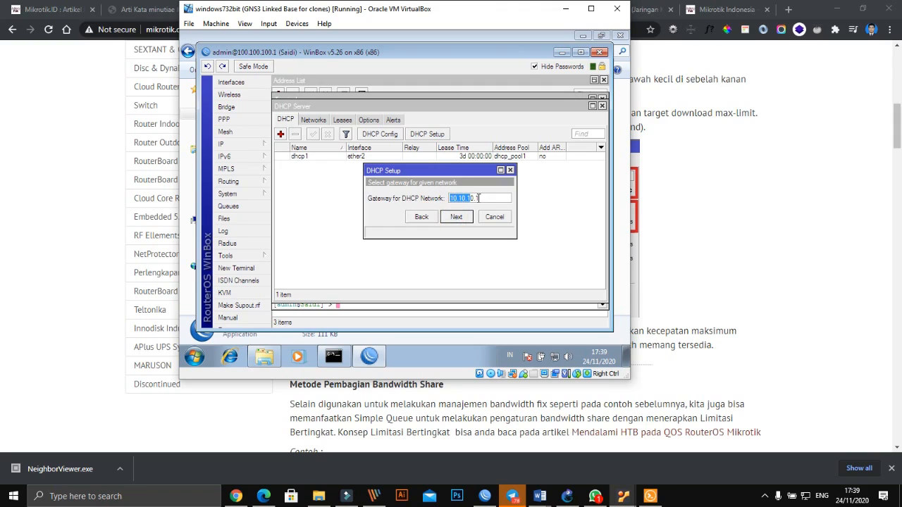
{"action": "left_click", "coordinate": [493, 200]}
{"action": "left_click", "coordinate": [457, 218]}
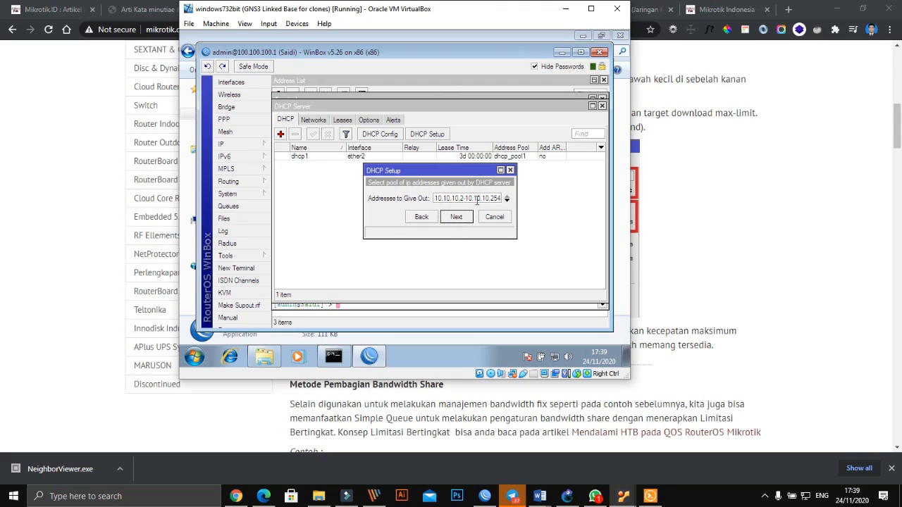
- Accept the 10.10.10.2-10.10.10.254 pool, DNS 10.10.10.1 and a 3-day lease, then return to GNS3
{"action": "left_click", "coordinate": [452, 219]}
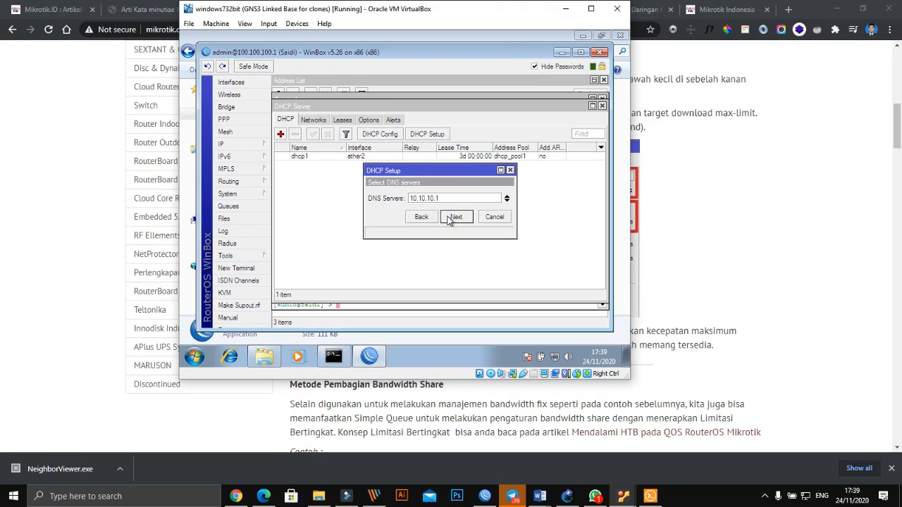
{"action": "left_click", "coordinate": [457, 217]}
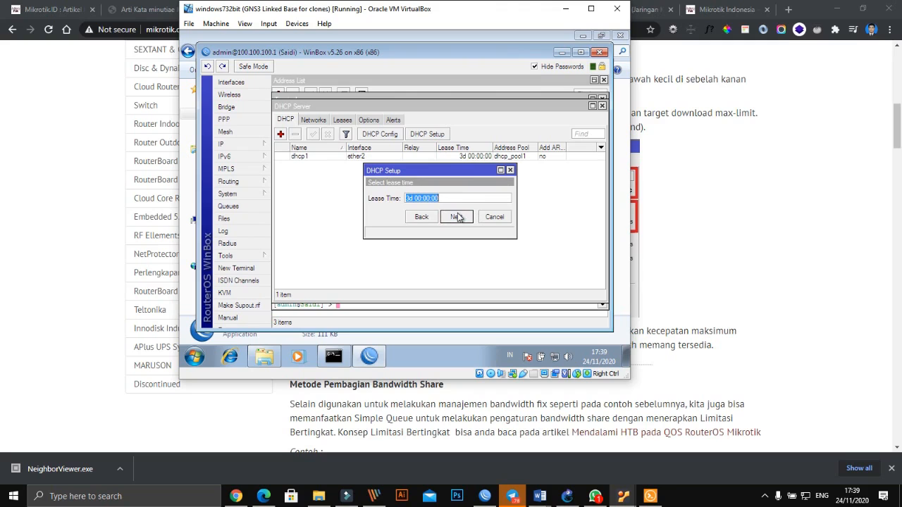
{"action": "left_click", "coordinate": [457, 217]}
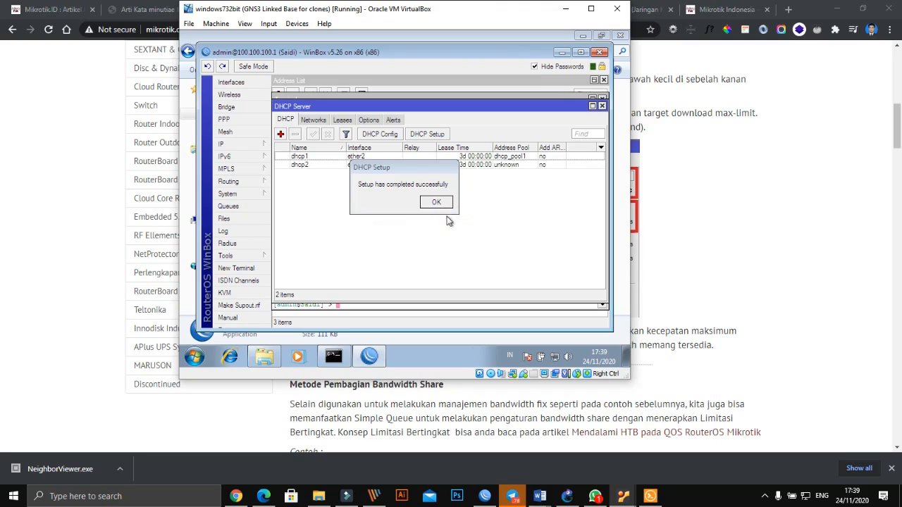
{"action": "left_click", "coordinate": [438, 203]}
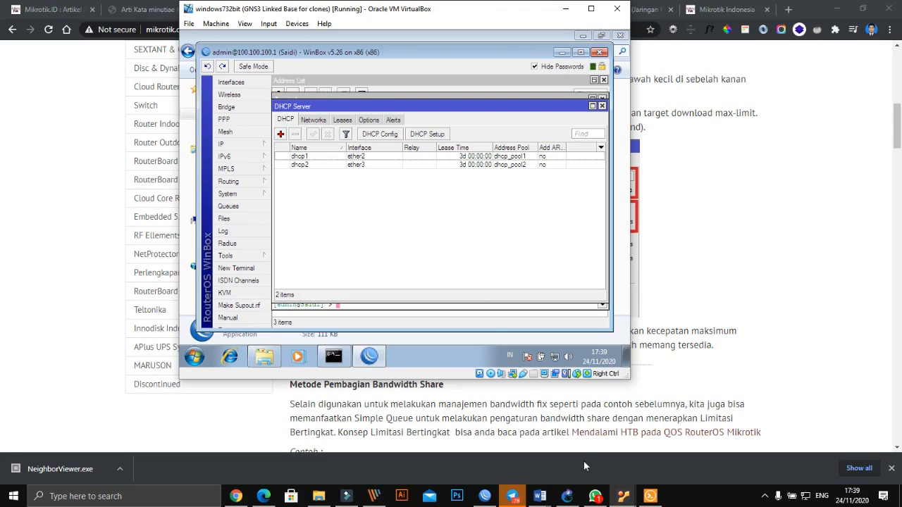
{"action": "left_click", "coordinate": [567, 496]}
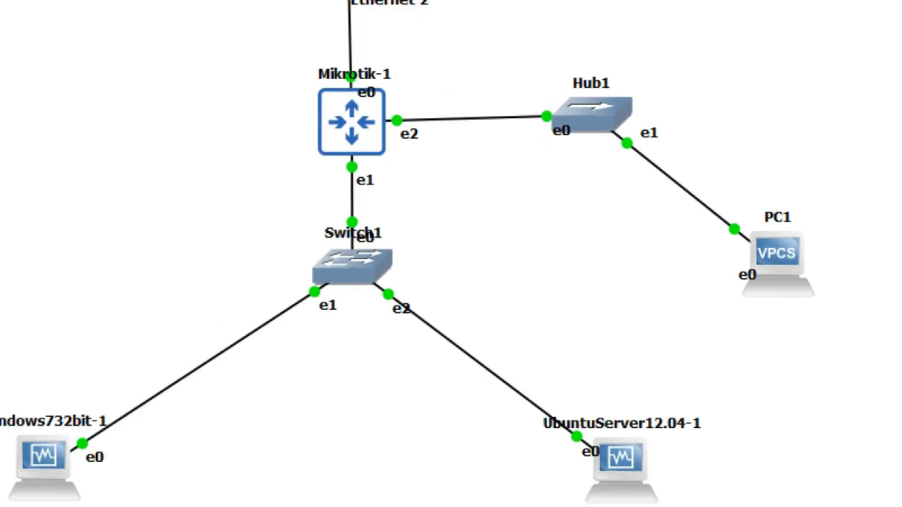
{"action": "left_click", "coordinate": [471, 254]}
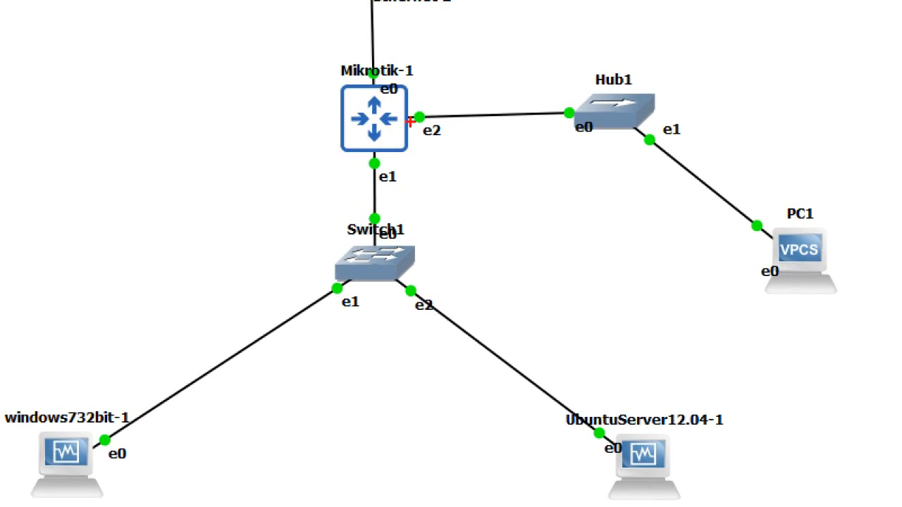
{"action": "mouse_move", "coordinate": [403, 119]}
{"action": "left_mouse_down"}
{"action": "mouse_move", "coordinate": [582, 113]}
{"action": "mouse_move", "coordinate": [678, 172]}
{"action": "mouse_move", "coordinate": [790, 276]}
{"action": "mouse_move", "coordinate": [817, 286]}
{"action": "left_mouse_up"}
{"action": "mouse_move", "coordinate": [368, 139]}
{"action": "left_mouse_down"}
{"action": "mouse_move", "coordinate": [445, 336]}
{"action": "mouse_move", "coordinate": [626, 481]}
{"action": "left_mouse_up"}
{"action": "mouse_move", "coordinate": [373, 198]}
{"action": "left_mouse_down"}
{"action": "mouse_move", "coordinate": [230, 372]}
{"action": "mouse_move", "coordinate": [51, 463]}
{"action": "left_mouse_up"}
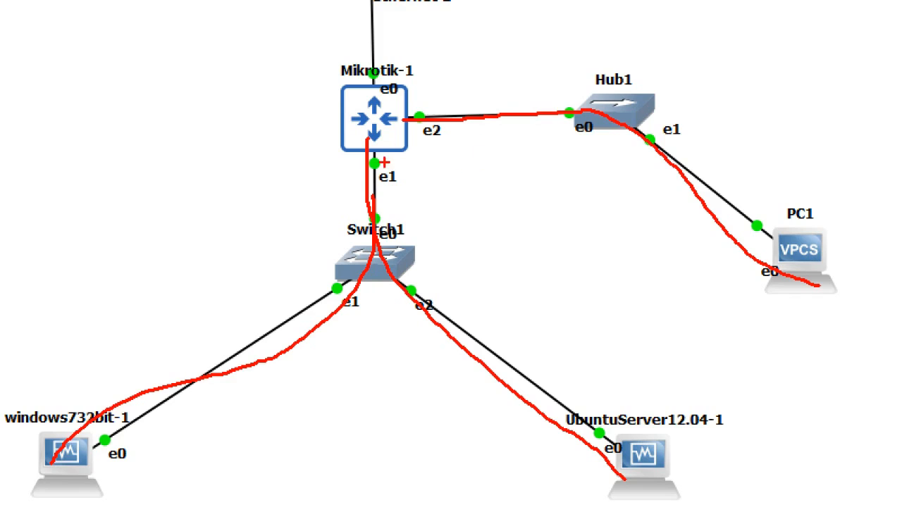
{"action": "mouse_move", "coordinate": [365, 148]}
{"action": "left_mouse_down"}
{"action": "mouse_move", "coordinate": [397, 166]}
{"action": "mouse_move", "coordinate": [374, 192]}
{"action": "mouse_move", "coordinate": [360, 141]}
{"action": "left_mouse_up"}
{"action": "mouse_move", "coordinate": [404, 109]}
{"action": "left_mouse_down"}
{"action": "mouse_move", "coordinate": [444, 100]}
{"action": "mouse_move", "coordinate": [458, 141]}
{"action": "mouse_move", "coordinate": [403, 104]}
{"action": "left_mouse_up"}
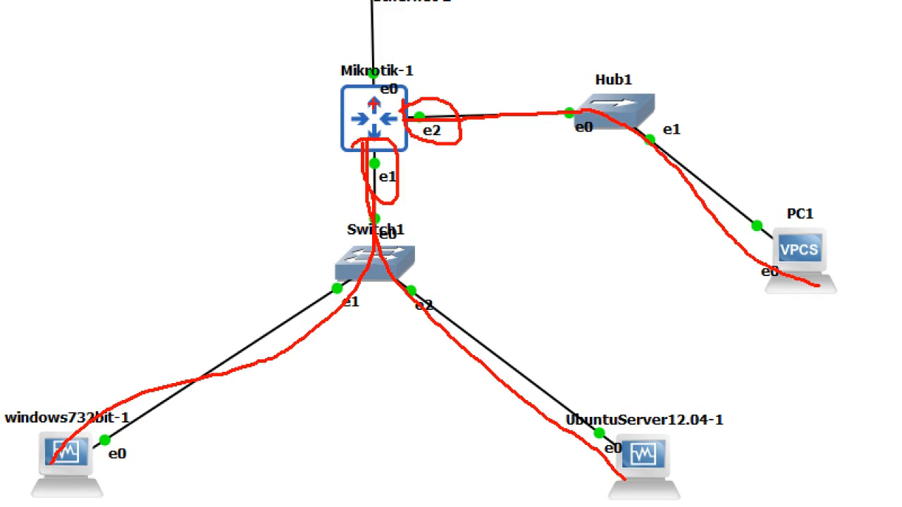
{"action": "key", "text": "Escape"}
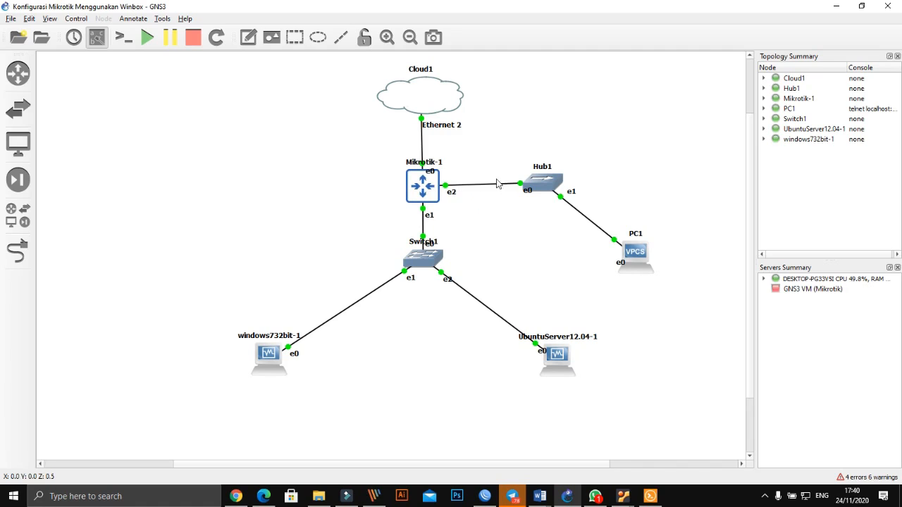
- Open a console on the PC1 node, closing the duplicate session
{"action": "mouse_move", "coordinate": [640, 249]}
{"action": "left_click", "coordinate": [623, 496]}
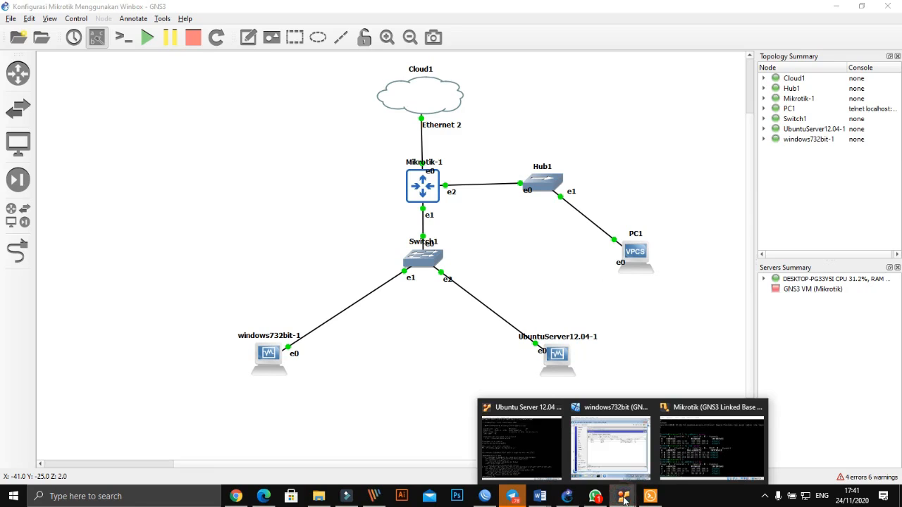
{"action": "left_click", "coordinate": [642, 298]}
{"action": "right_click", "coordinate": [633, 258]}
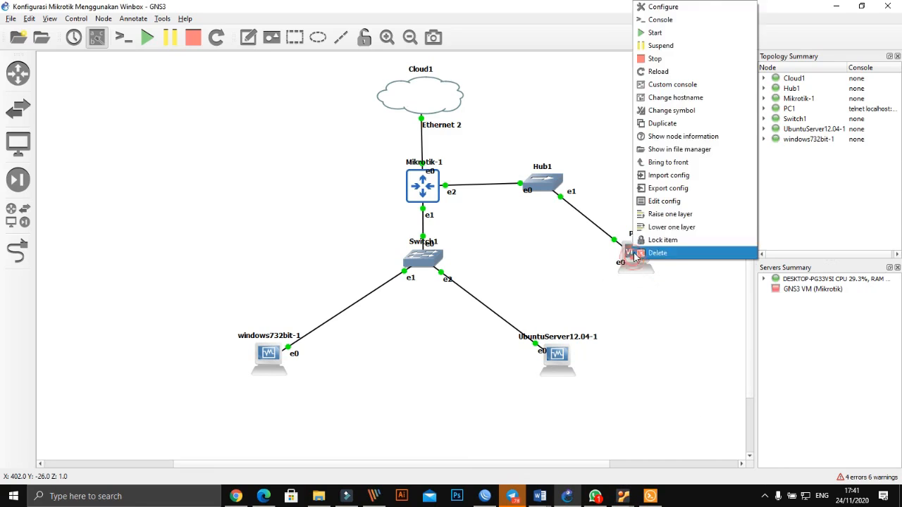
{"action": "left_click", "coordinate": [650, 19]}
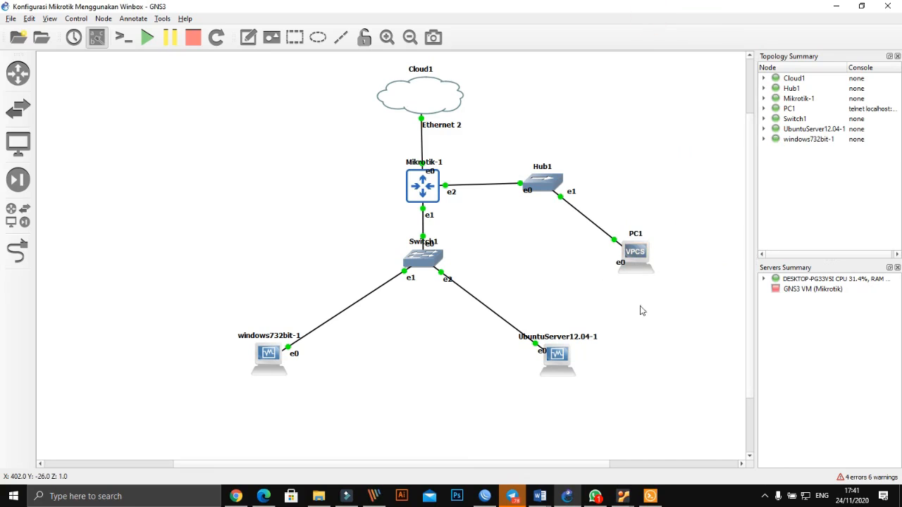
{"action": "left_click", "coordinate": [649, 497]}
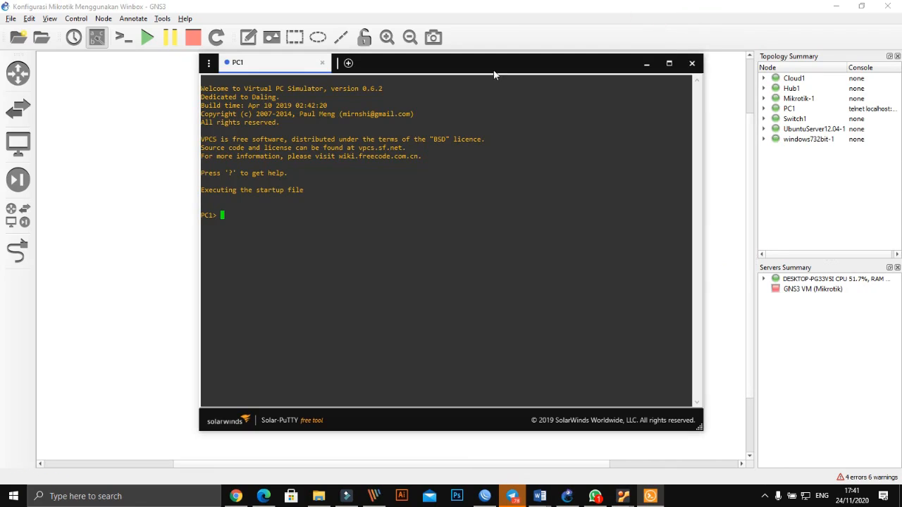
{"action": "left_click", "coordinate": [425, 64]}
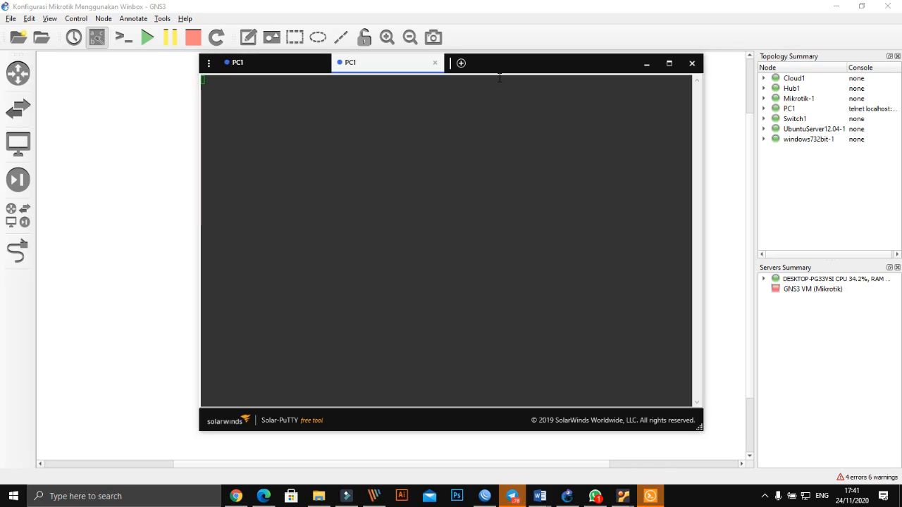
{"action": "left_click", "coordinate": [435, 64]}
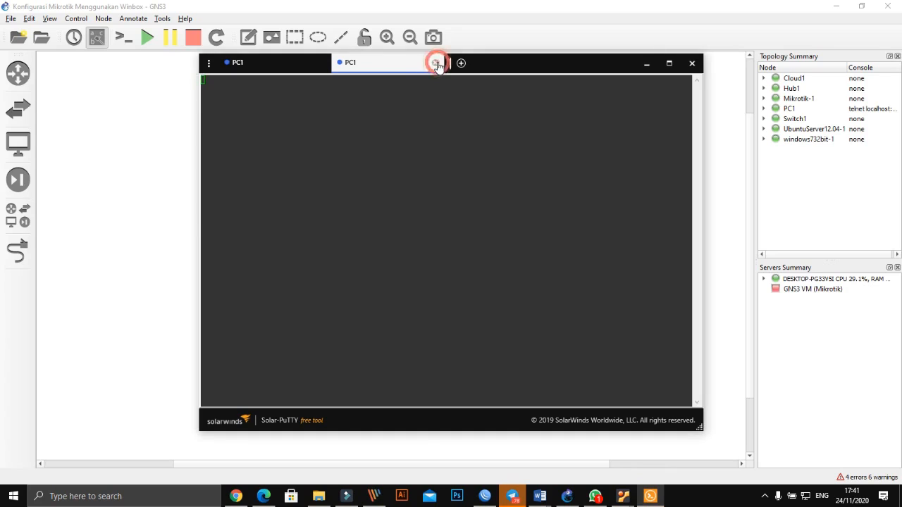
{"action": "left_click", "coordinate": [281, 212]}
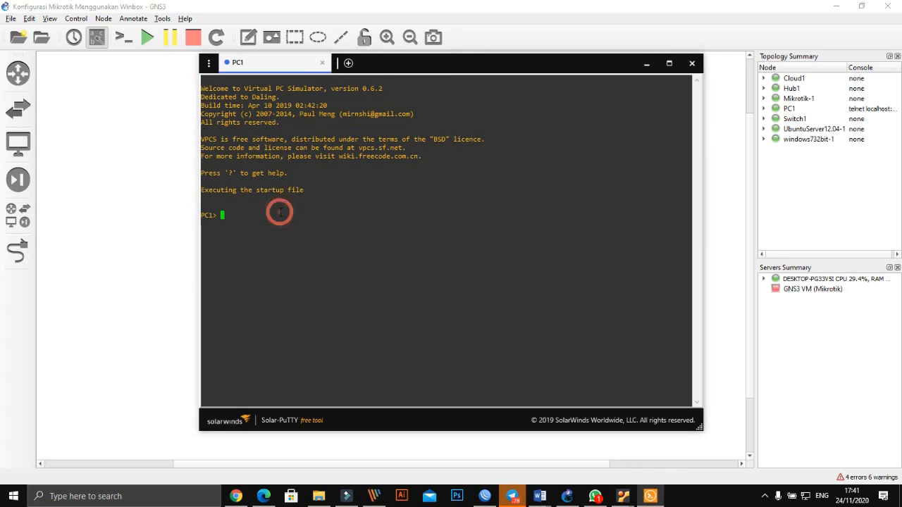
- Check PC1's address with 'show ip', then request a lease with 'ip dhcp'
{"action": "type", "text": "ip"}
{"action": "key", "text": "BackSpace"}
{"action": "key", "text": "BackSpace"}
{"action": "key", "text": "BackSpace"}
{"action": "type", "text": "show ip"}
{"action": "key", "text": "Return"}
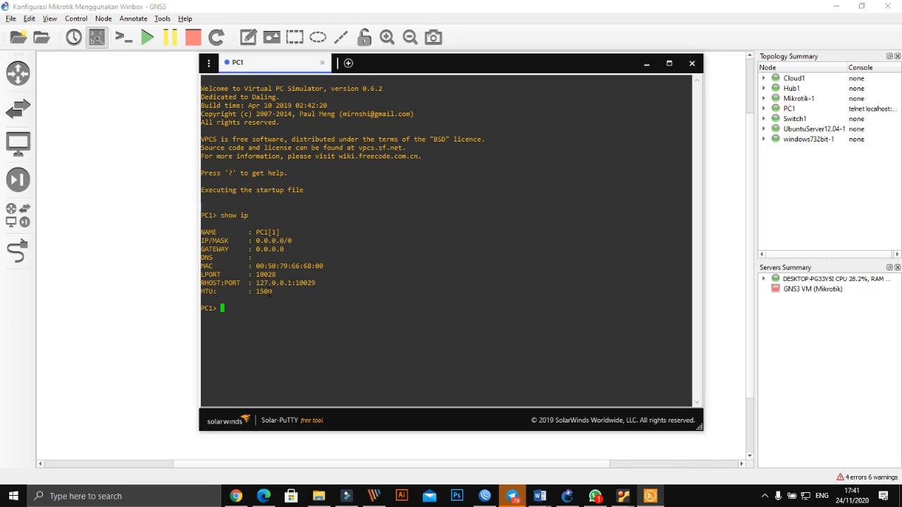
{"action": "type", "text": "ip dh"}
{"action": "type", "text": "cp"}
{"action": "key", "text": "Return"}
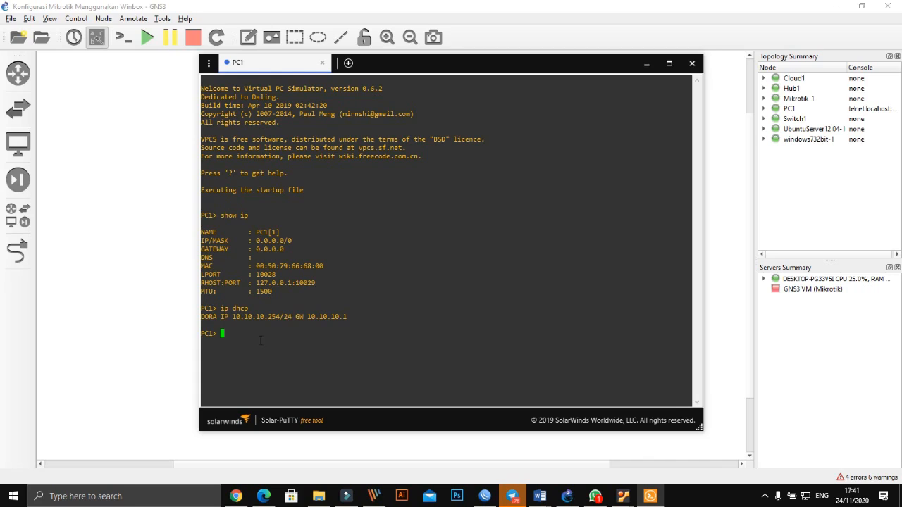
- Confirm PC1 got 10.10.10.254/24 with 'show ip' and ping 10.10.10.1 successfully
{"action": "type", "text": "ip"}
{"action": "key", "text": "BackSpace"}
{"action": "key", "text": "BackSpace"}
{"action": "key", "text": "BackSpace"}
{"action": "type", "text": "show ip"}
{"action": "key", "text": "Return"}
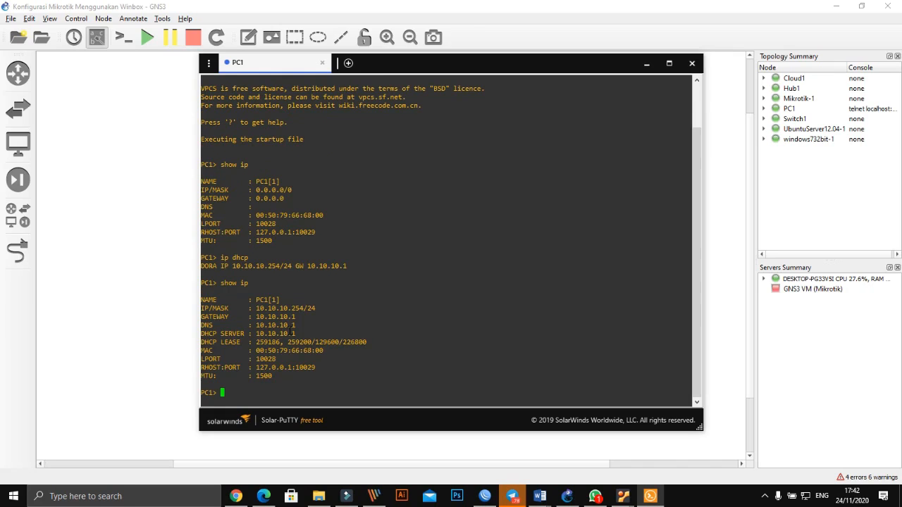
{"action": "type", "text": "ping 10.10.10.1"}
{"action": "key", "text": "Return"}
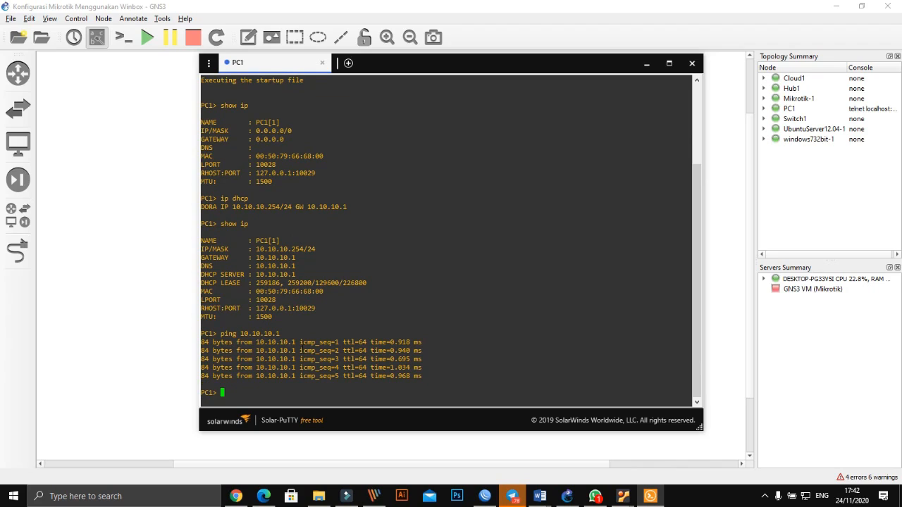
- Edit the recalled ping to 100.100.100.1 and ping the router successfully
{"action": "key", "text": "Up"}
{"action": "key", "text": "Left"}
{"action": "key", "text": "Left"}
{"action": "key", "text": "Left"}
{"action": "key", "text": "Left"}
{"action": "key", "text": "Left"}
{"action": "key", "text": "Left"}
{"action": "key", "text": "Left"}
{"action": "key", "text": "Left"}
{"action": "type", "text": "0"}
{"action": "key", "text": "Right"}
{"action": "key", "text": "Right"}
{"action": "key", "text": "Right"}
{"action": "type", "text": "0"}
{"action": "key", "text": "Right"}
{"action": "key", "text": "Right"}
{"action": "key", "text": "Right"}
{"action": "type", "text": "0"}
{"action": "key", "text": "BackSpace"}
{"action": "type", "text": "0"}
{"action": "key", "text": "Right"}
{"action": "key", "text": "Right"}
{"action": "key", "text": "Return"}
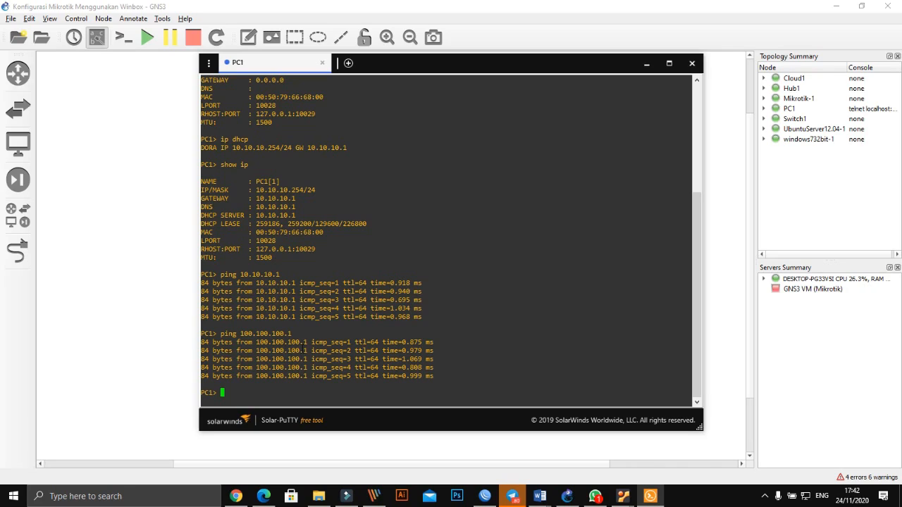
- Ping 100.100.100.254 from PC1, which times out
{"action": "key", "text": "Up"}
{"action": "key", "text": "BackSpace"}
{"action": "type", "text": "254"}
{"action": "key", "text": "Return"}
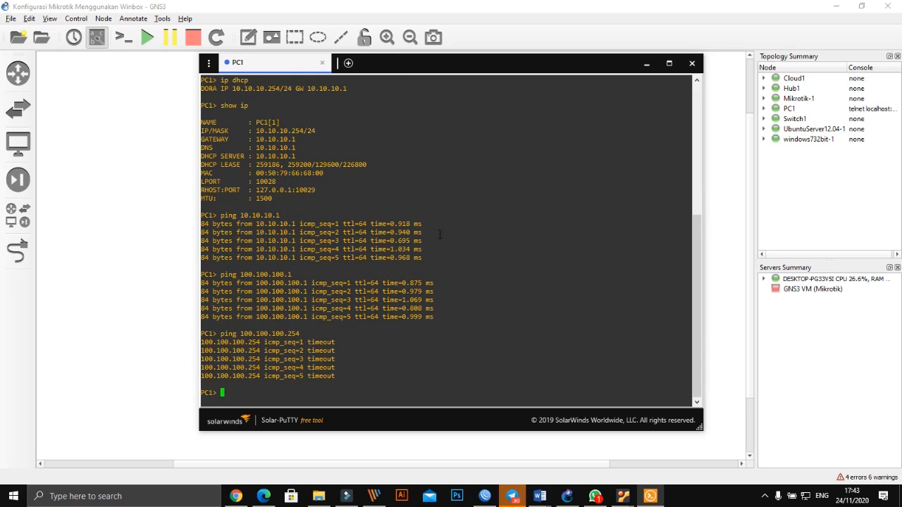
- Bring the GNS3 topology canvas back in front of PC1's Solar-PuTTY console
{"action": "left_click", "coordinate": [193, 238]}
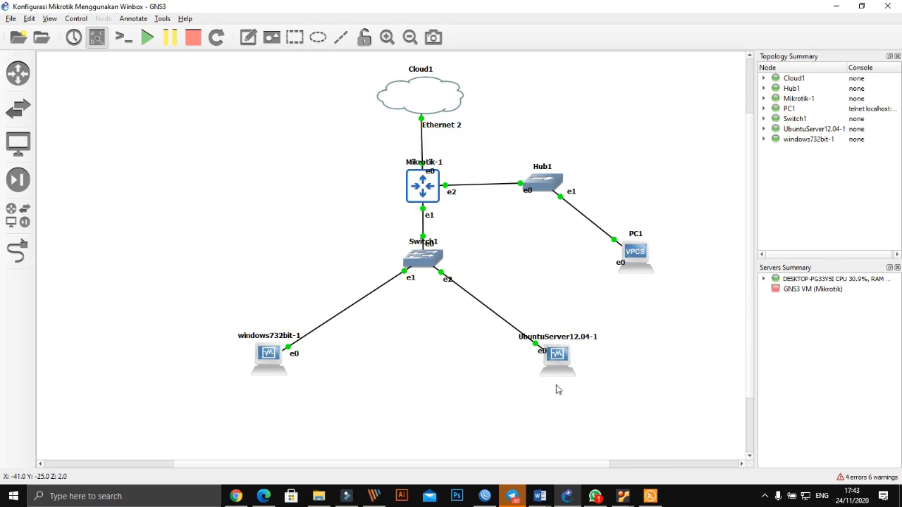
{"action": "mouse_move", "coordinate": [561, 363]}
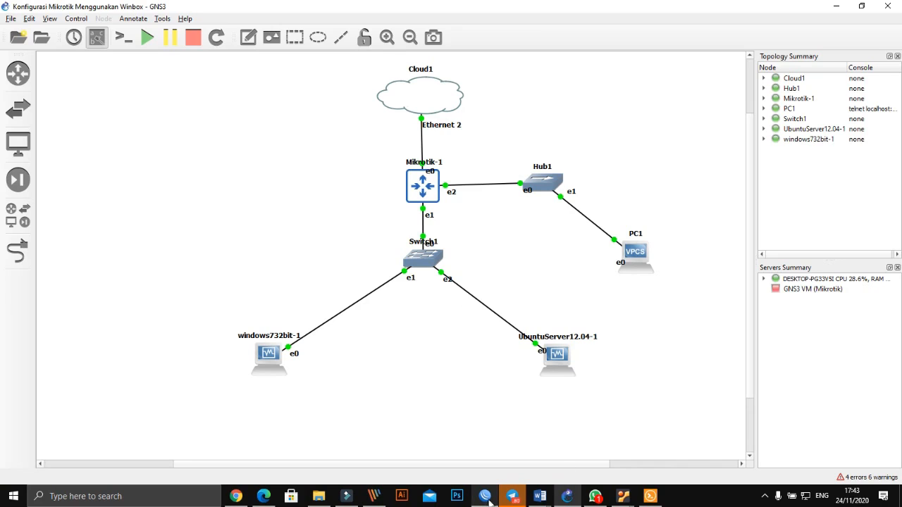
- In the windows732bit VM, close WinBox's DHCP Server, Terminal and Address List windows, then return to GNS3
{"action": "mouse_move", "coordinate": [623, 497]}
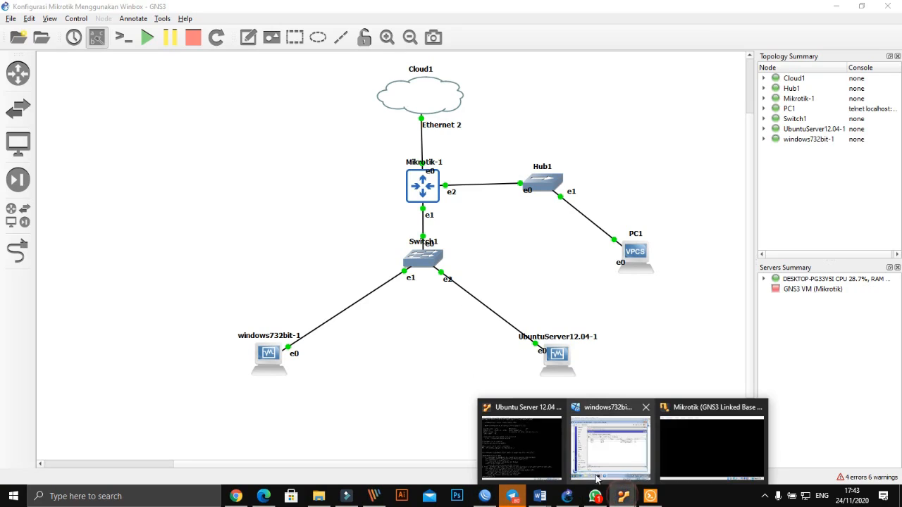
{"action": "left_click", "coordinate": [604, 447]}
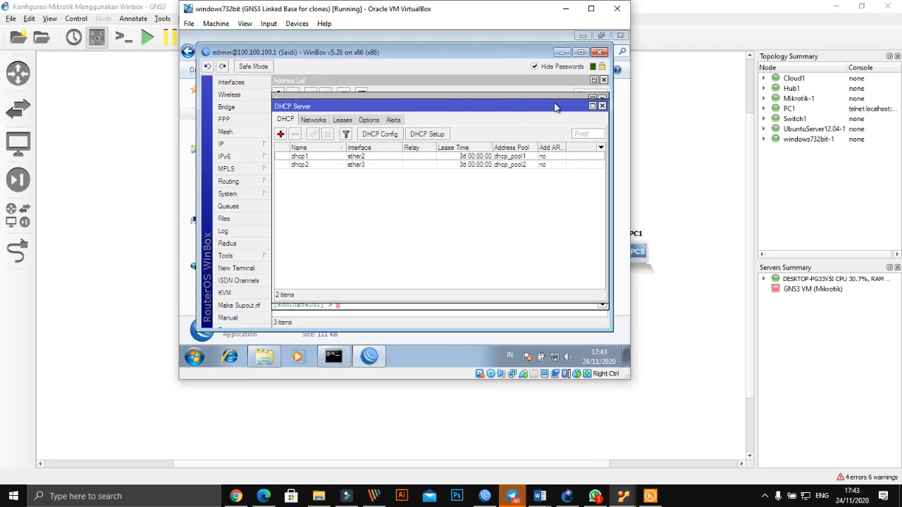
{"action": "left_click", "coordinate": [603, 106]}
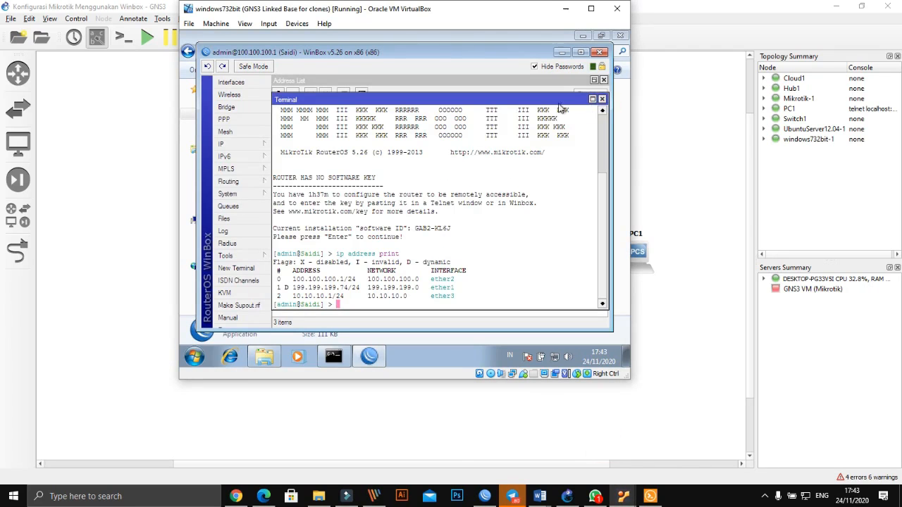
{"action": "left_click", "coordinate": [603, 99]}
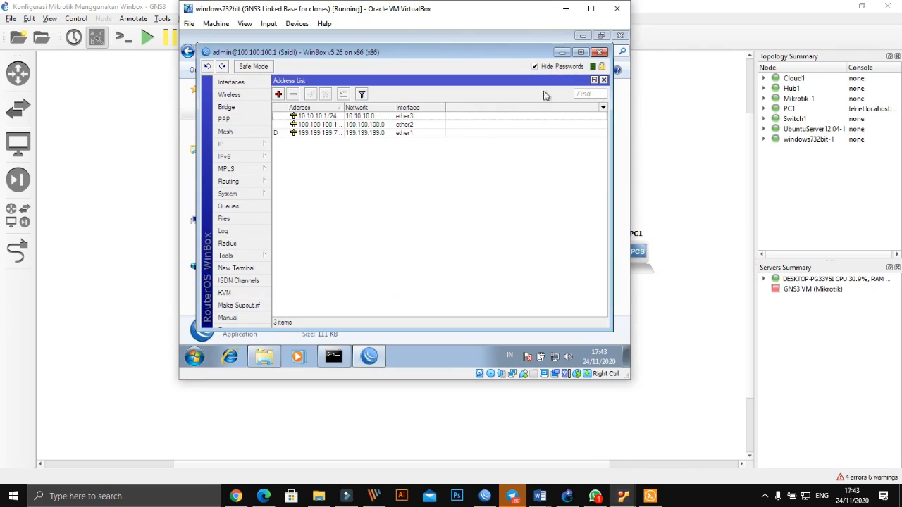
{"action": "left_click", "coordinate": [603, 80]}
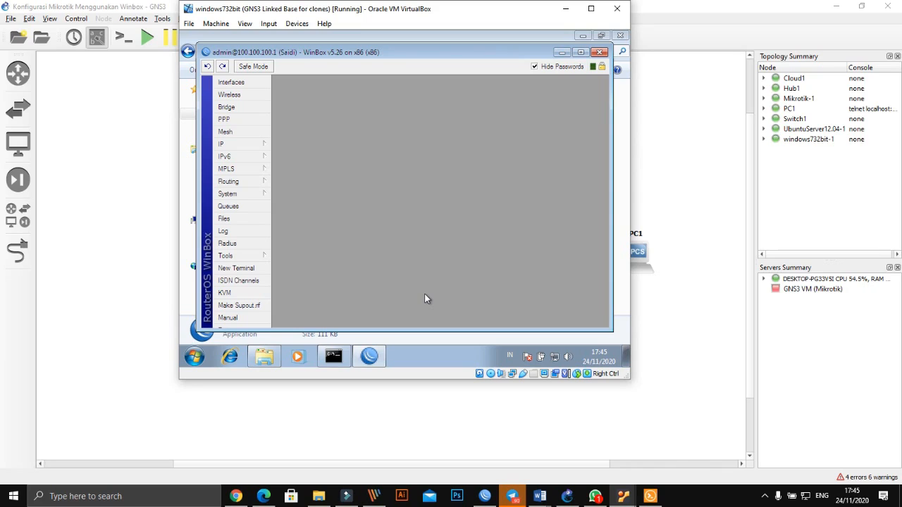
{"action": "left_click", "coordinate": [386, 406]}
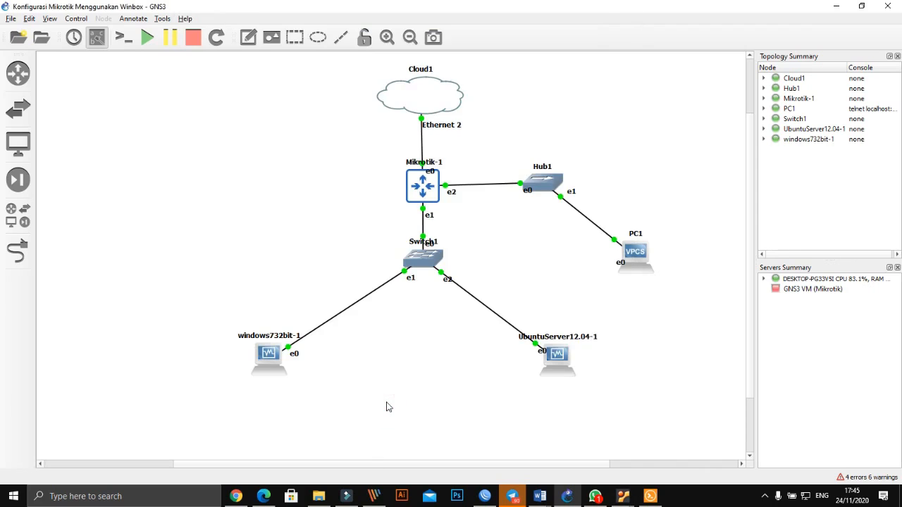